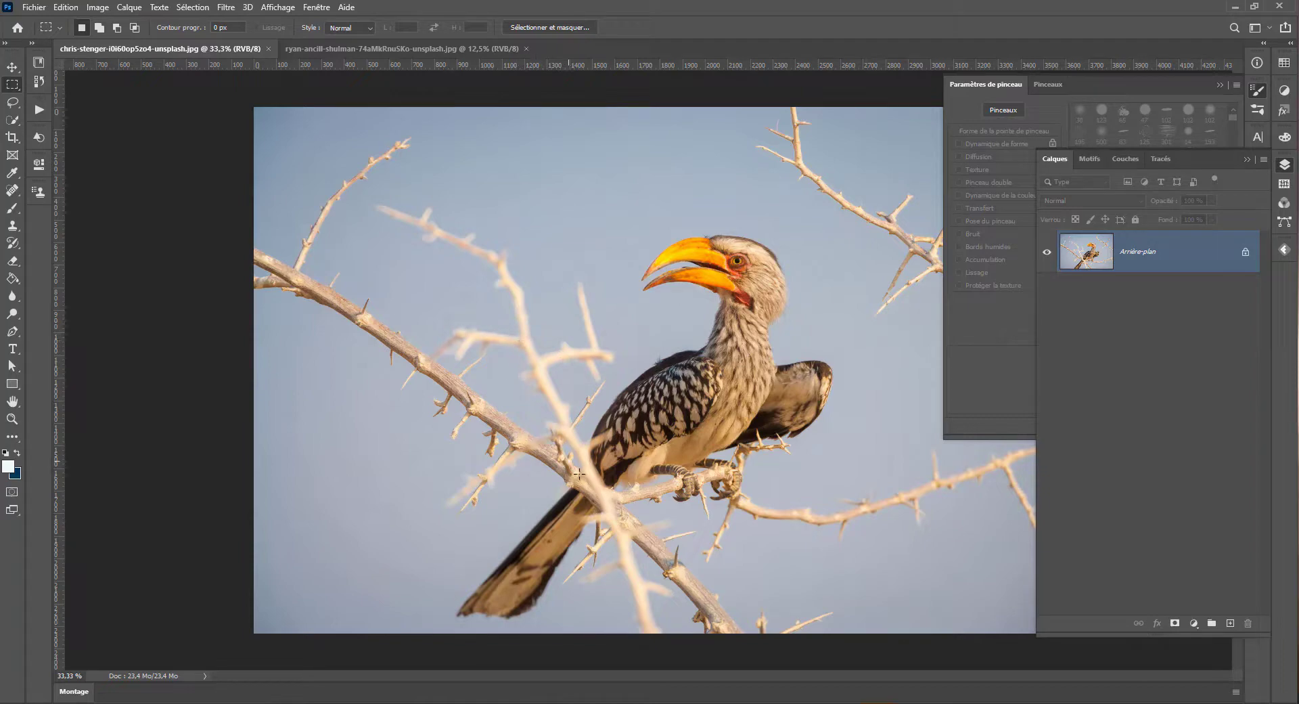
Outline the hanging lamp and its cable in the lamp photo with a loose Polygonal Lasso selection
left_click(419, 49)
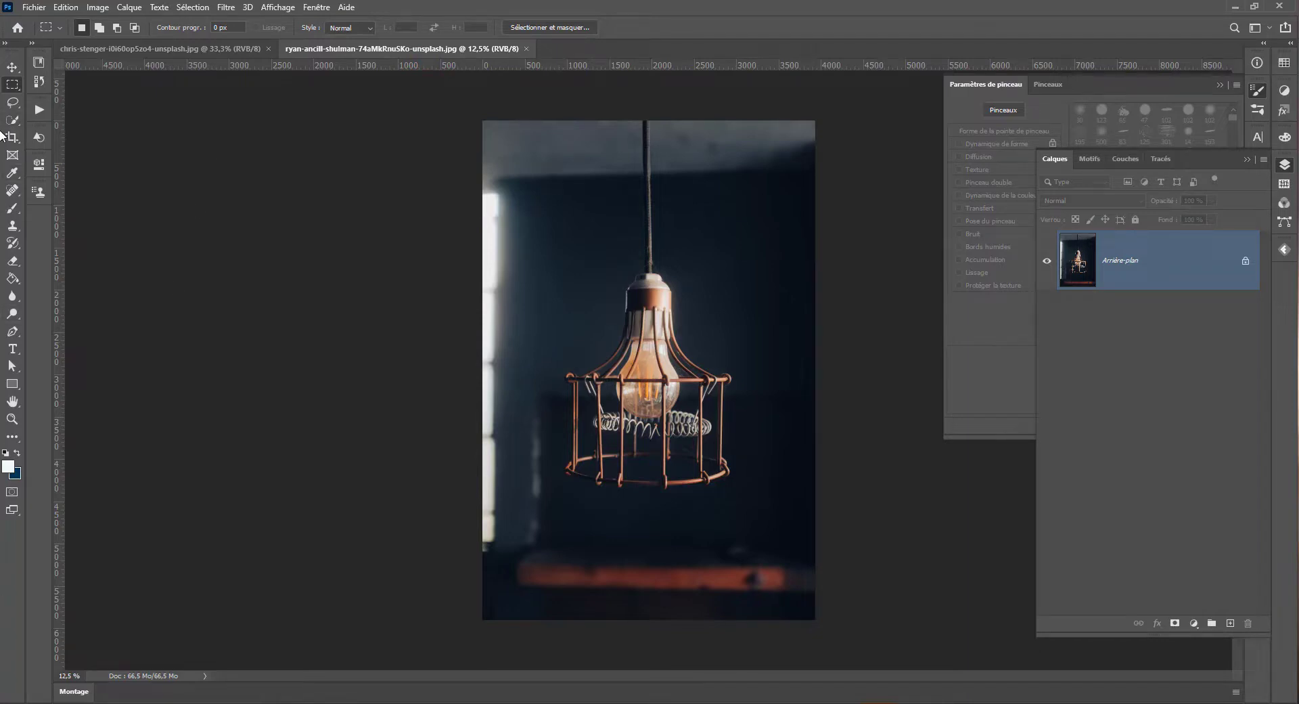
right_click(12, 101)
left_click(60, 113)
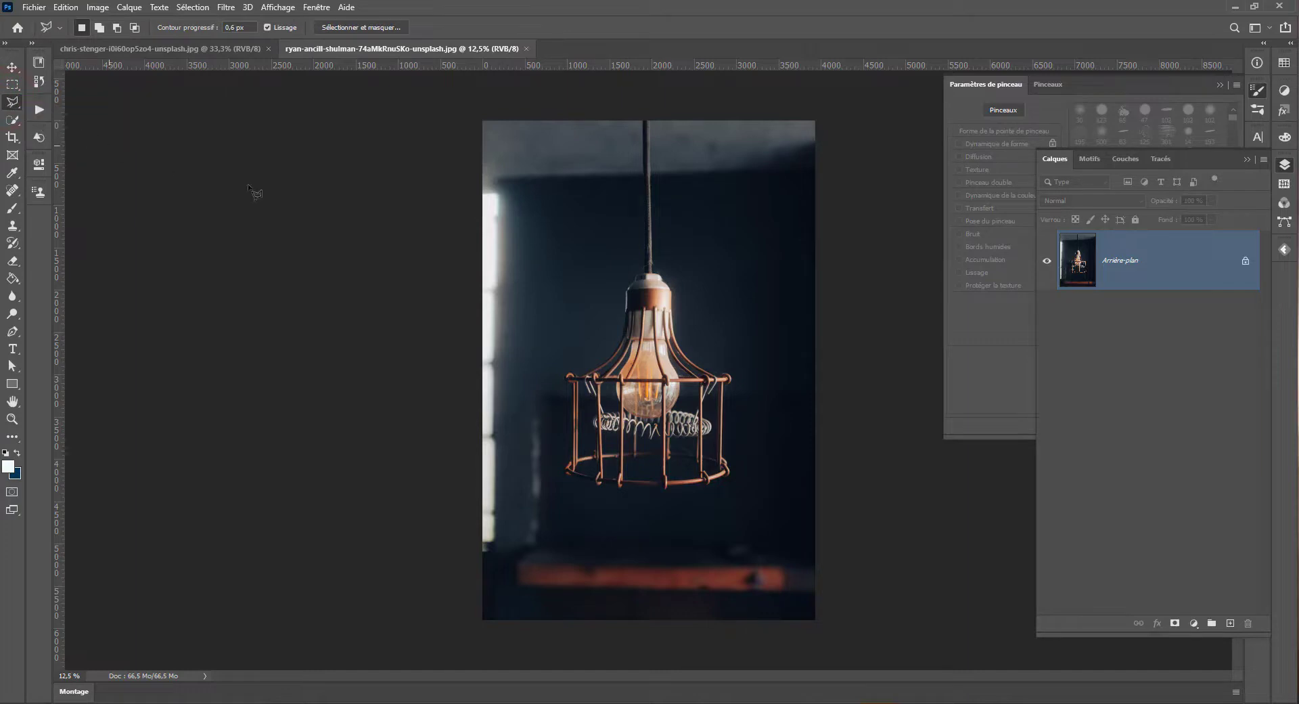
left_click(641, 119)
left_click(624, 293)
left_click(620, 325)
left_click(608, 351)
left_click(585, 367)
left_click(559, 372)
left_click(554, 422)
left_click(556, 477)
left_click(588, 506)
left_click(729, 490)
left_click(745, 472)
left_click(732, 430)
left_click(740, 400)
left_click(736, 365)
left_click(692, 353)
left_click(674, 304)
left_click(666, 263)
left_click(658, 131)
double_click(654, 113)
Start Content-Aware Fill on the lamp selection and trim the selection's lower edge closer to the cage
left_click(66, 6)
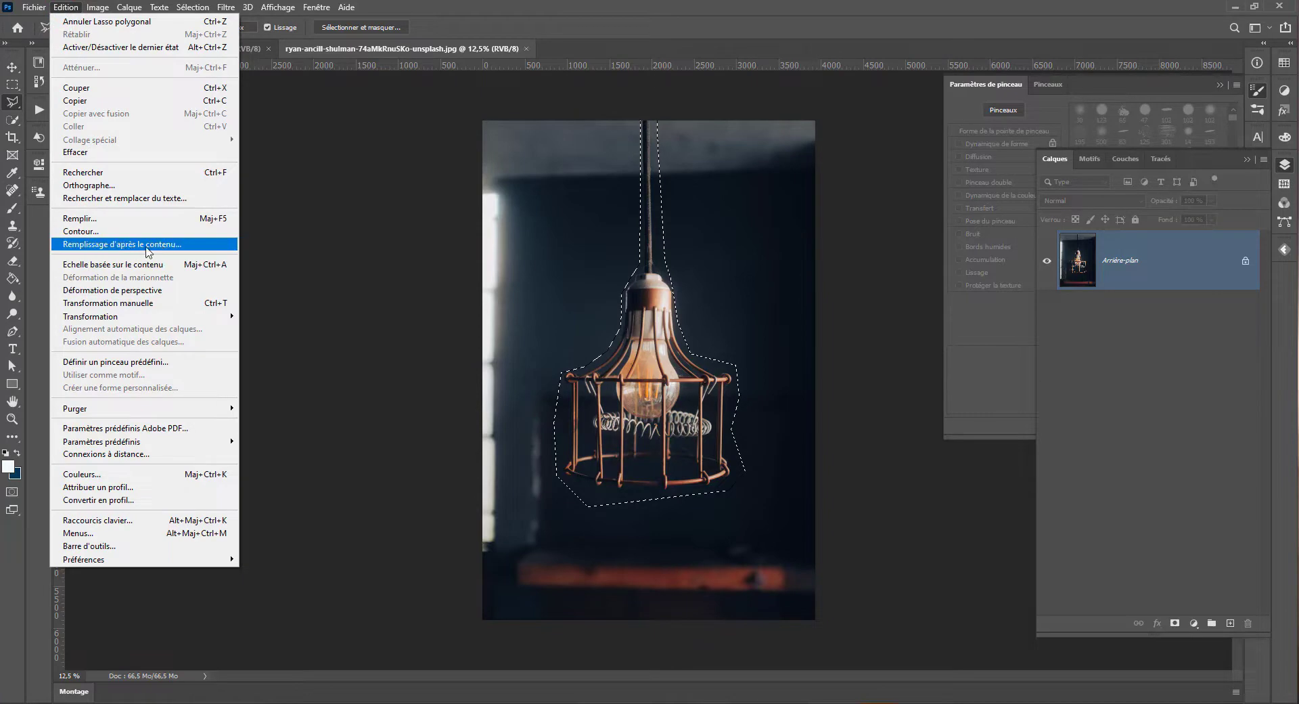
left_click(121, 245)
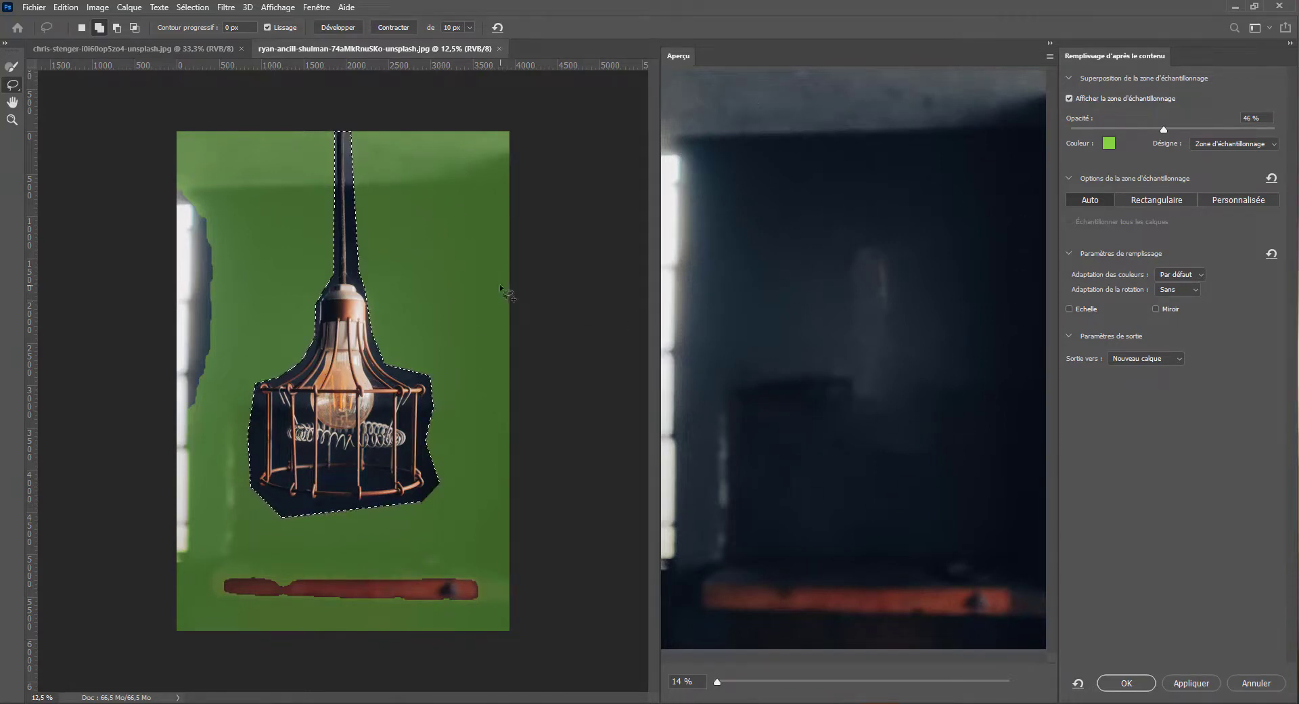
key("alt")
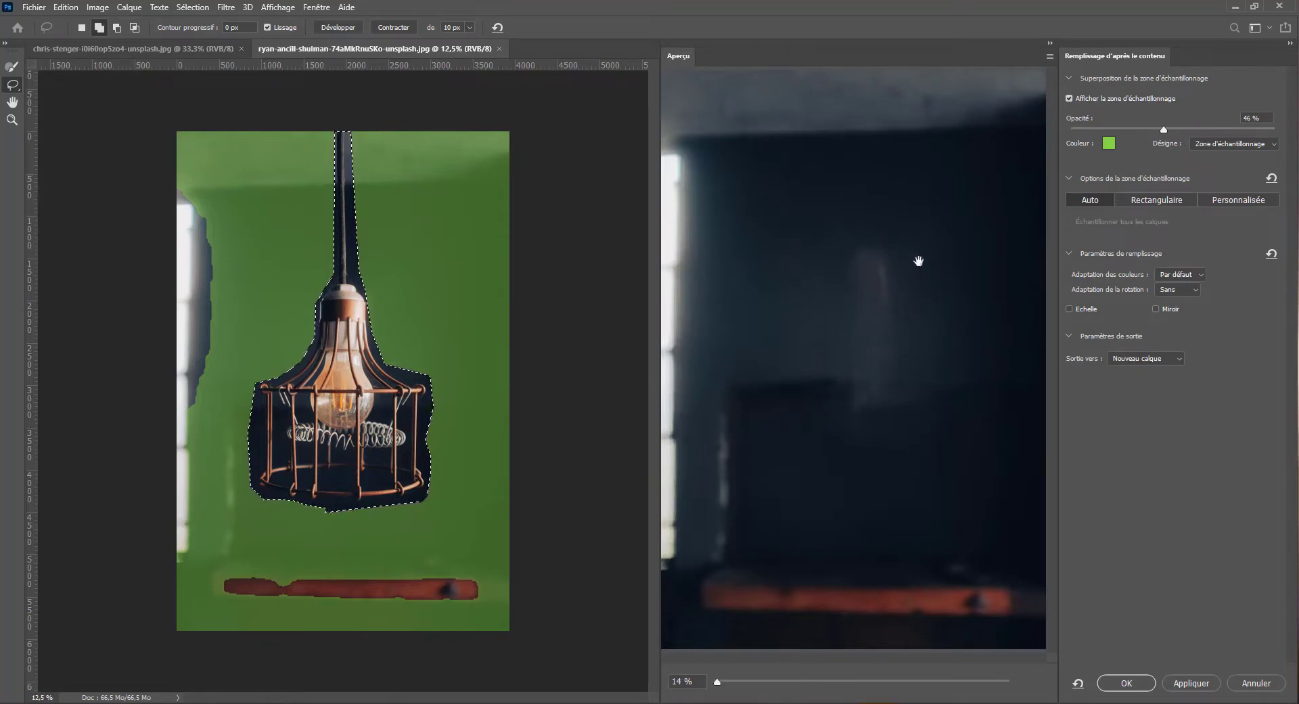
Try to subtract the area around the red shelf with a freehand Lasso outline
key("alt")
mouse_move(208, 578)
left_mouse_down()
mouse_move(433, 614)
mouse_move(484, 543)
left_mouse_up()
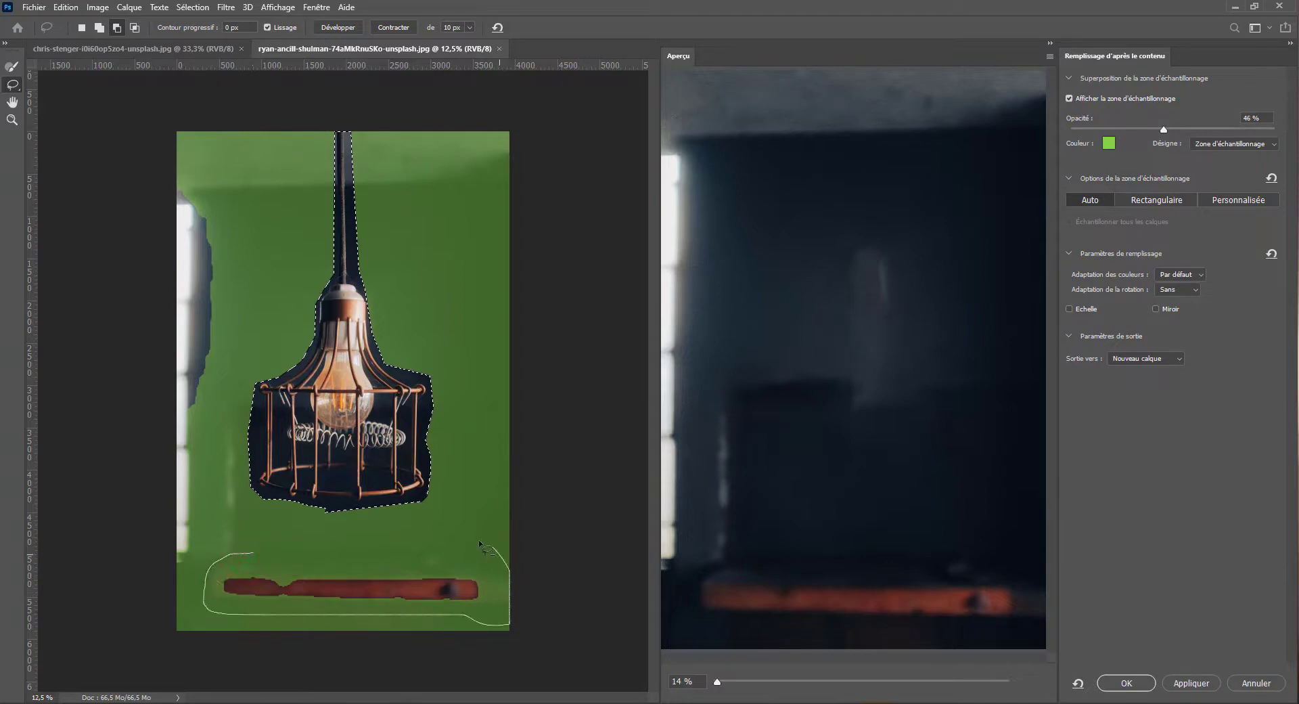
left_click_drag(153, 547, 154, 549)
Brush the red shelf, the light wall strip and the ceiling out of the sampling area, and cancel the fill and deselect
left_click(11, 67)
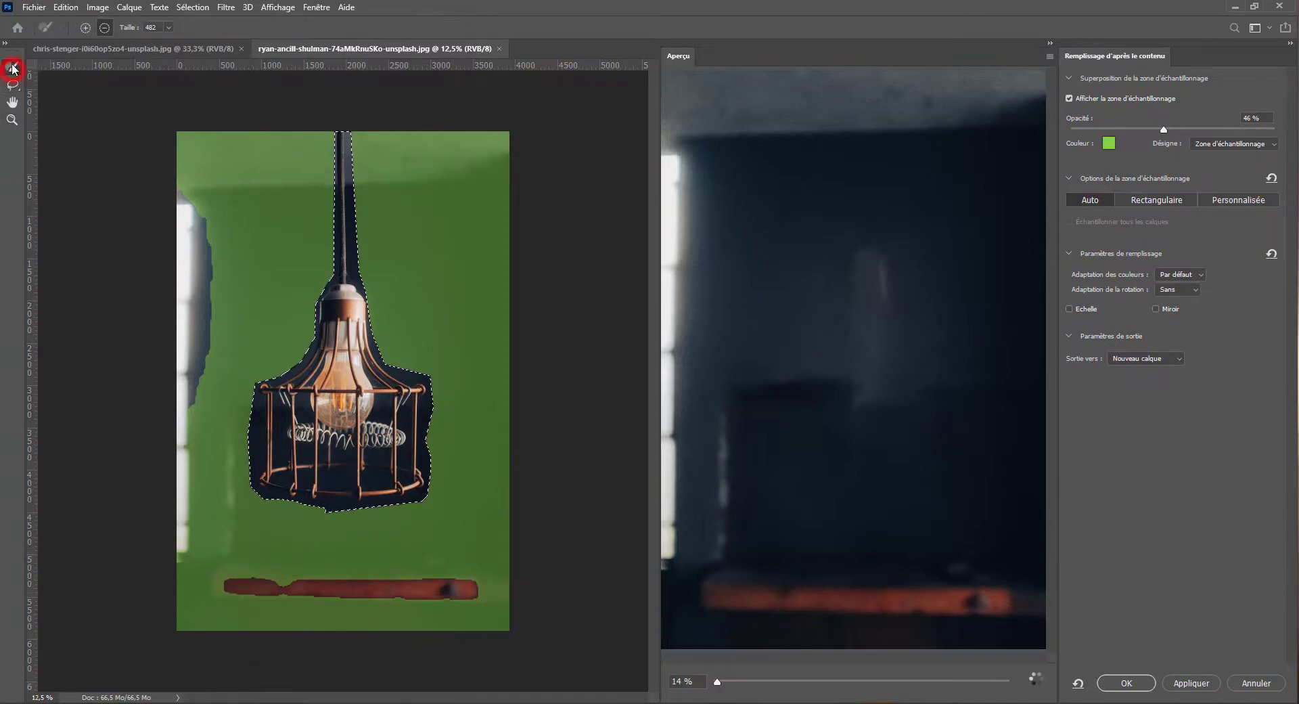
mouse_move(449, 582)
left_mouse_down()
mouse_move(492, 592)
mouse_move(223, 585)
left_mouse_up()
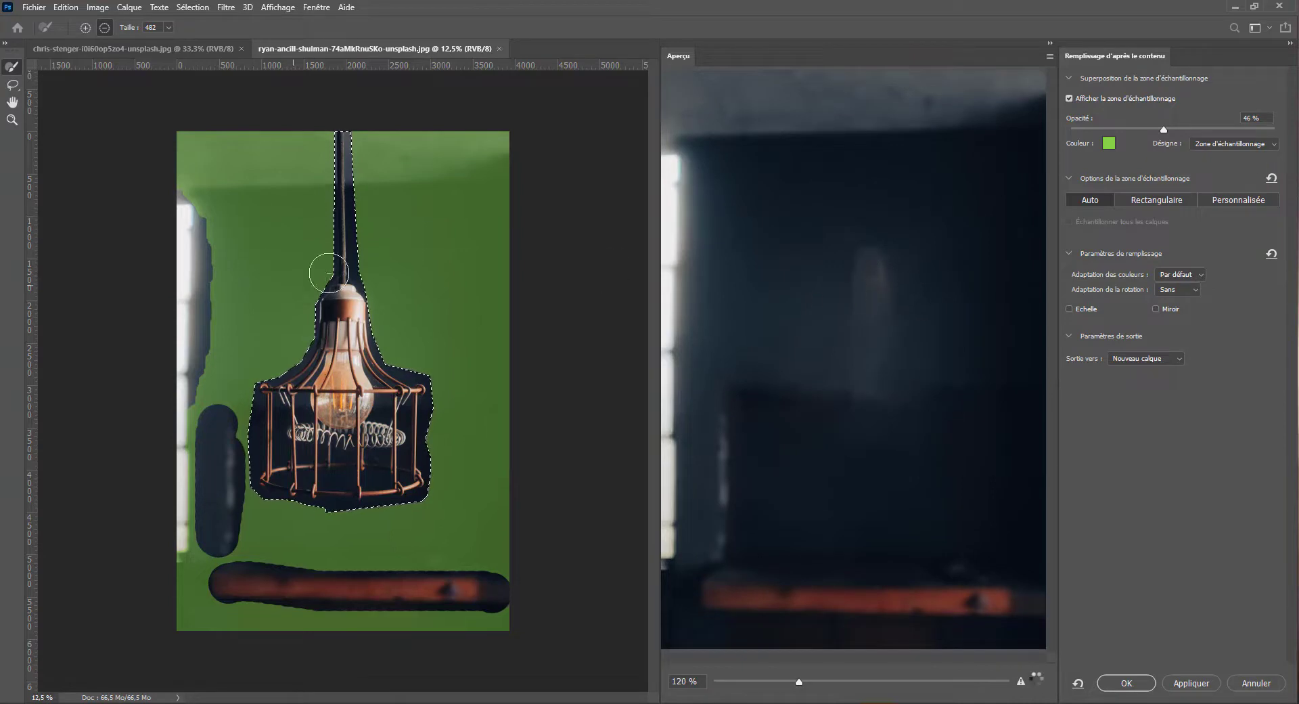
mouse_move(169, 178)
left_mouse_down()
mouse_move(532, 158)
mouse_move(160, 134)
mouse_move(519, 147)
mouse_move(519, 165)
mouse_move(162, 162)
left_mouse_up()
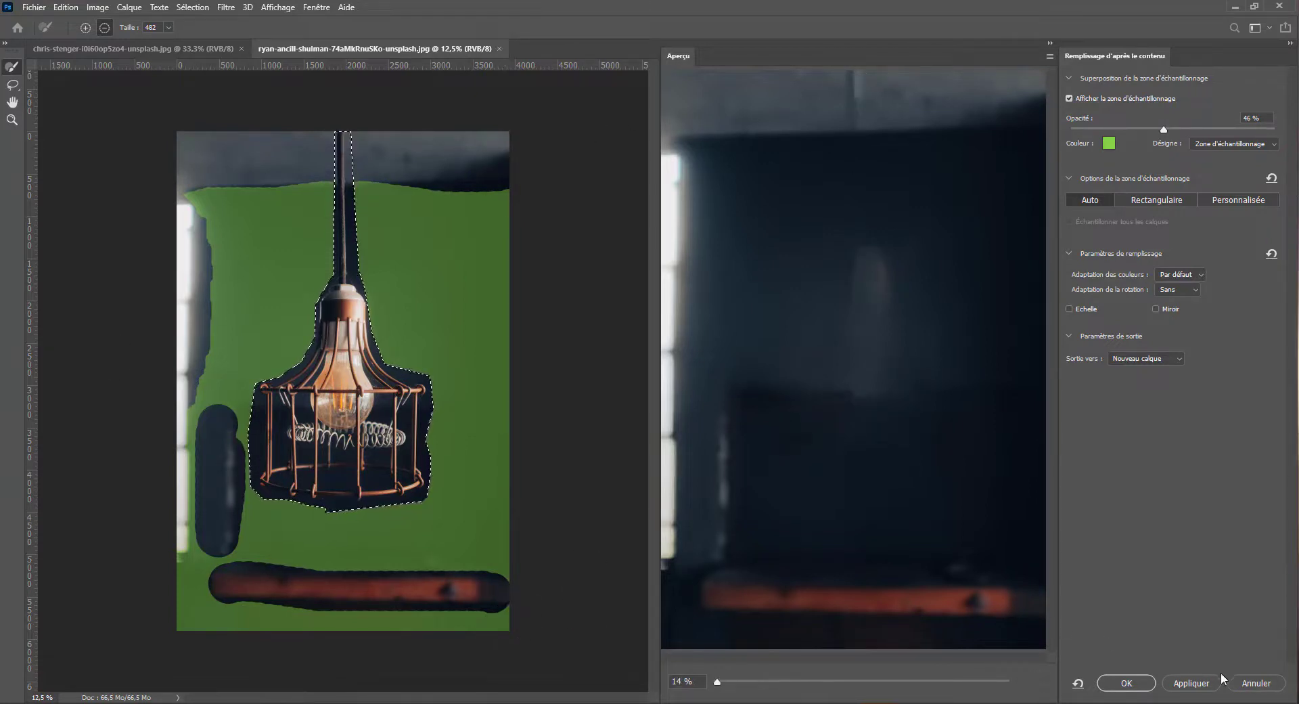
left_click(1243, 680)
key("ctrl+d")
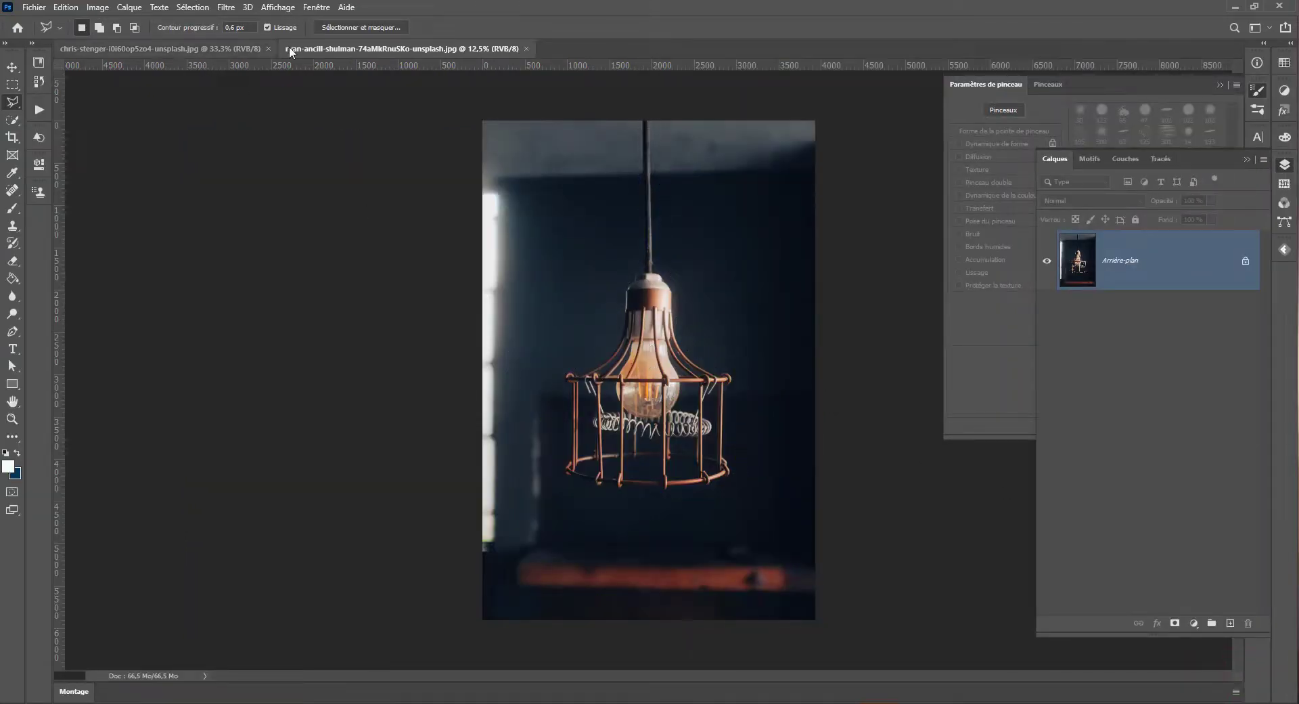
Select the lamp with Select Subject and add the gap in its neck with Quick Selection
left_click(12, 121)
left_click(455, 27)
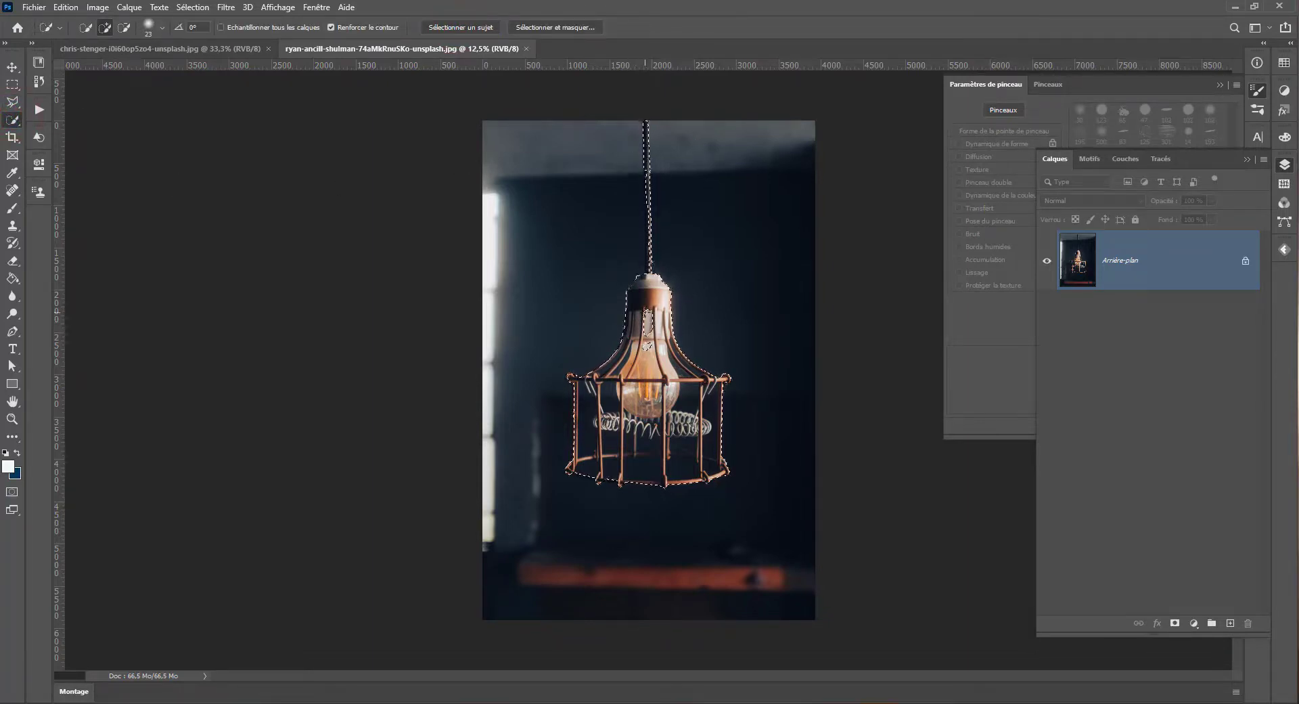
left_click(646, 304)
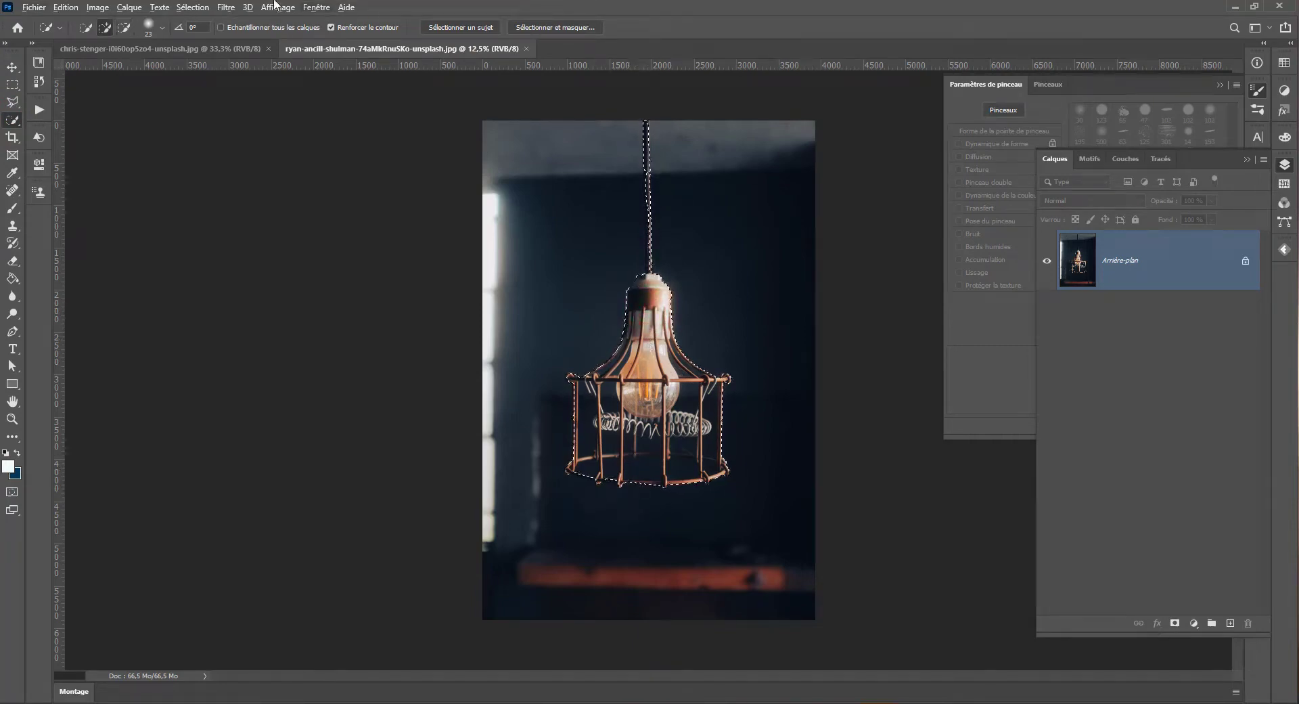
Try Content-Aware Fill on the lamp selection, expanding it repeatedly by 10 px, and cancel the fill and deselect
left_click(66, 8)
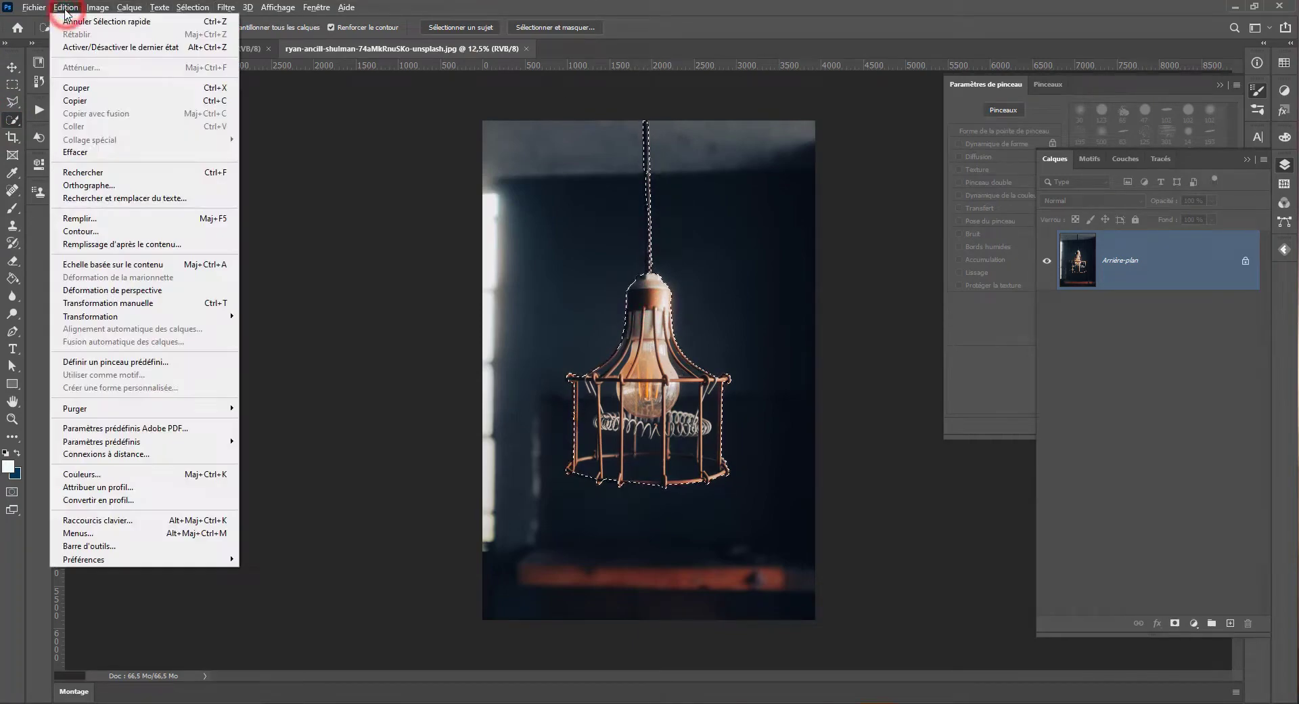
left_click(148, 244)
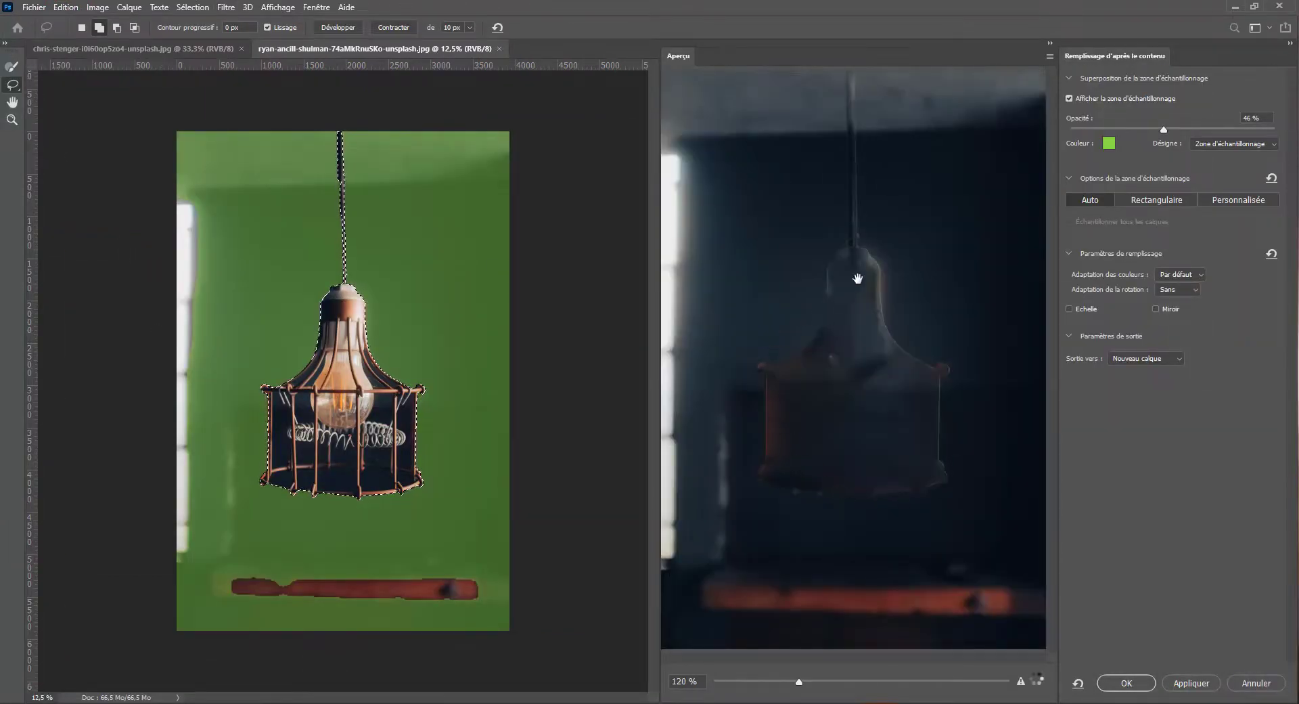
left_click(100, 28)
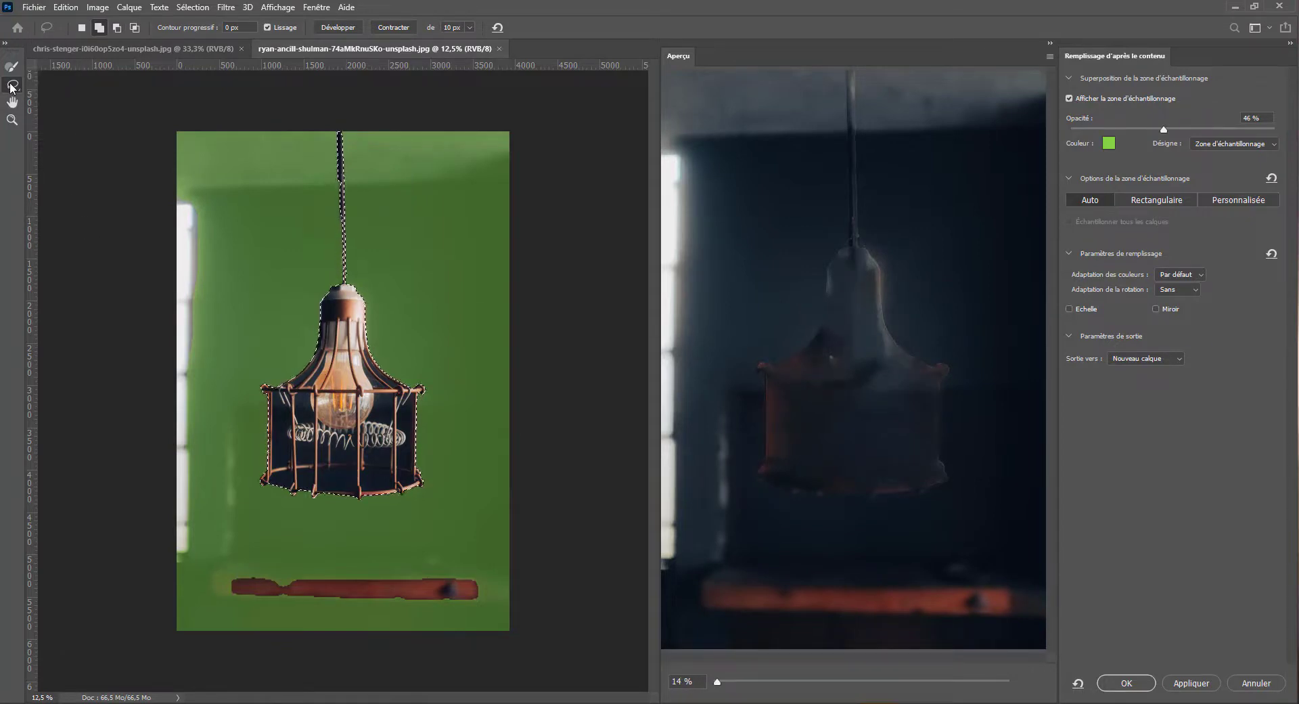
left_click(327, 28)
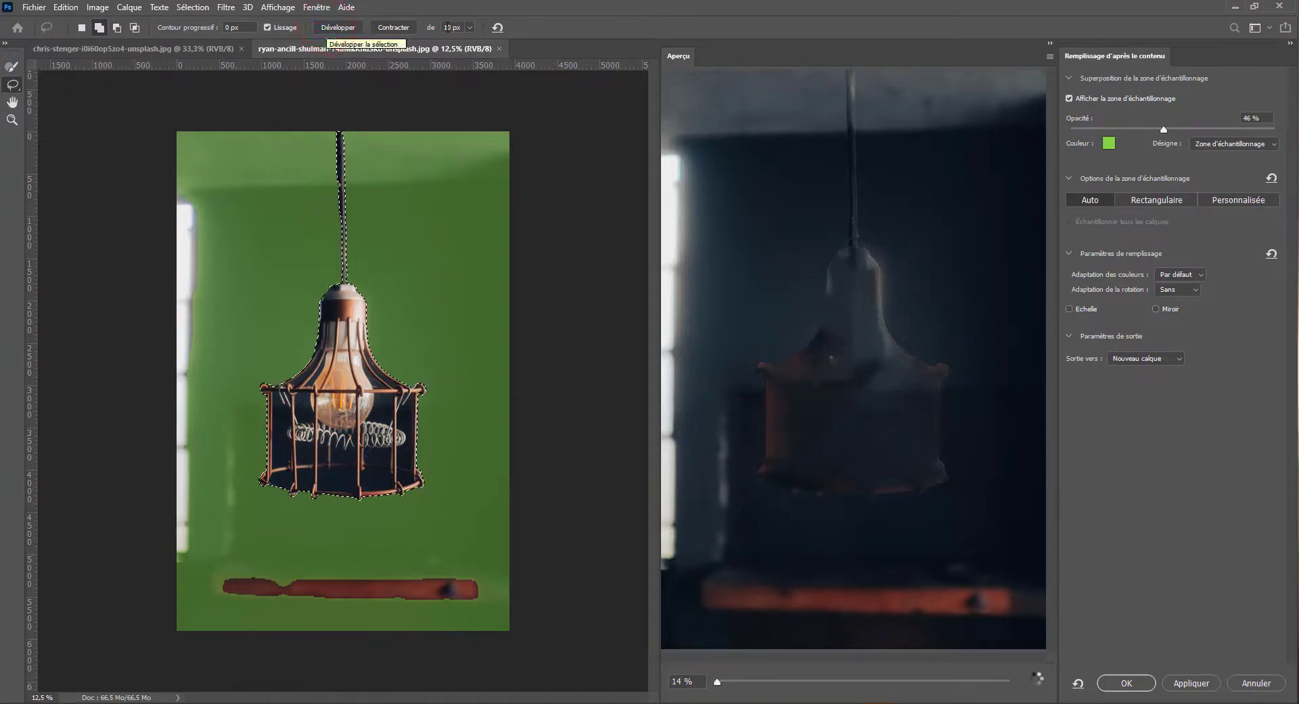
left_click(469, 27)
left_click(469, 27)
left_click(328, 27)
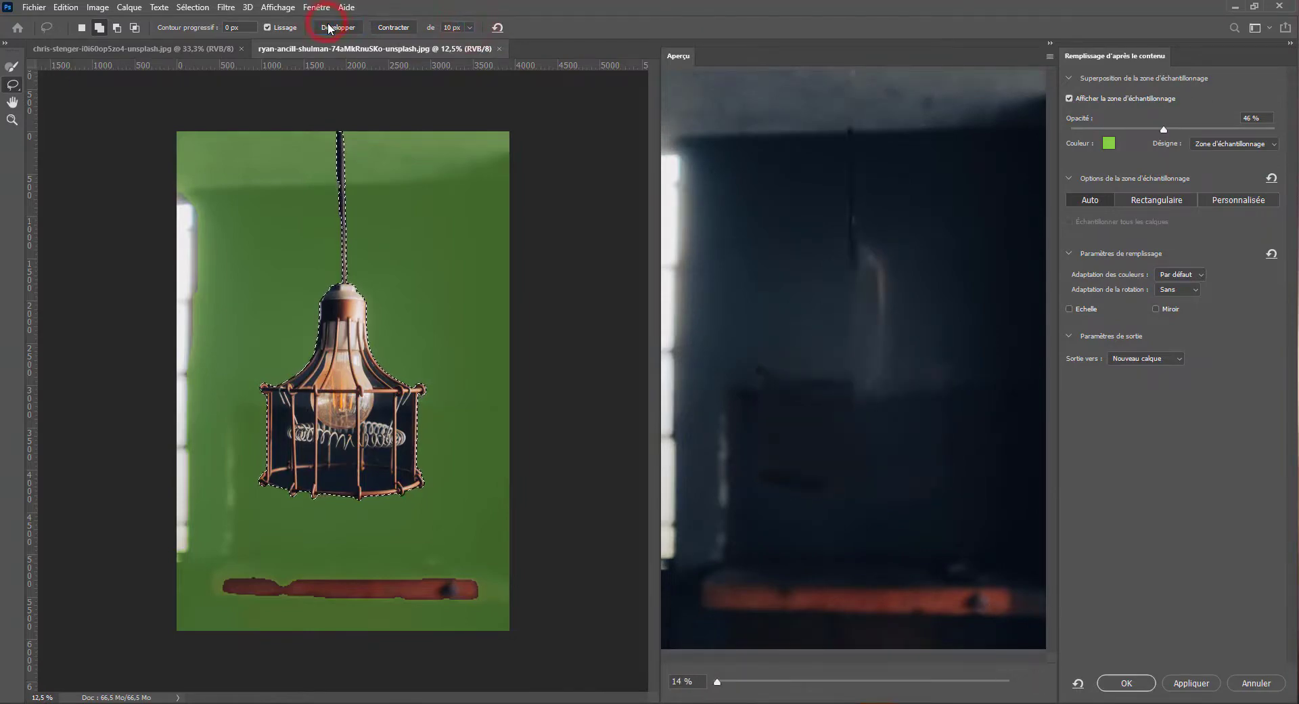
left_click(339, 27)
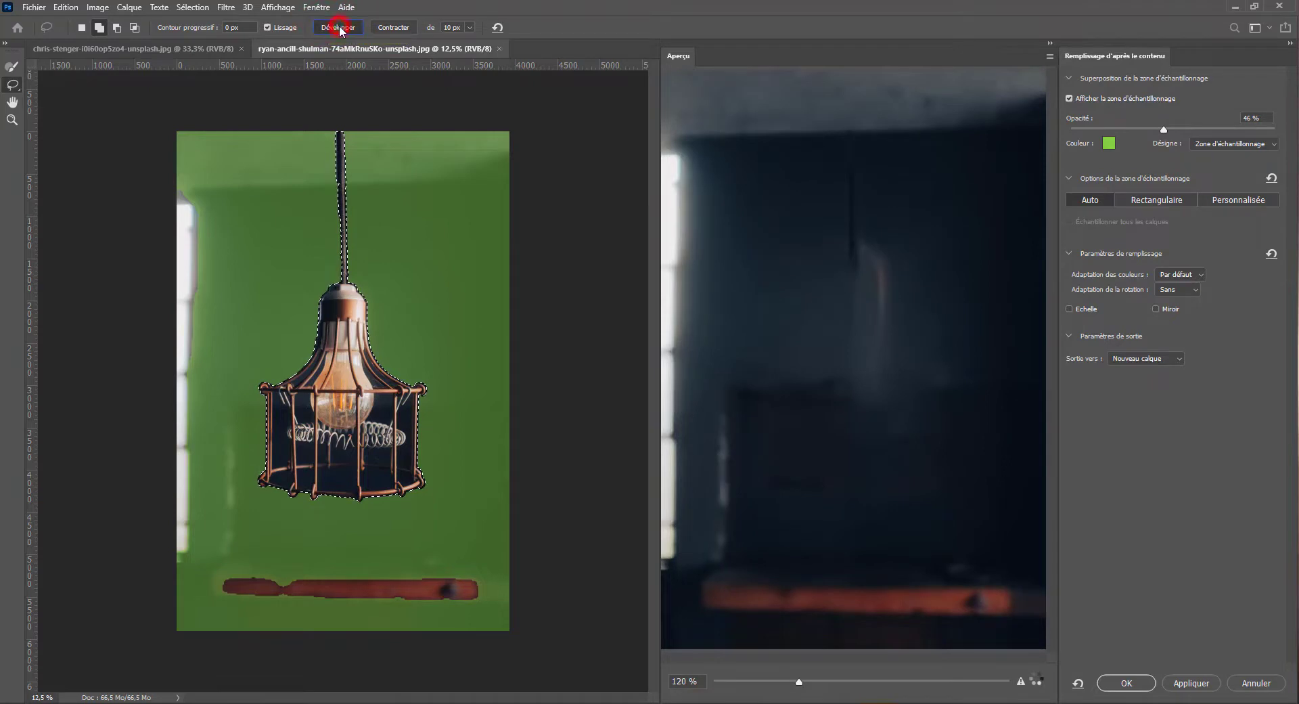
left_click(339, 28)
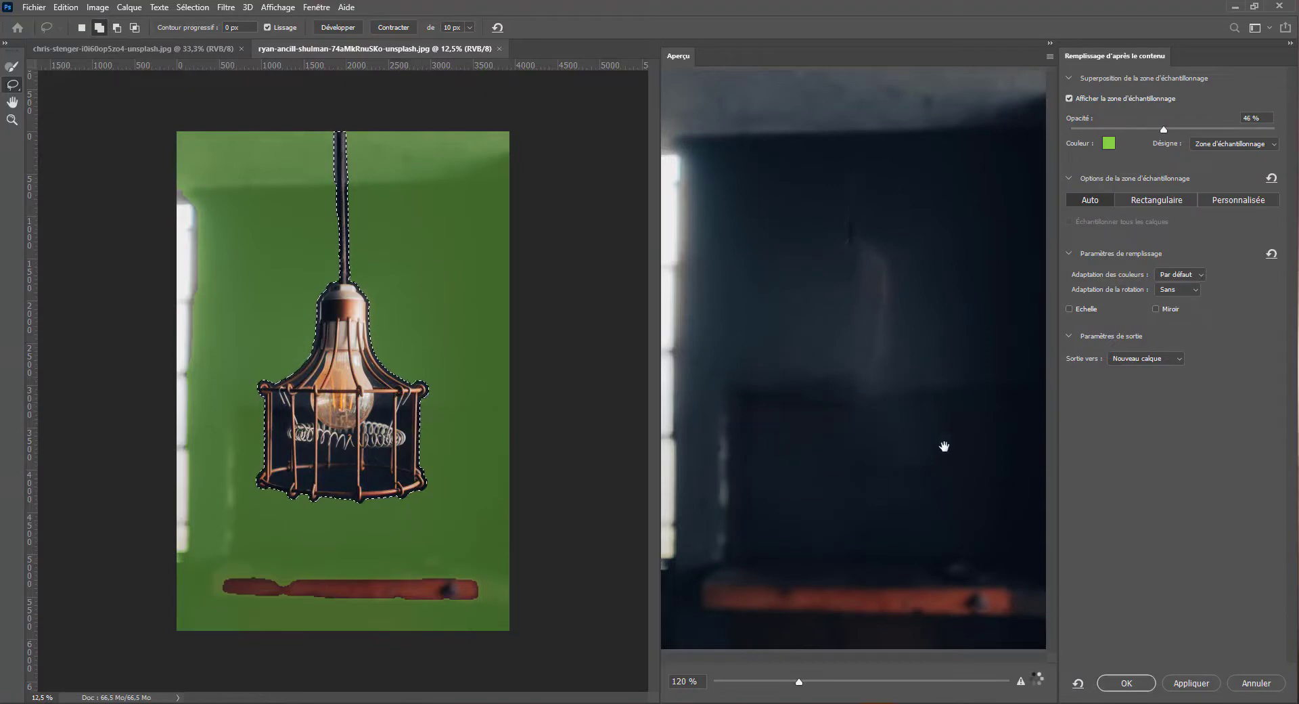
left_click(1255, 683)
key("ctrl+d")
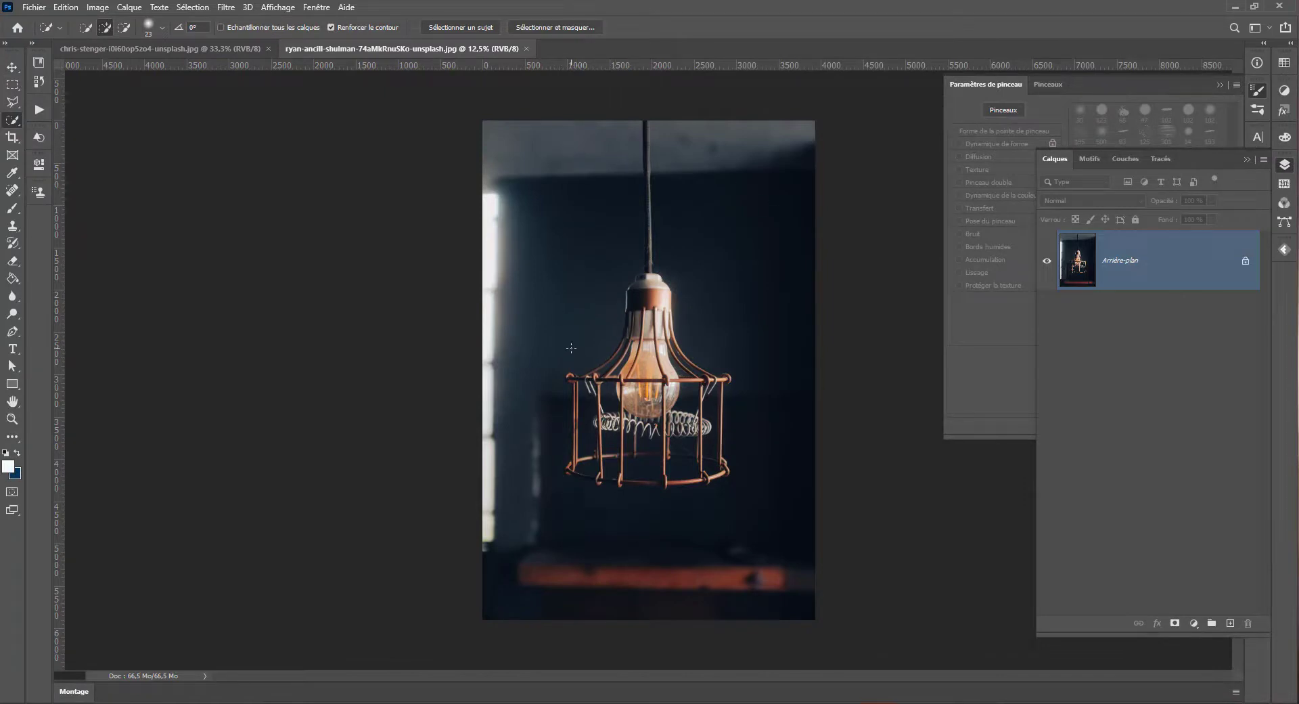
Open the photo of oranges on a green cloth from the file explorer as a new Photoshop document
key("alt+Tab")
left_click_drag(152, 196, 617, 35)
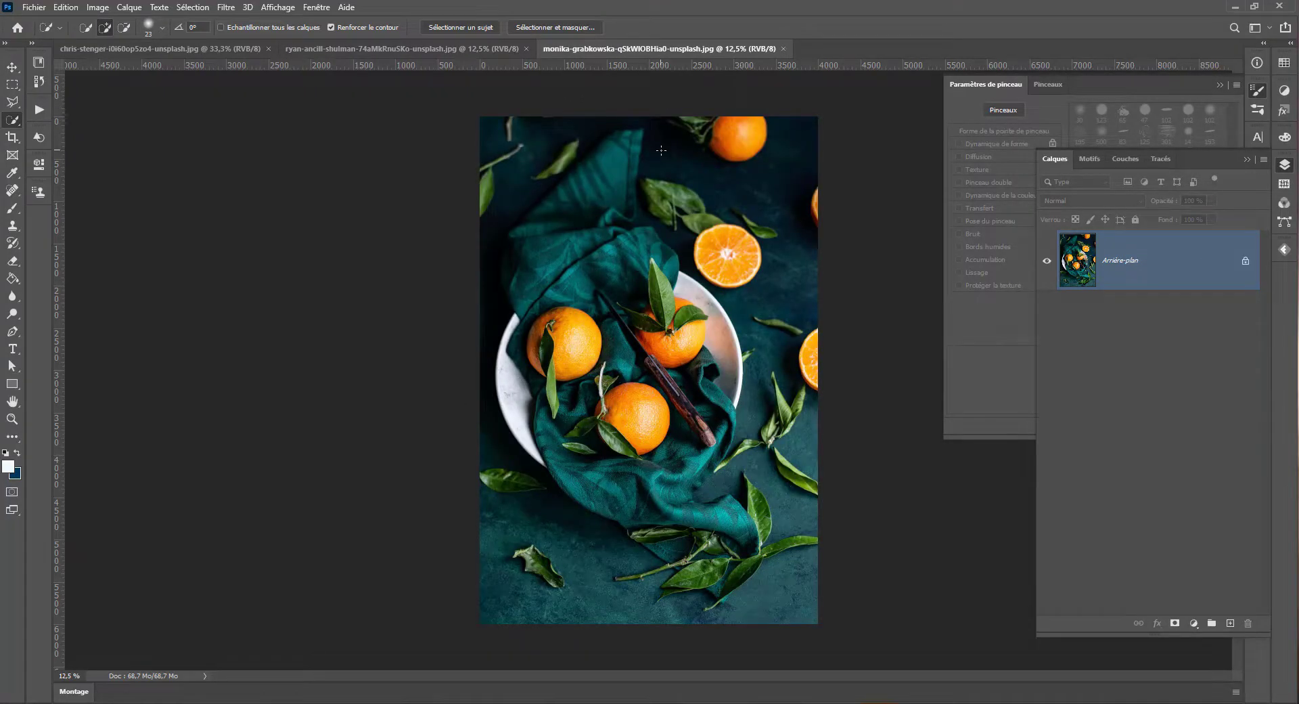
Lasso the leaves in the photo's upper-left corner freehand and start Content-Aware Fill on that selection
left_click(12, 102)
right_click(12, 101)
left_click(58, 101)
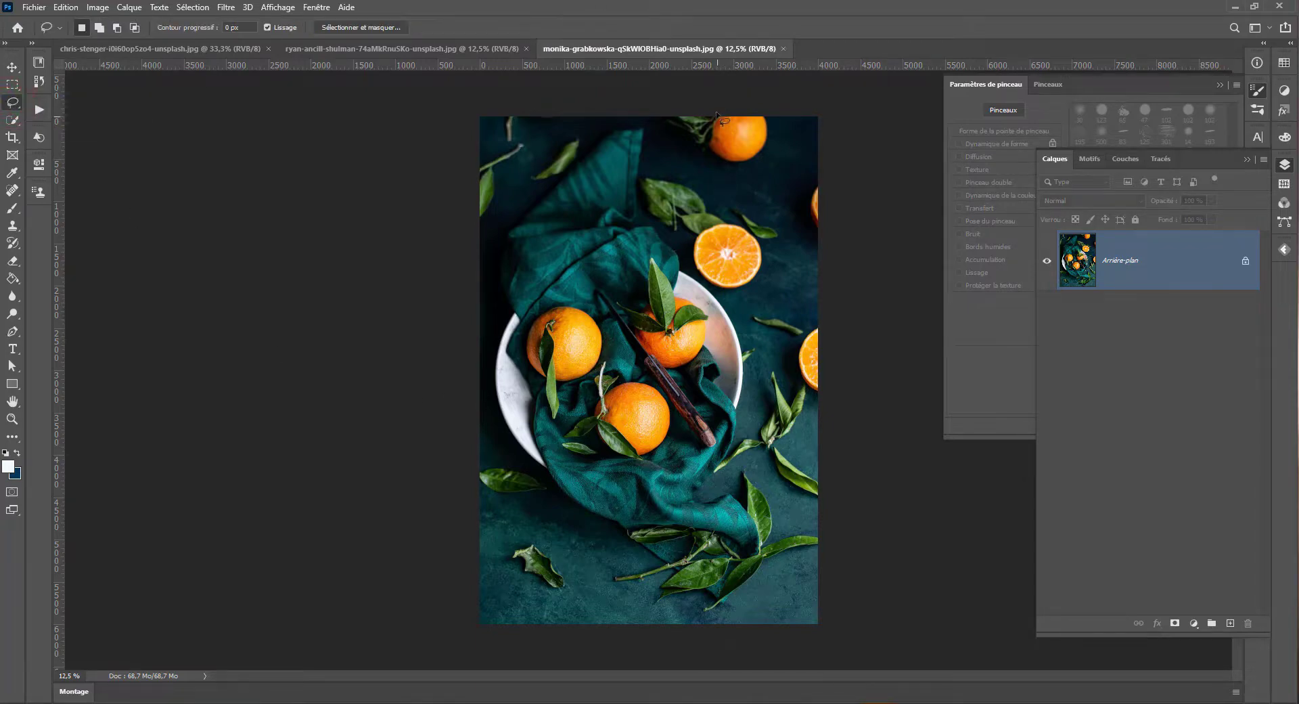
mouse_move(509, 110)
left_mouse_down()
mouse_move(448, 143)
mouse_move(447, 231)
mouse_move(516, 197)
mouse_move(487, 228)
mouse_move(461, 232)
mouse_move(515, 200)
mouse_move(537, 148)
mouse_move(541, 98)
left_mouse_up()
left_click_drag(458, 99, 454, 96)
left_click(65, 7)
left_click(134, 245)
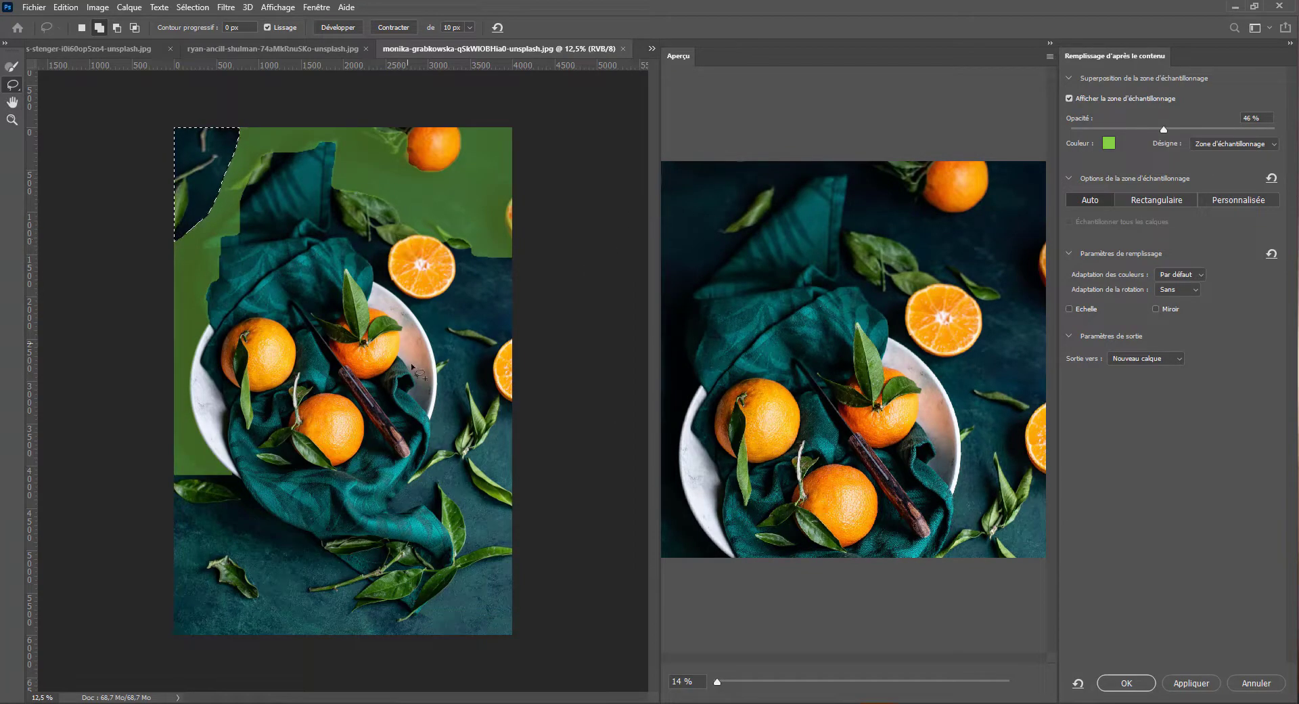
Add the dried leaf near the photo's lower-left corner to the fill selection with the Lasso
mouse_move(445, 354)
left_mouse_down()
mouse_move(384, 451)
mouse_move(241, 574)
left_mouse_up()
right_click(13, 85)
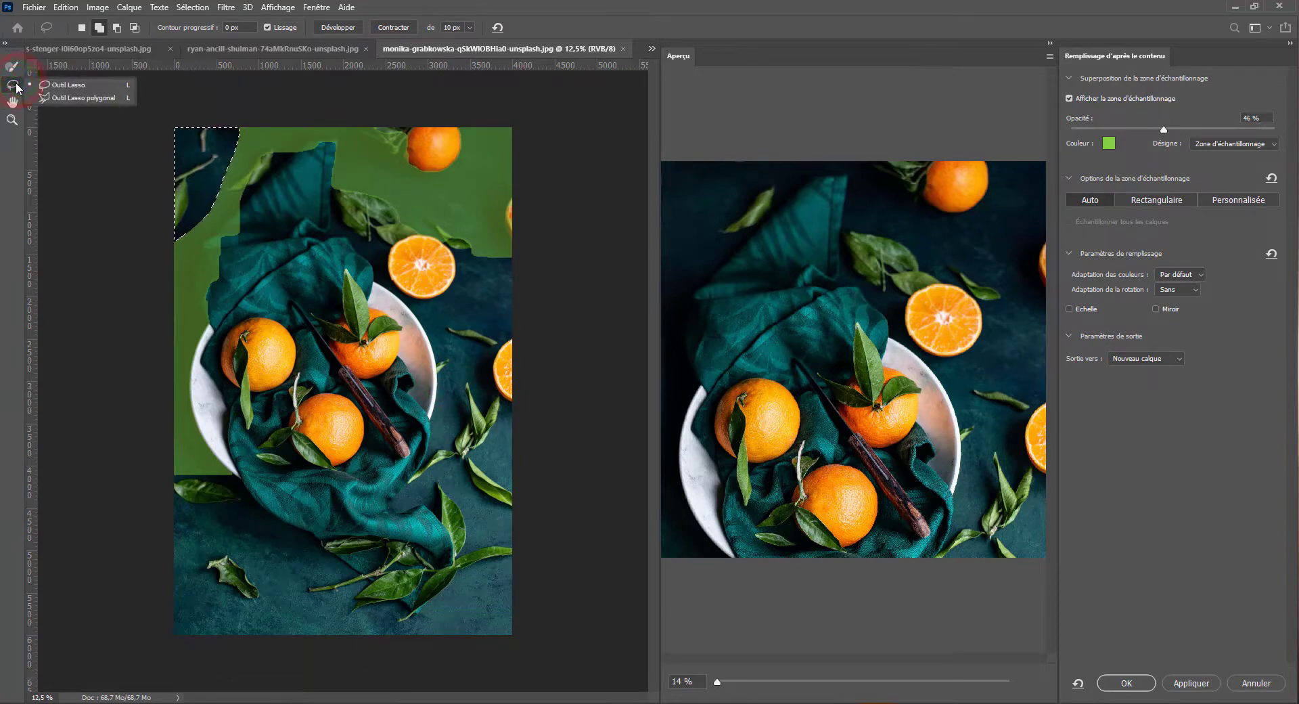
left_click(13, 86)
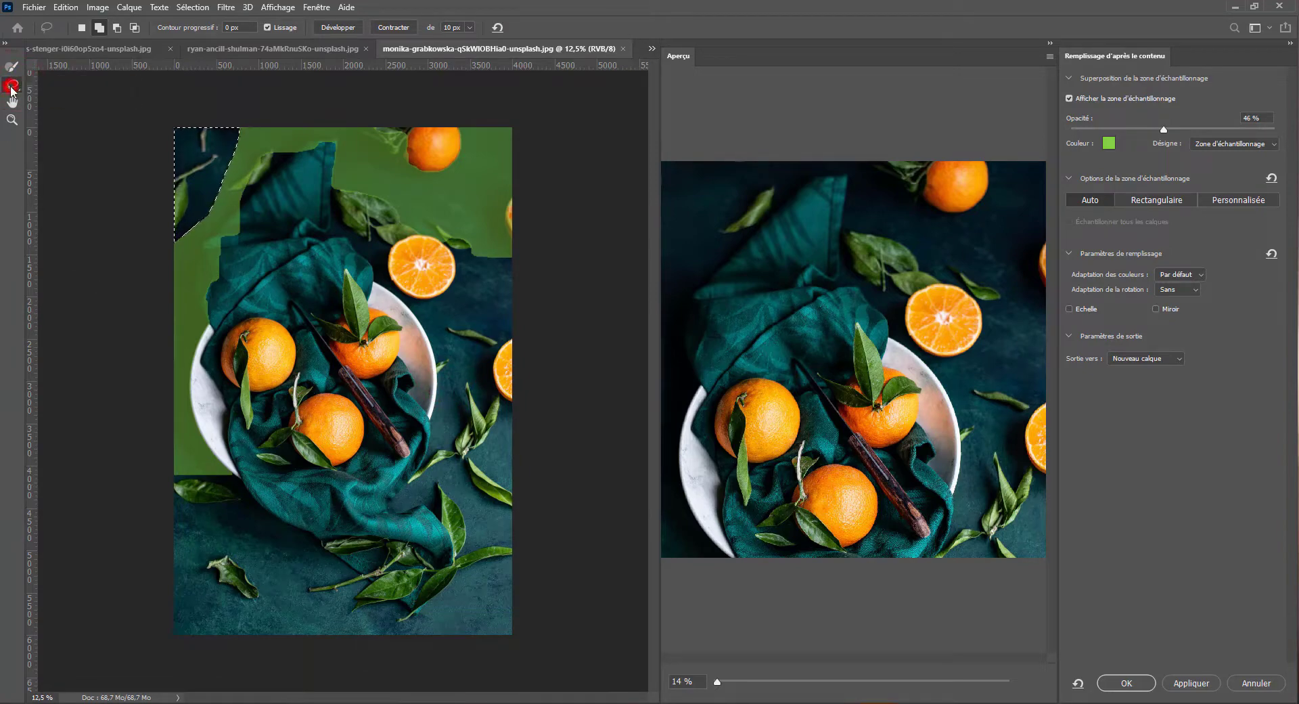
mouse_move(202, 553)
left_mouse_down()
mouse_move(209, 593)
mouse_move(257, 610)
left_mouse_up()
left_click_drag(243, 552, 238, 547)
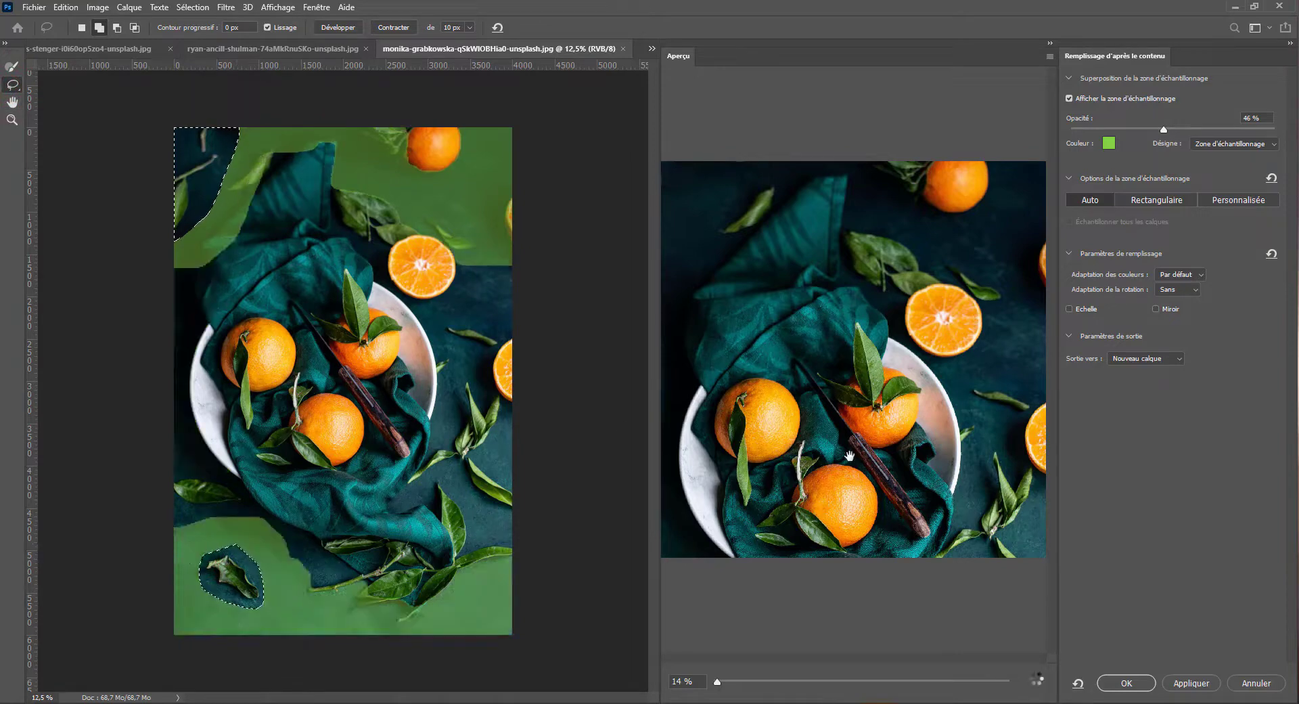
Add the whole orange and its leaves at the photo's top edge to the fill selection
scroll(856, 518, "up", 3)
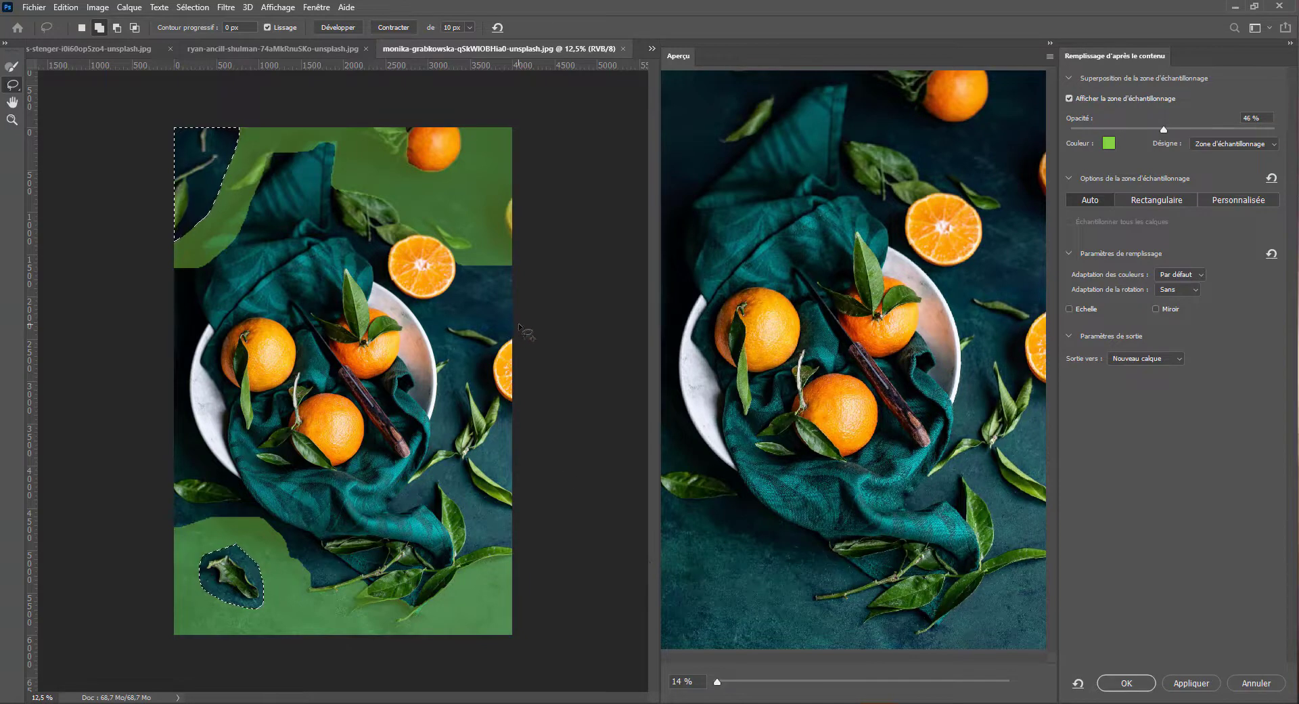
mouse_move(354, 110)
left_mouse_down()
mouse_move(354, 154)
mouse_move(404, 183)
left_mouse_up()
left_click_drag(479, 108, 479, 108)
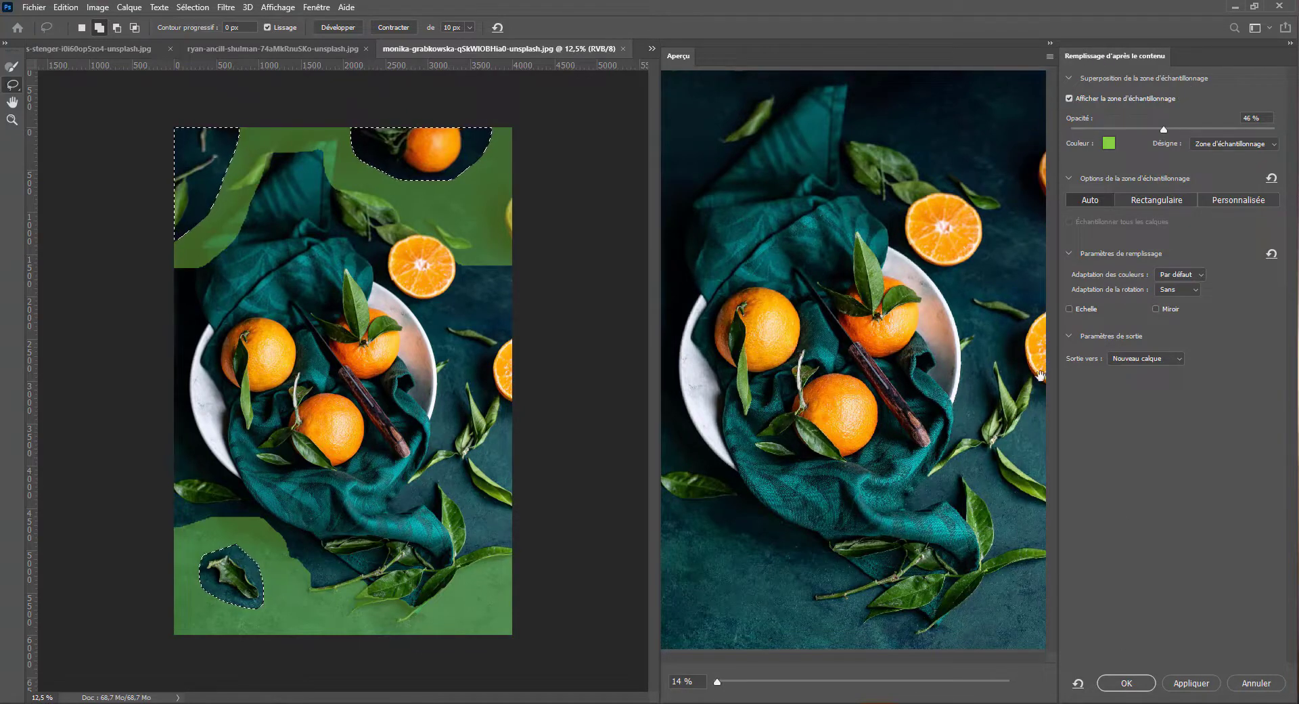
Set the sampling overlay's opacity to 50% and the fill's colour adaptation to Elevée
mouse_move(1152, 129)
left_mouse_down()
mouse_move(1196, 131)
mouse_move(1171, 129)
left_mouse_up()
left_click(1245, 144)
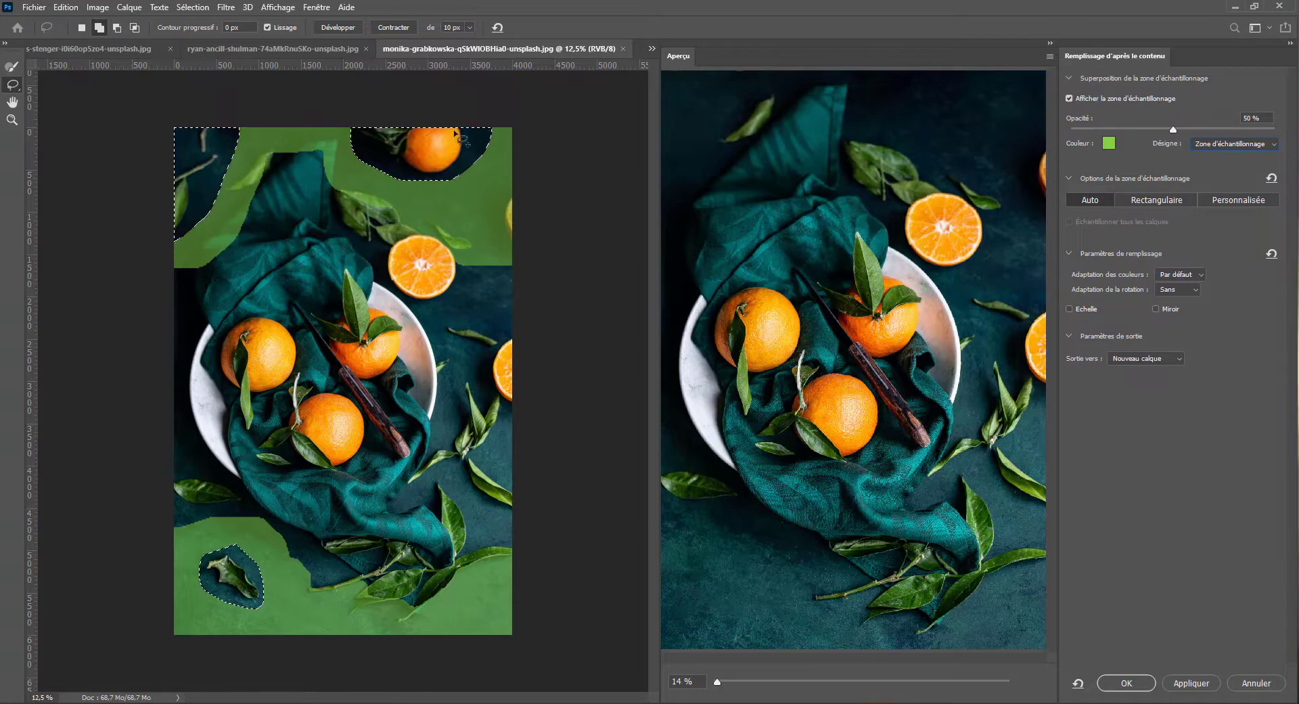
left_click(1178, 279)
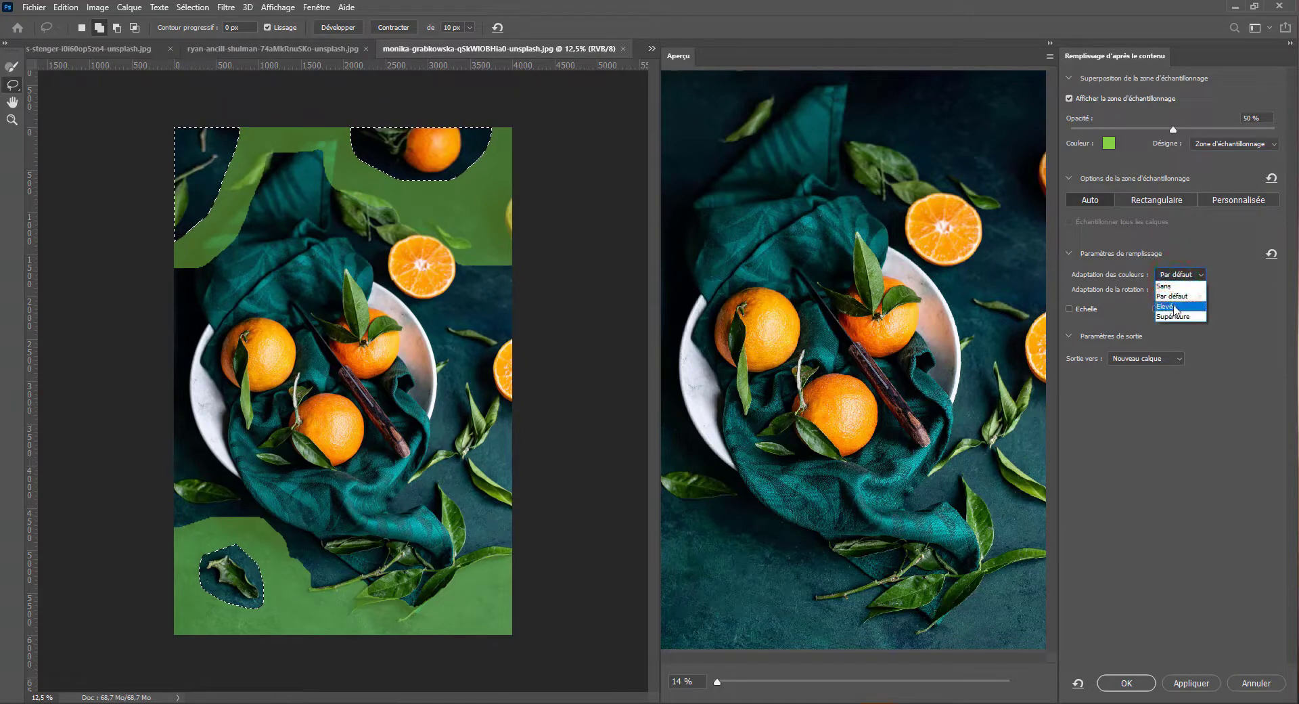
left_click(1175, 306)
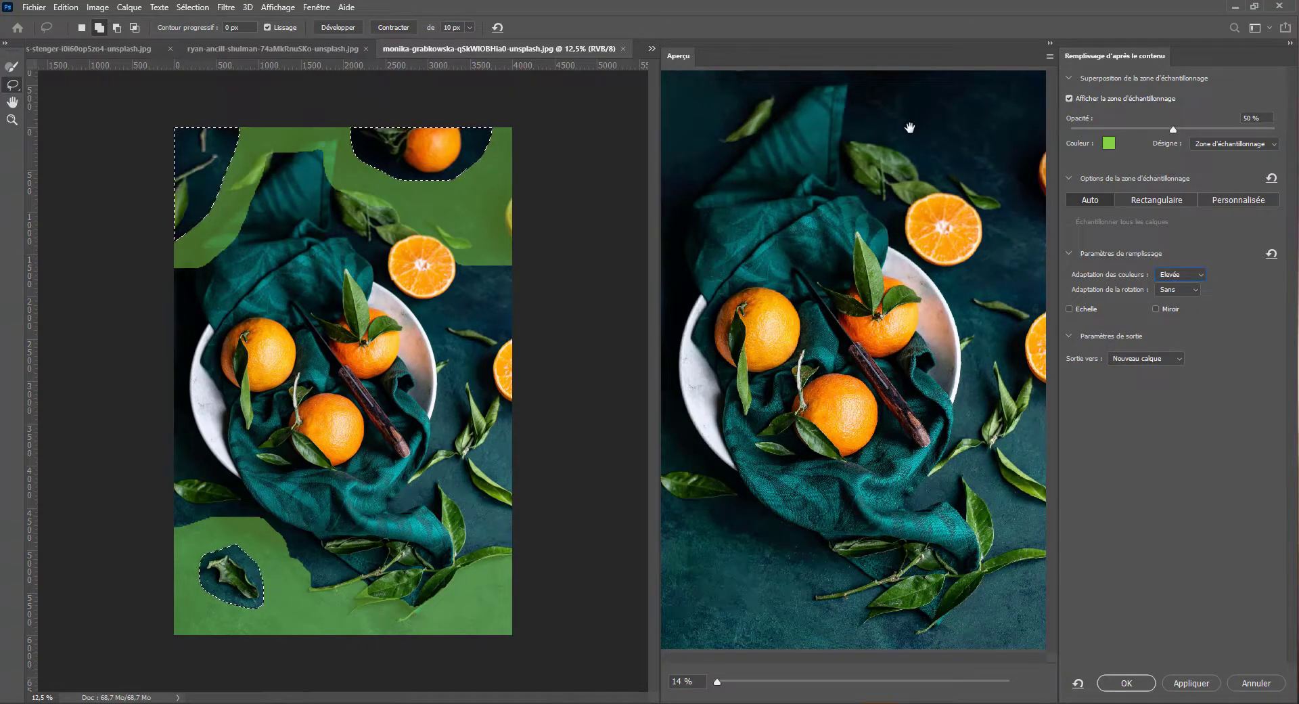
Enable the Echelle fill option and accept its warning with Ne plus afficher ticked
left_click(1082, 308)
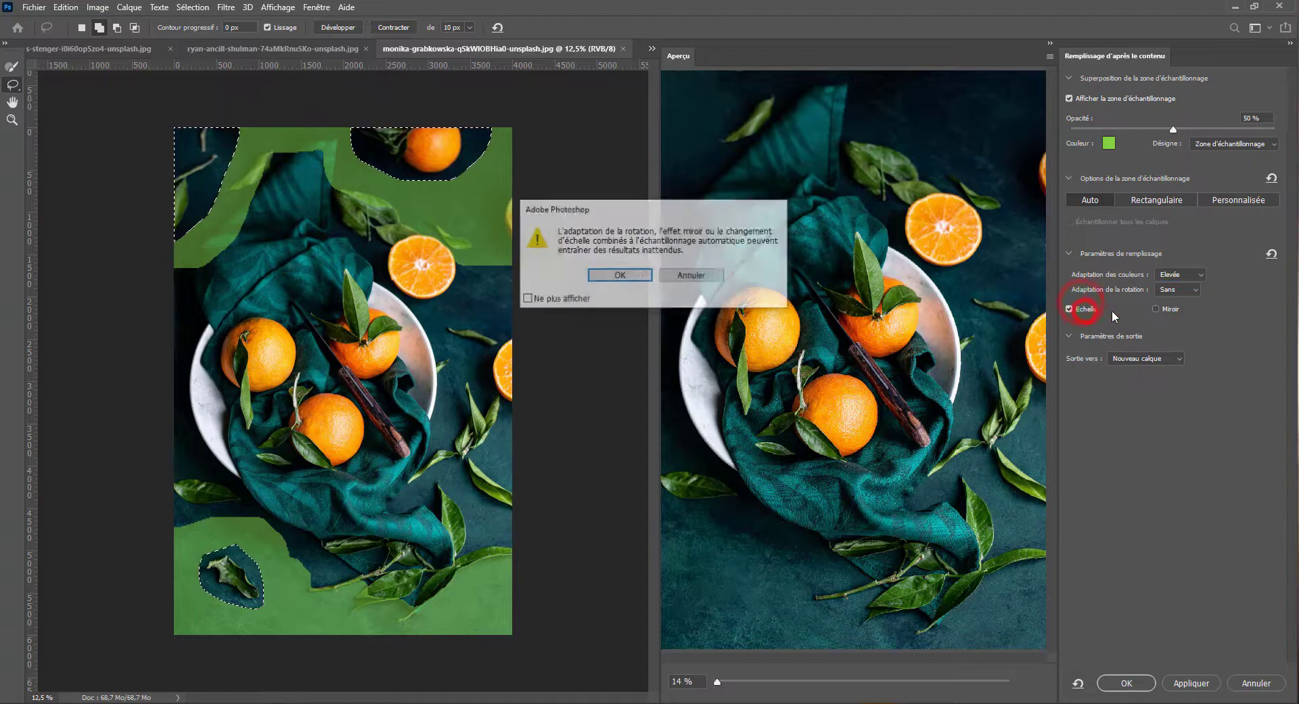
left_click(626, 273)
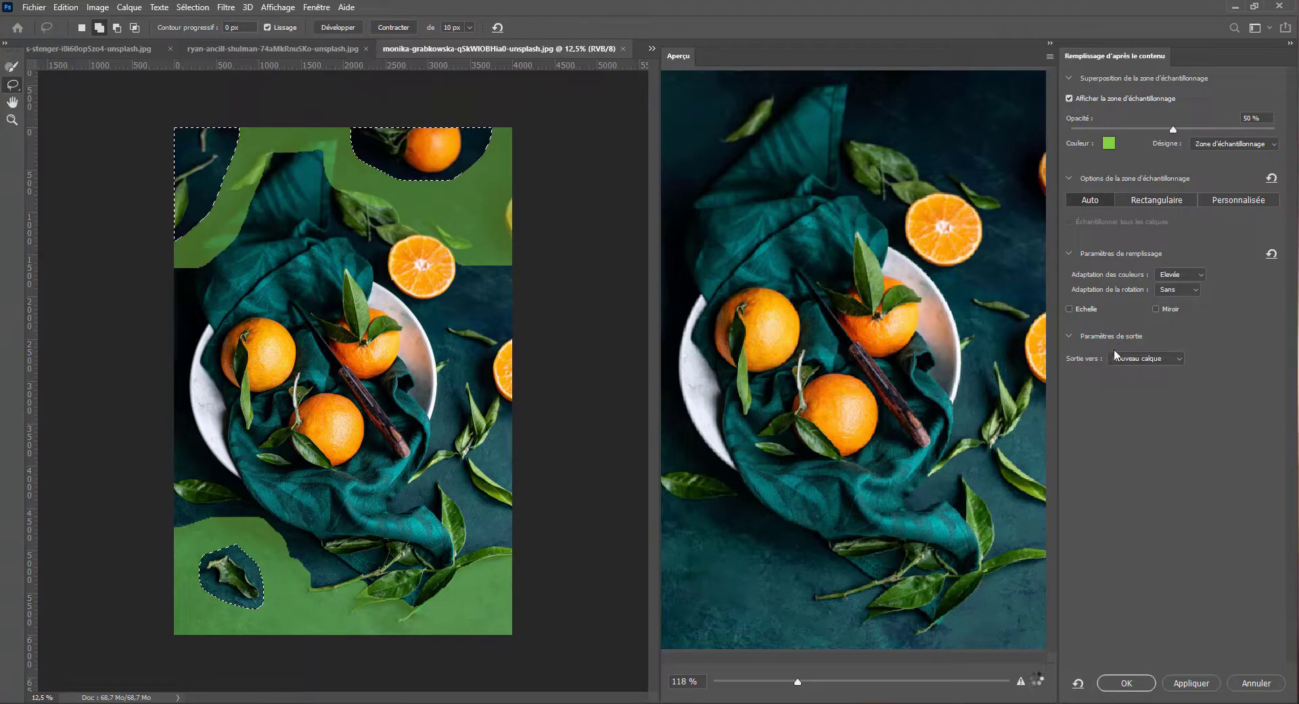
left_click(1085, 308)
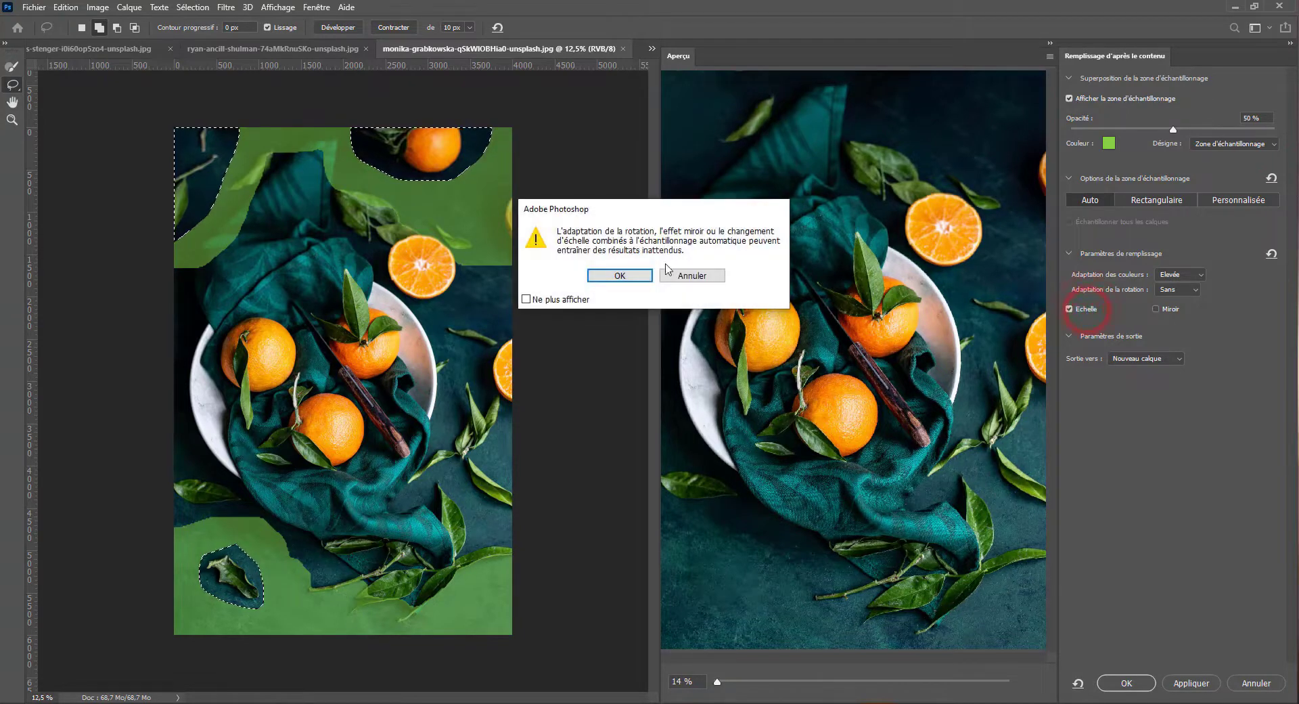
left_click(549, 299)
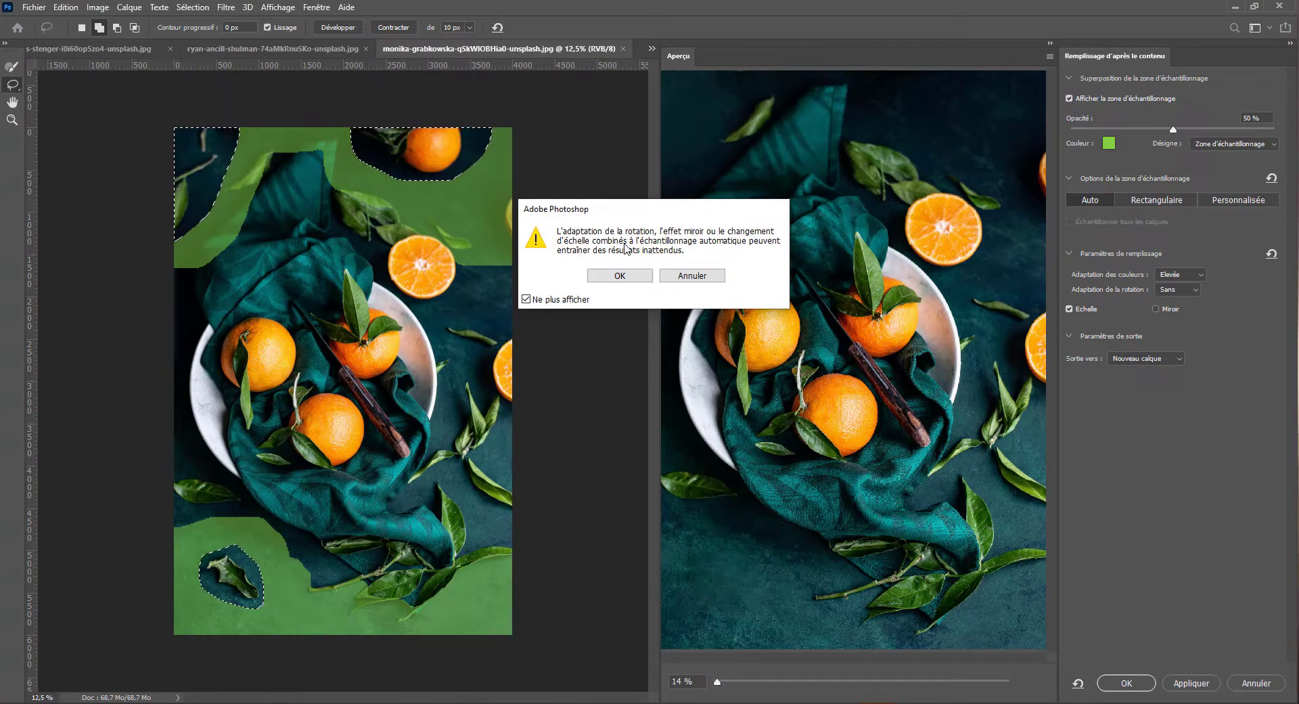
left_click(639, 279)
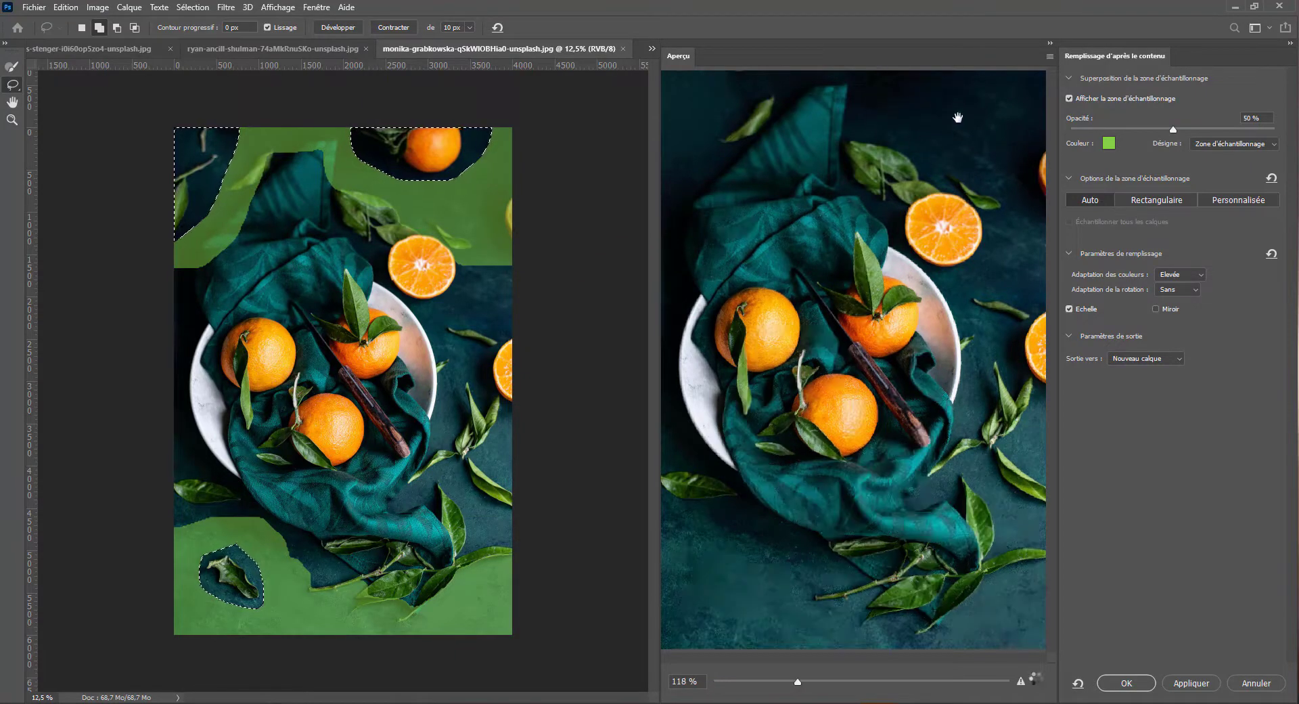
Output the fill to Nouveau calque and apply the Content-Aware Fill
left_click(1070, 335)
left_click(1070, 336)
left_click(1155, 361)
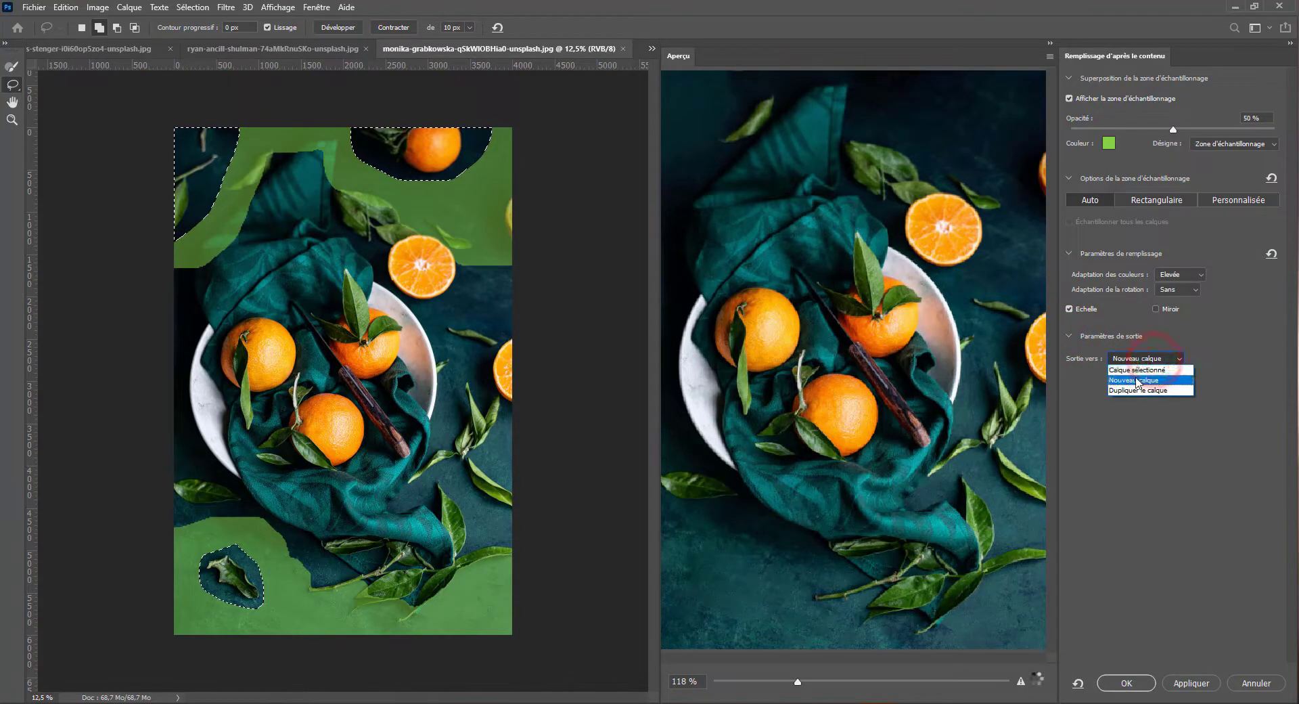
left_click(1143, 390)
left_click(1126, 683)
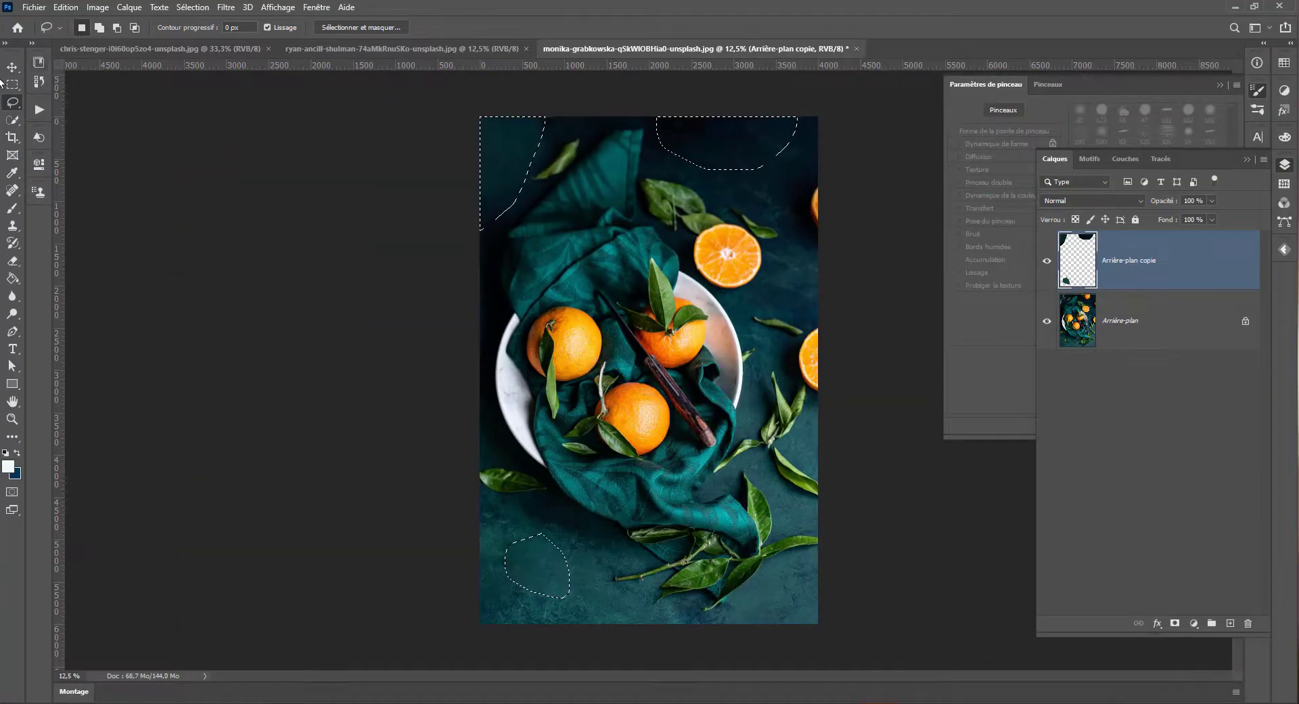
Clear the selection and switch the fill layer's visibility off and on to compare the photo before and after
left_click(12, 84)
left_click(256, 161)
left_click(1047, 260)
left_click(1047, 261)
left_click(1047, 261)
left_click(1048, 261)
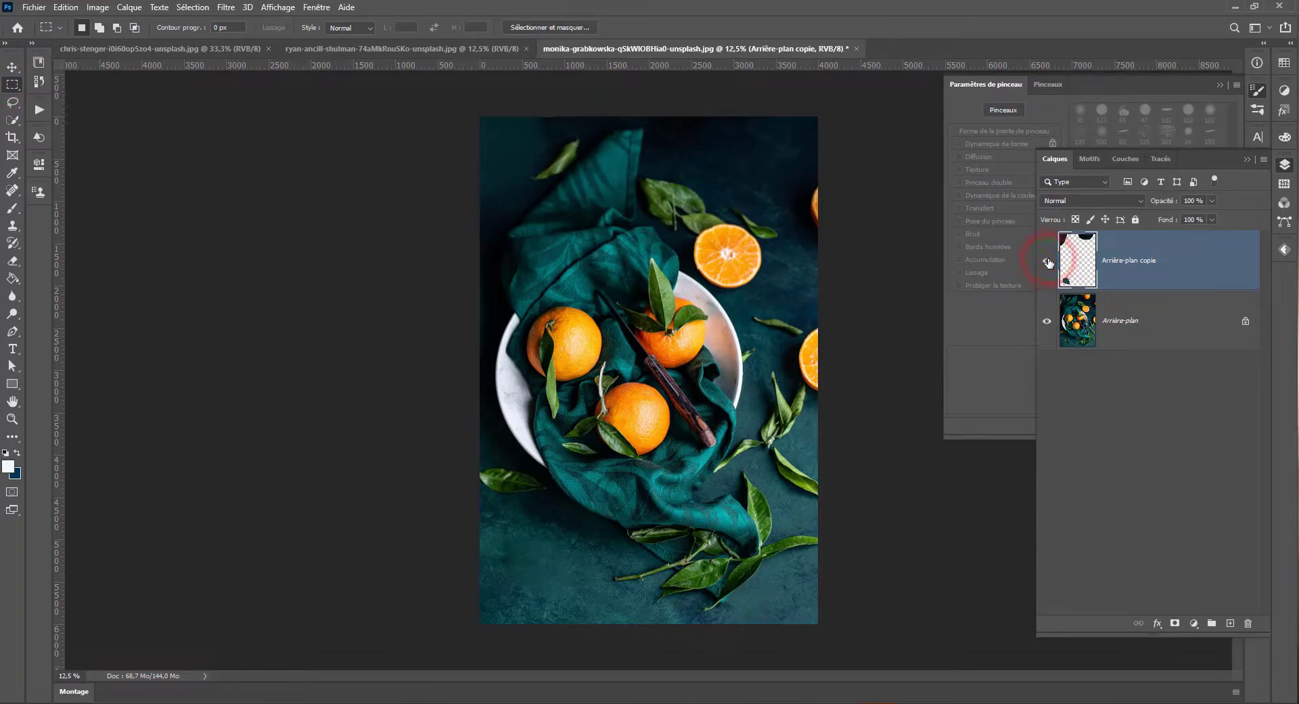
Close the orange photo and the other edited photo, keeping only the hornbill photo open
key("ctrl+w")
left_click(666, 264)
key("ctrl+w")
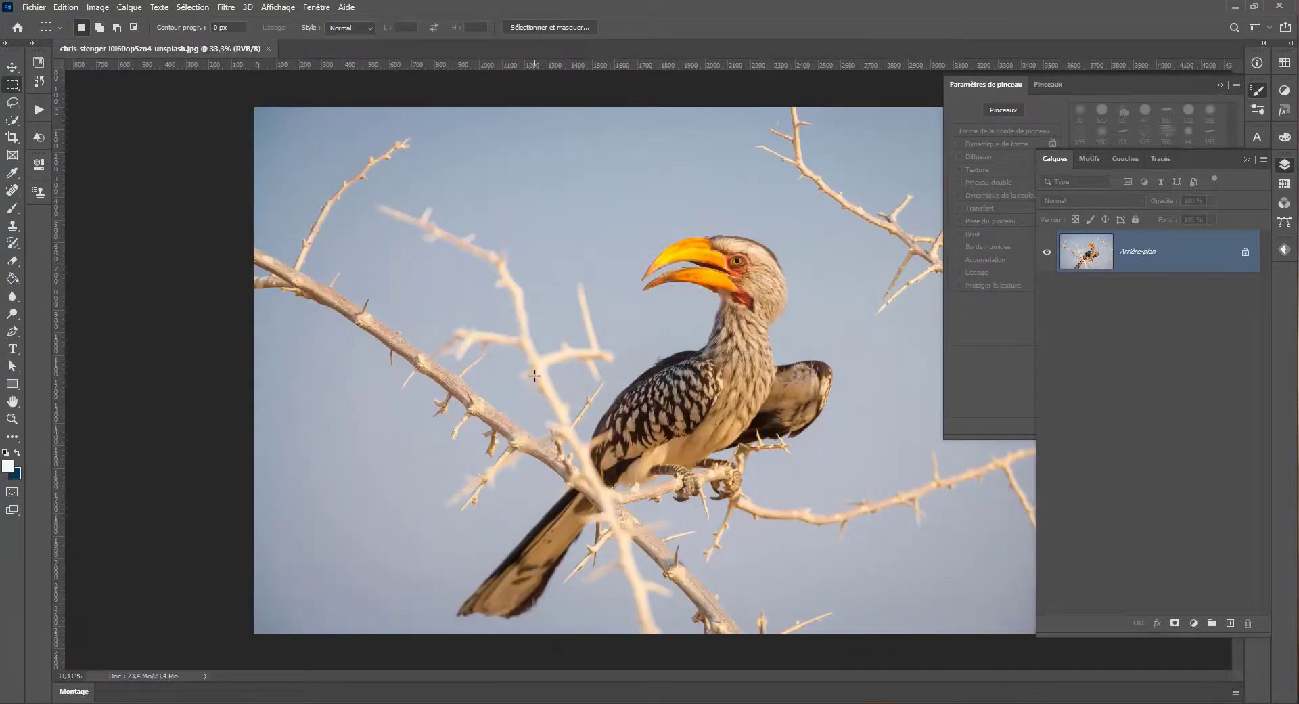
Start a Polygonal Lasso outline at the blurred branch's upper tip and trace its lower-left edge down to the first side twig
left_click(13, 120)
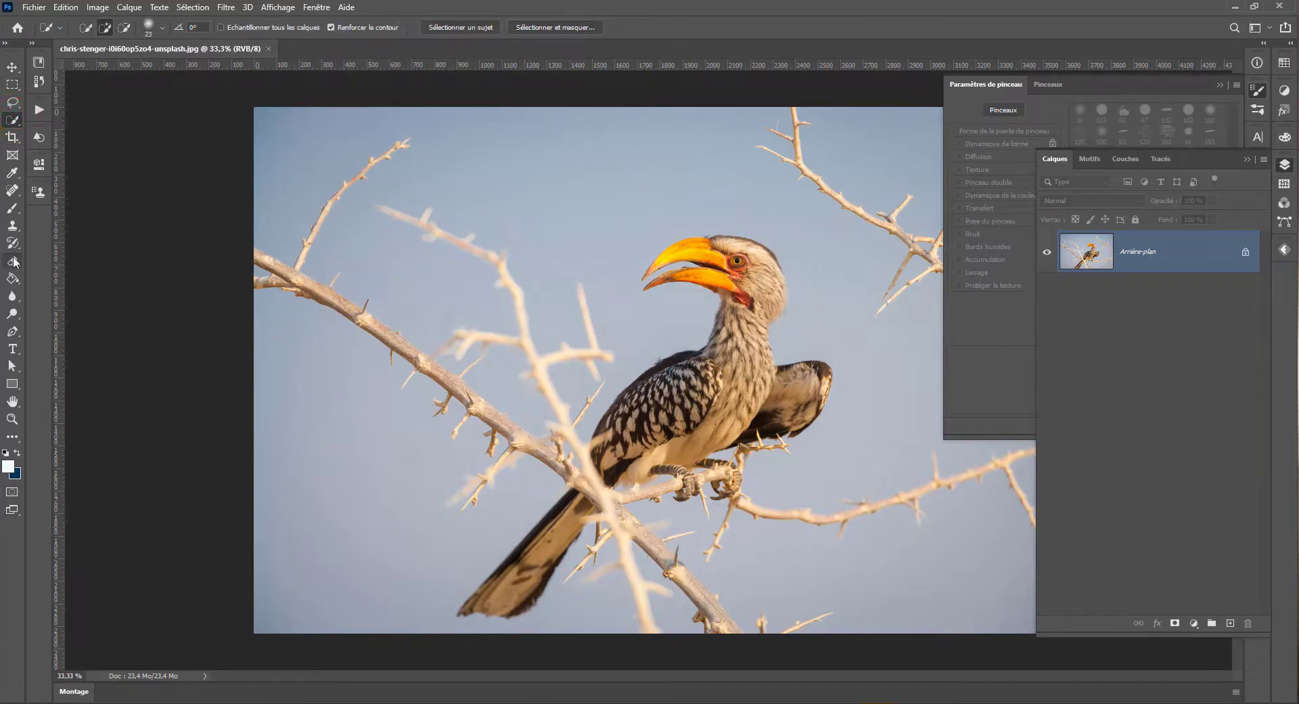
left_click(10, 106)
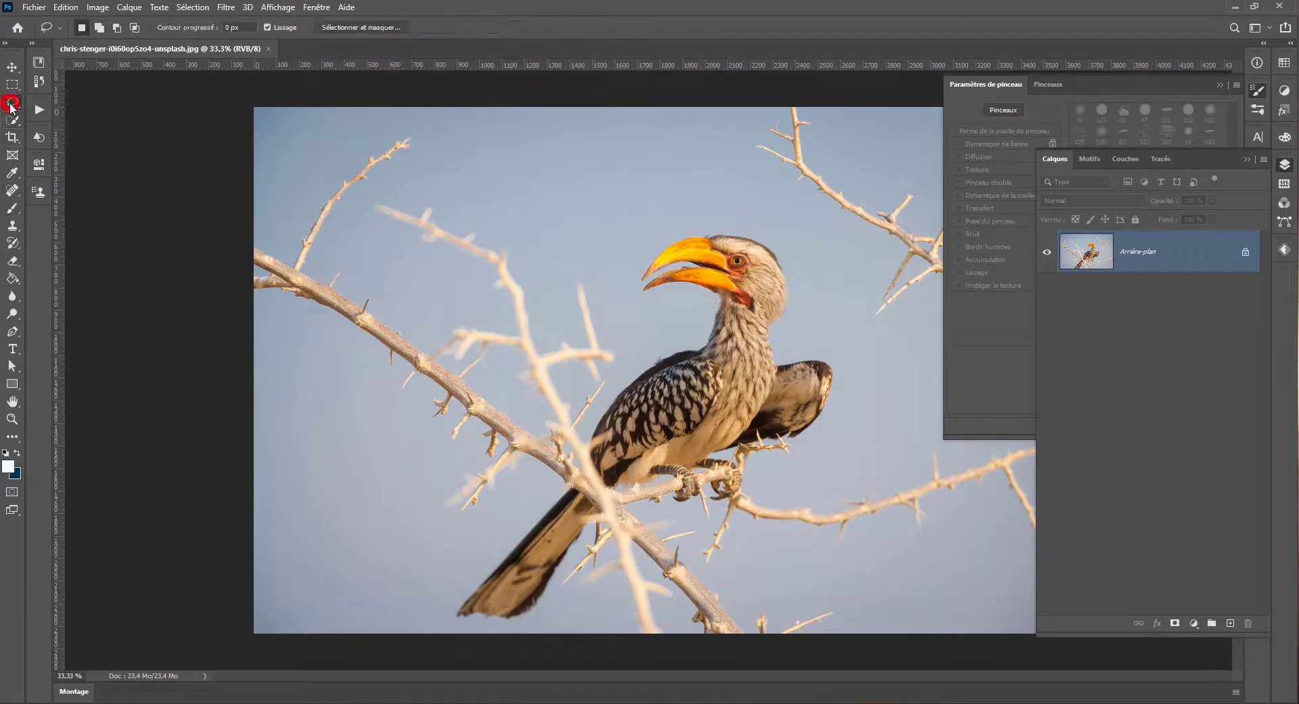
left_click(35, 112)
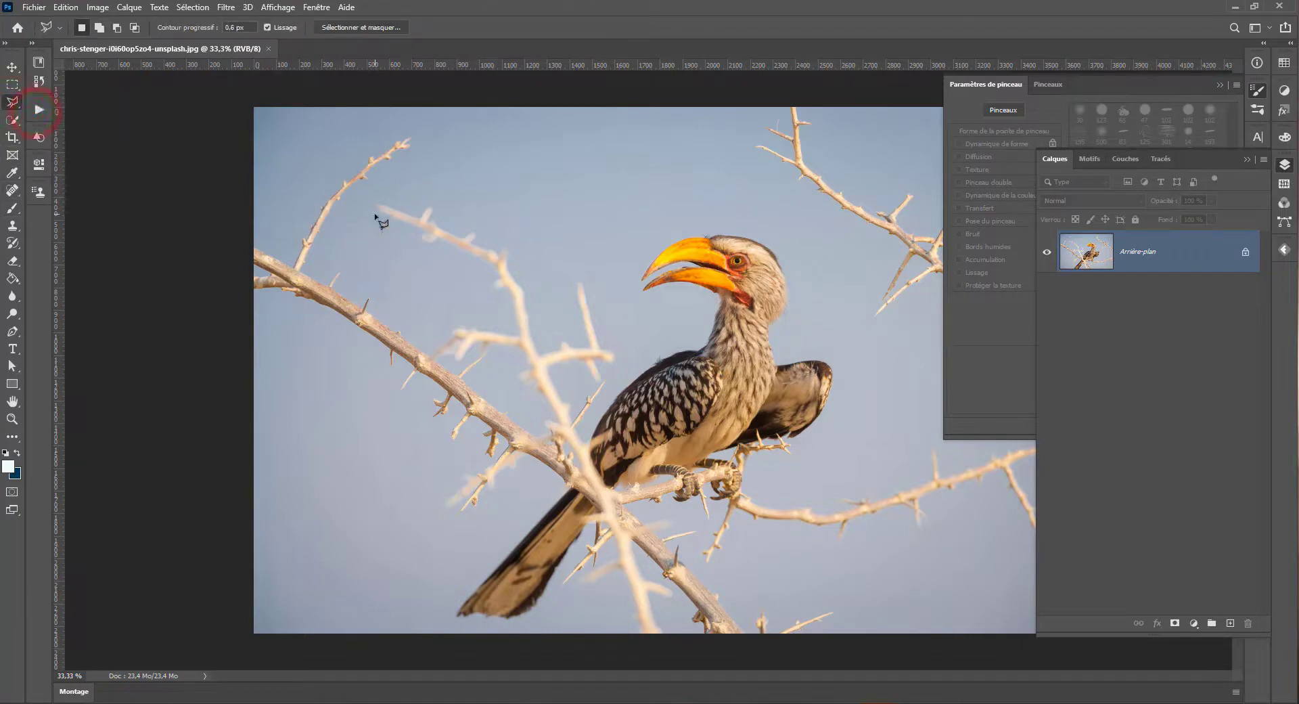
left_click(415, 230)
left_click(416, 241)
left_click_drag(437, 244, 497, 279)
left_click(488, 285)
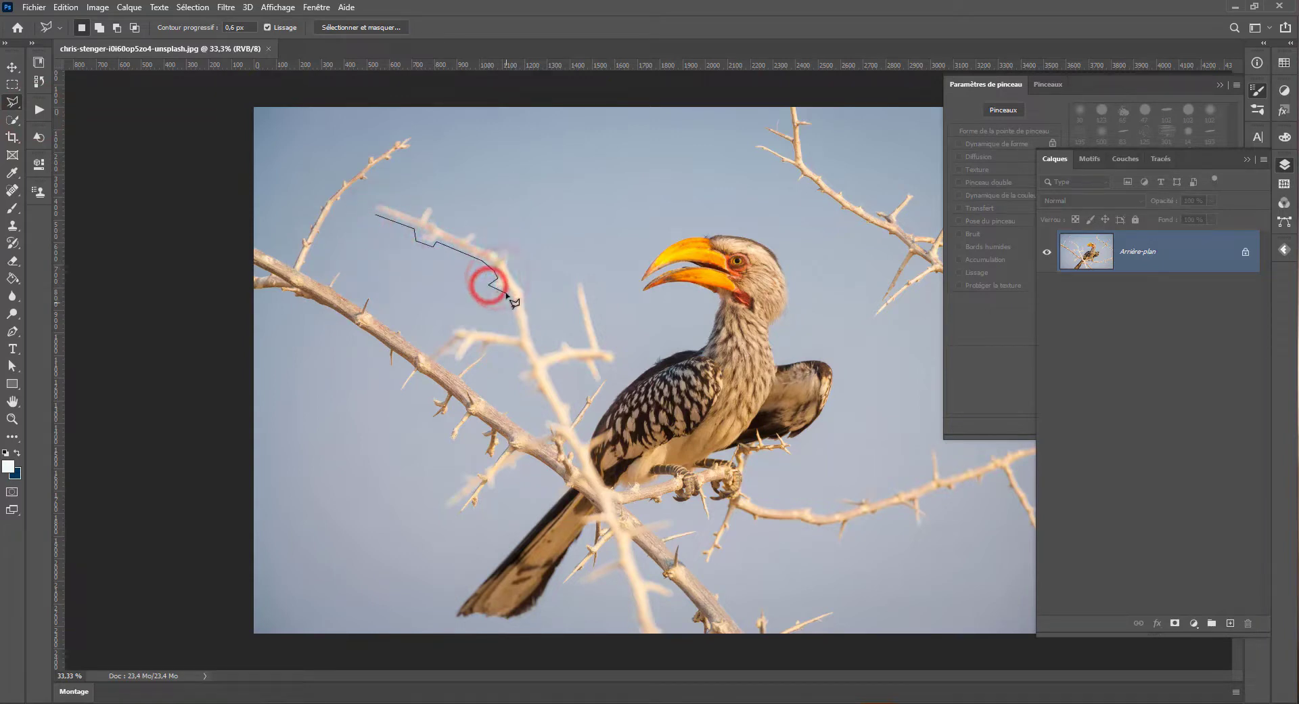
left_click(497, 290)
left_click(506, 290)
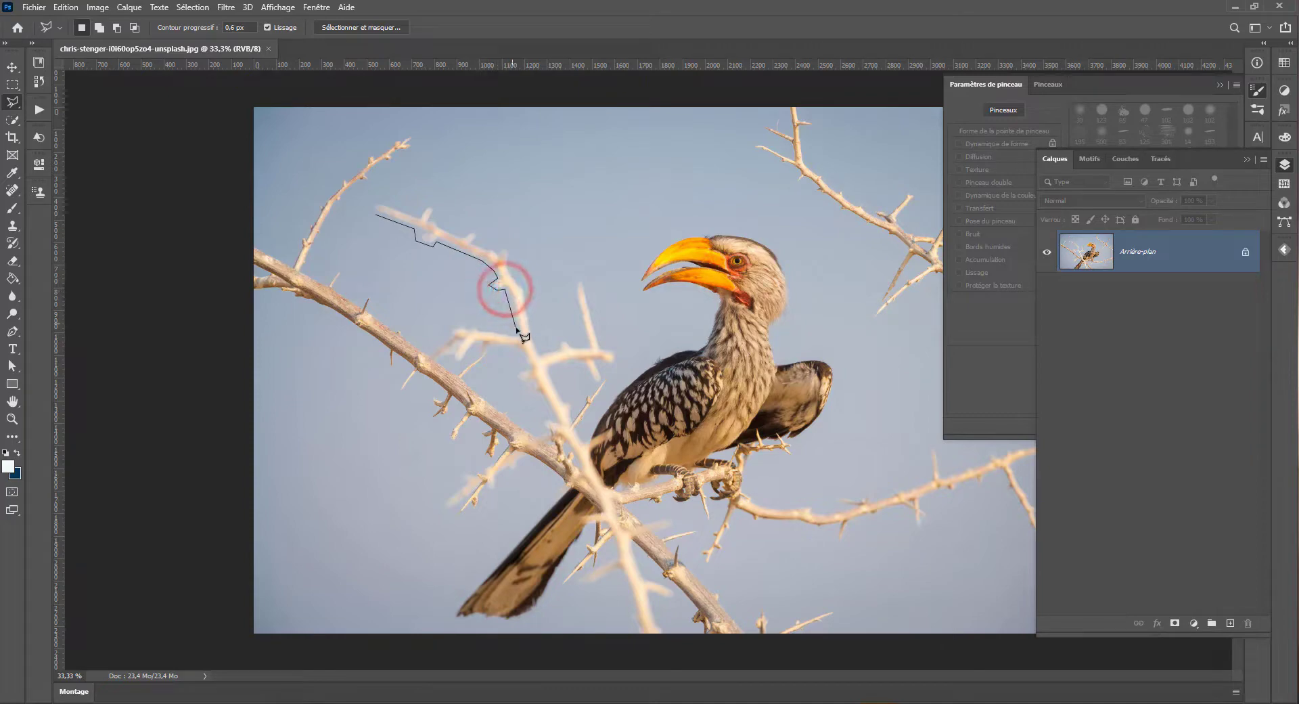
left_click(516, 333)
Continue the lasso outline around the blurred side twig on the left and back to the main stem
left_click(457, 328)
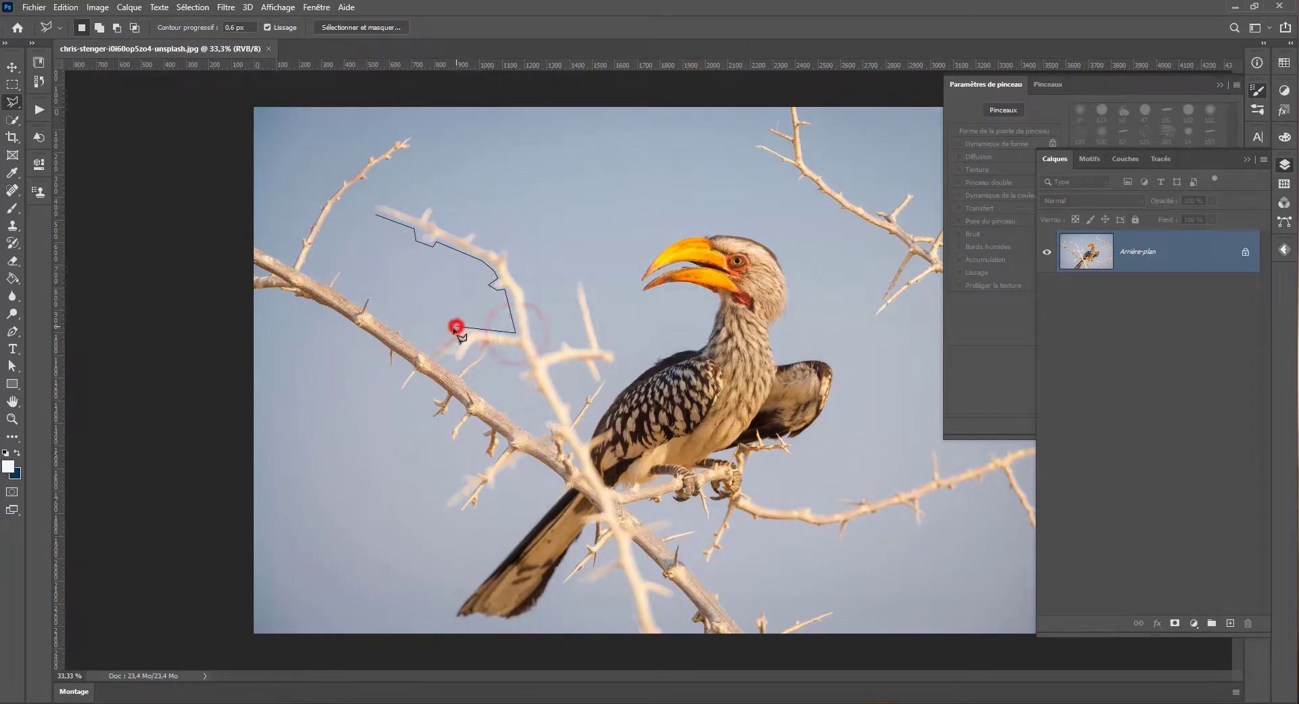
left_click(429, 353)
left_click(437, 360)
left_click(446, 366)
left_click(461, 359)
left_click(479, 353)
left_click(519, 351)
left_click(526, 363)
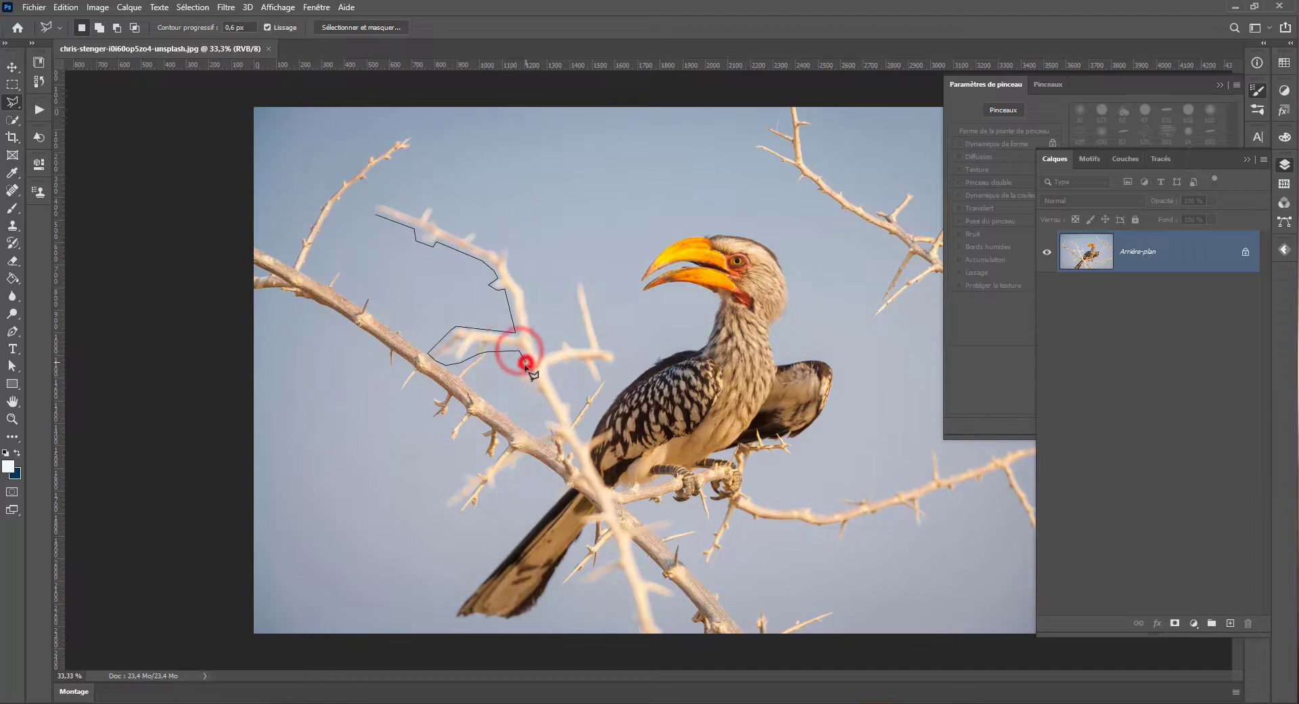
Trace the blurred stem's left edge around its small thorns, down past the crossing with the sharp branch and the bird's tail
left_click(517, 372)
left_click(522, 389)
left_click(532, 399)
left_click(552, 414)
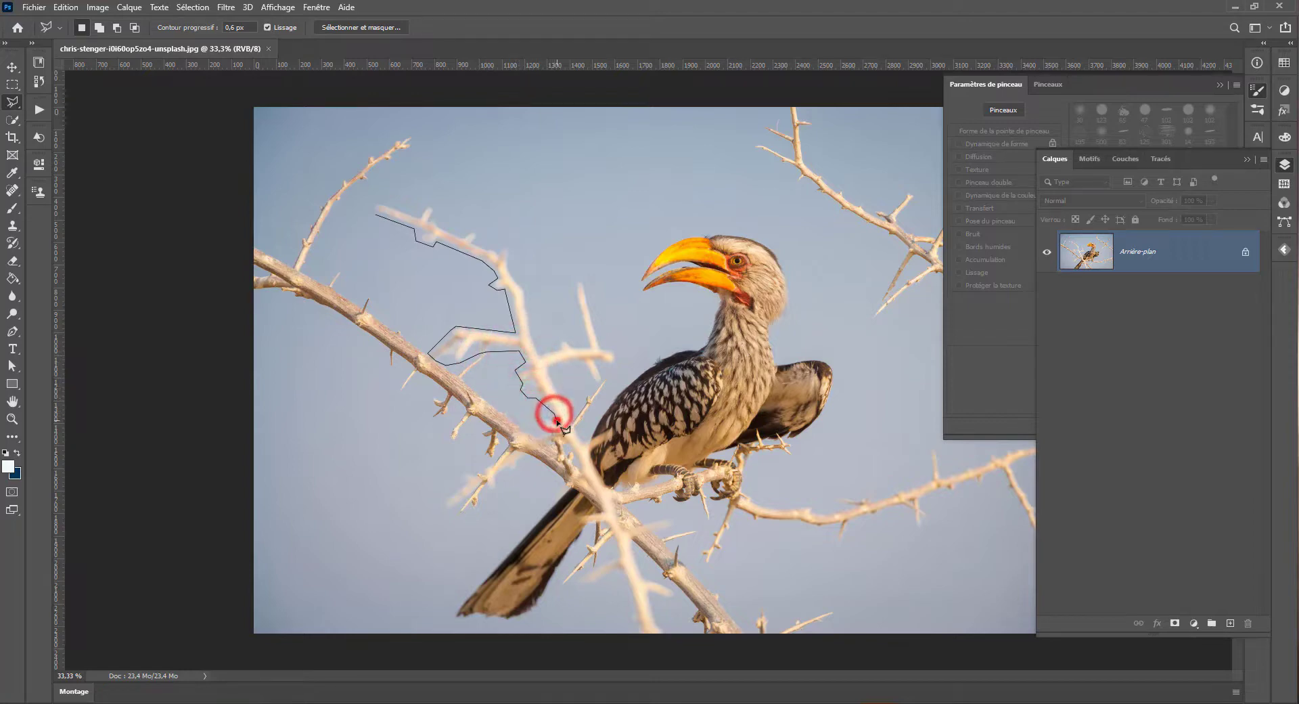
left_click(543, 421)
left_click(539, 434)
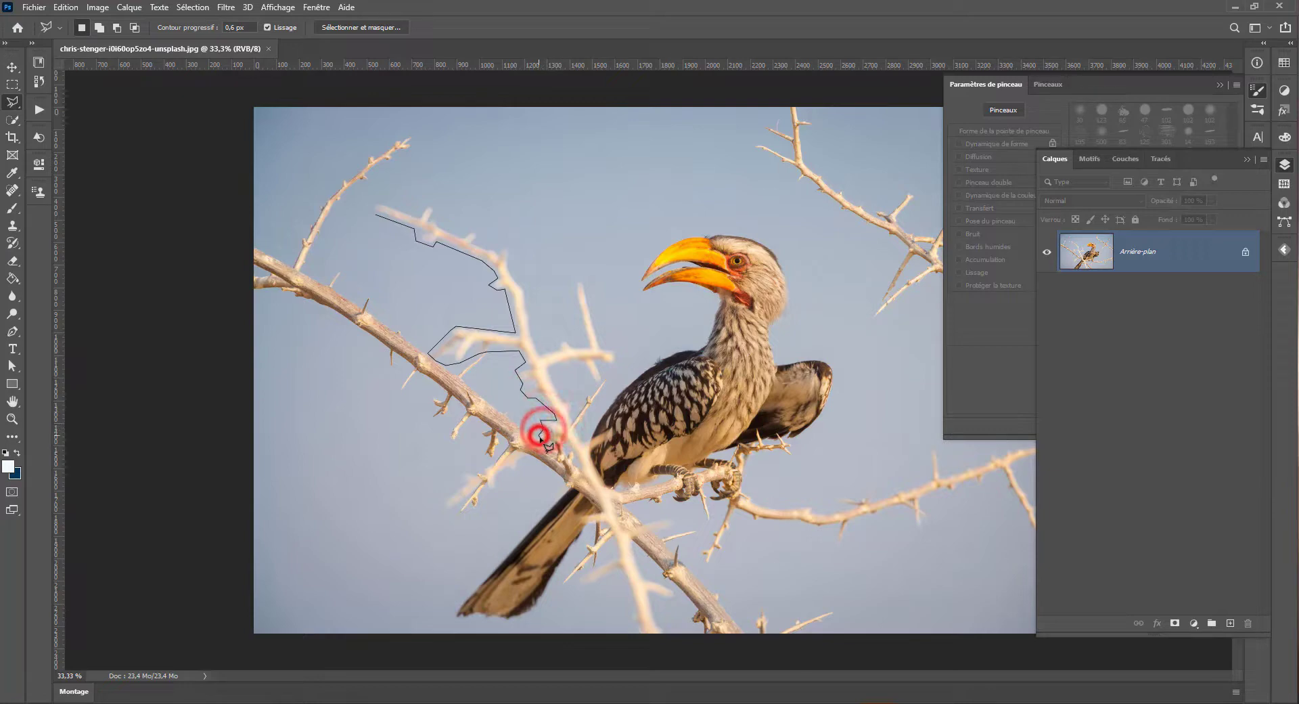
left_click(550, 431)
left_click(565, 440)
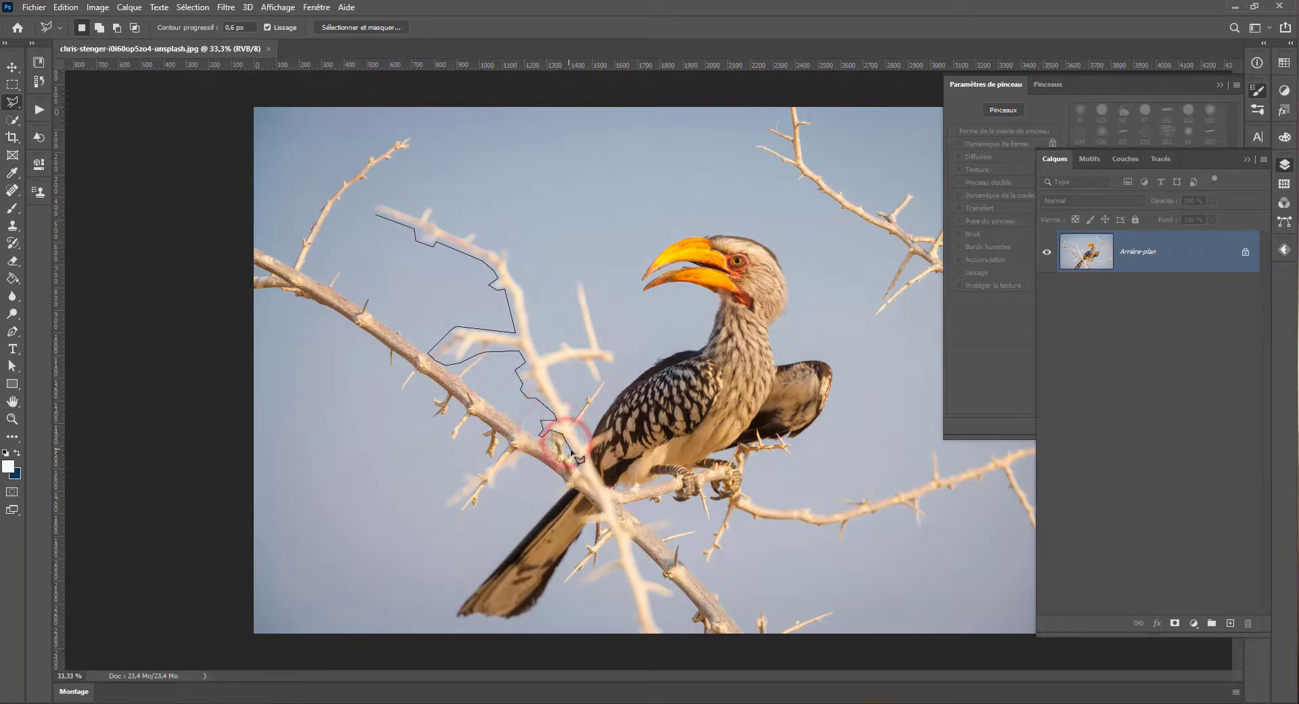
left_click(571, 452)
left_click(585, 481)
left_click(581, 517)
left_click(606, 519)
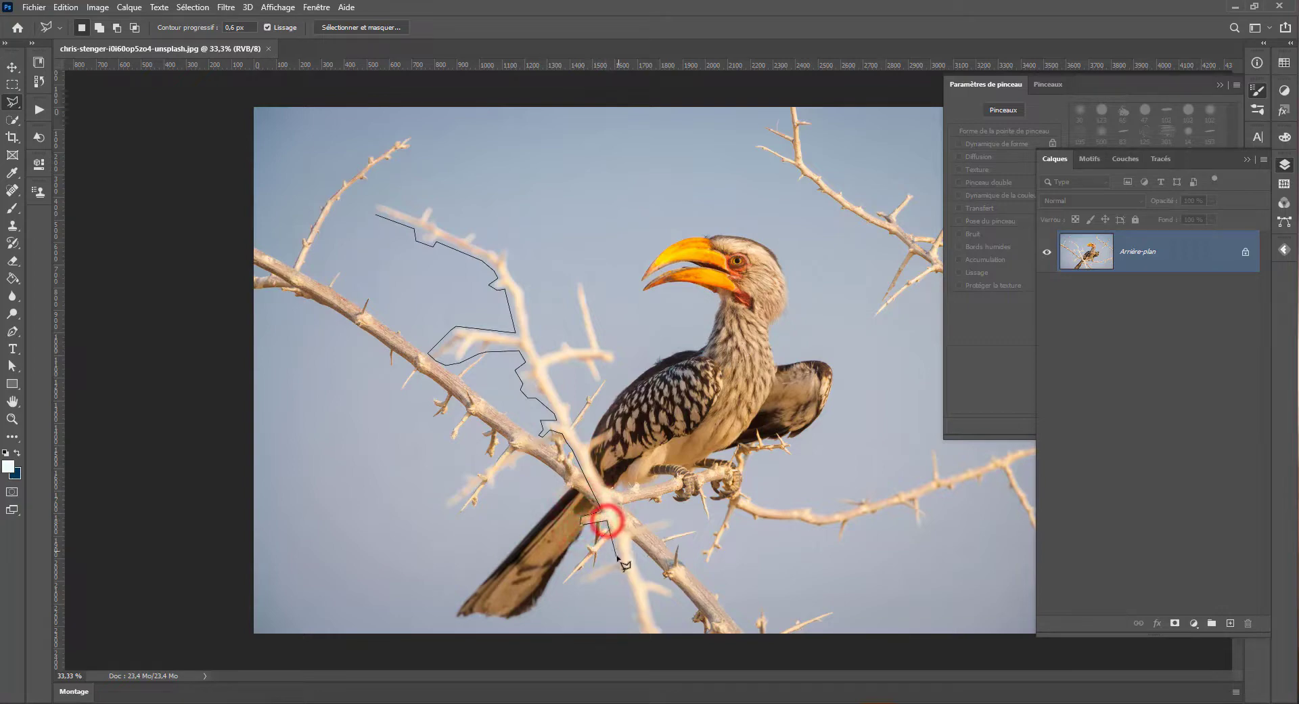
Extend the outline around the lower-left blurred twig and down past the photo's bottom edge, below the stem's end
left_click(618, 554)
left_click(575, 579)
left_click(577, 599)
left_click(617, 575)
left_click(624, 608)
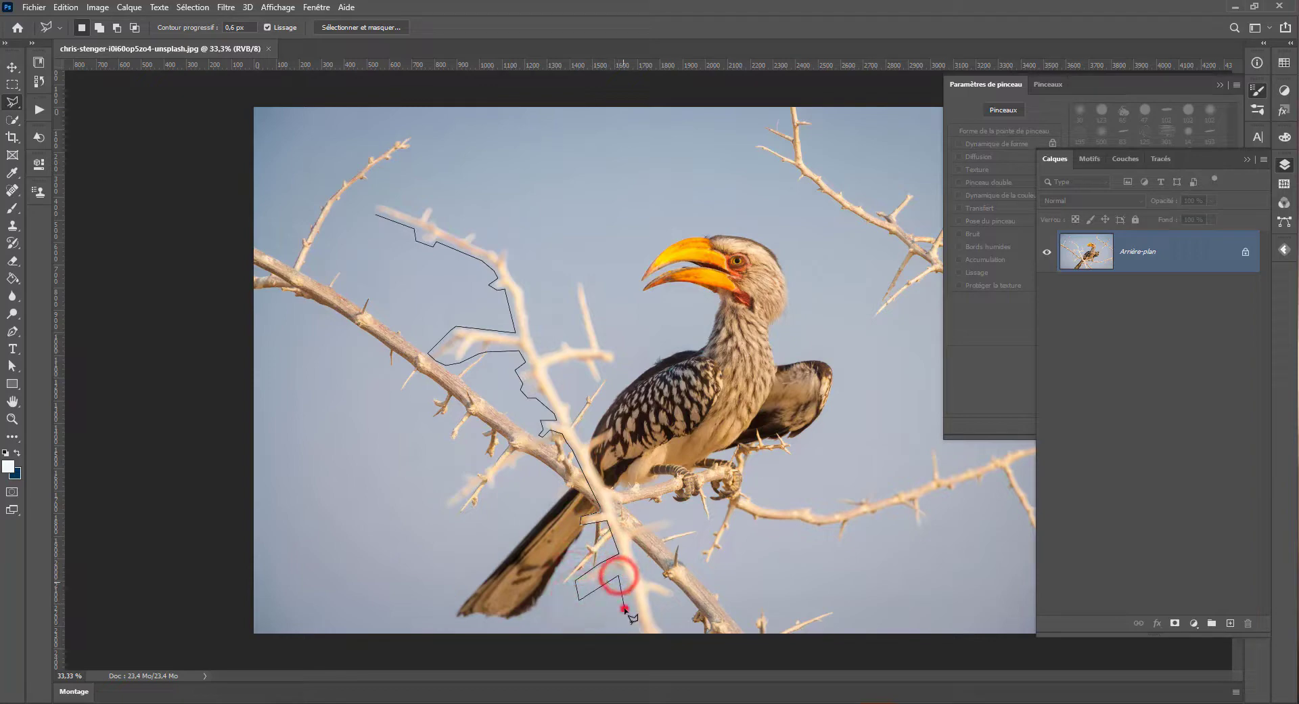
left_click(642, 644)
left_click(671, 642)
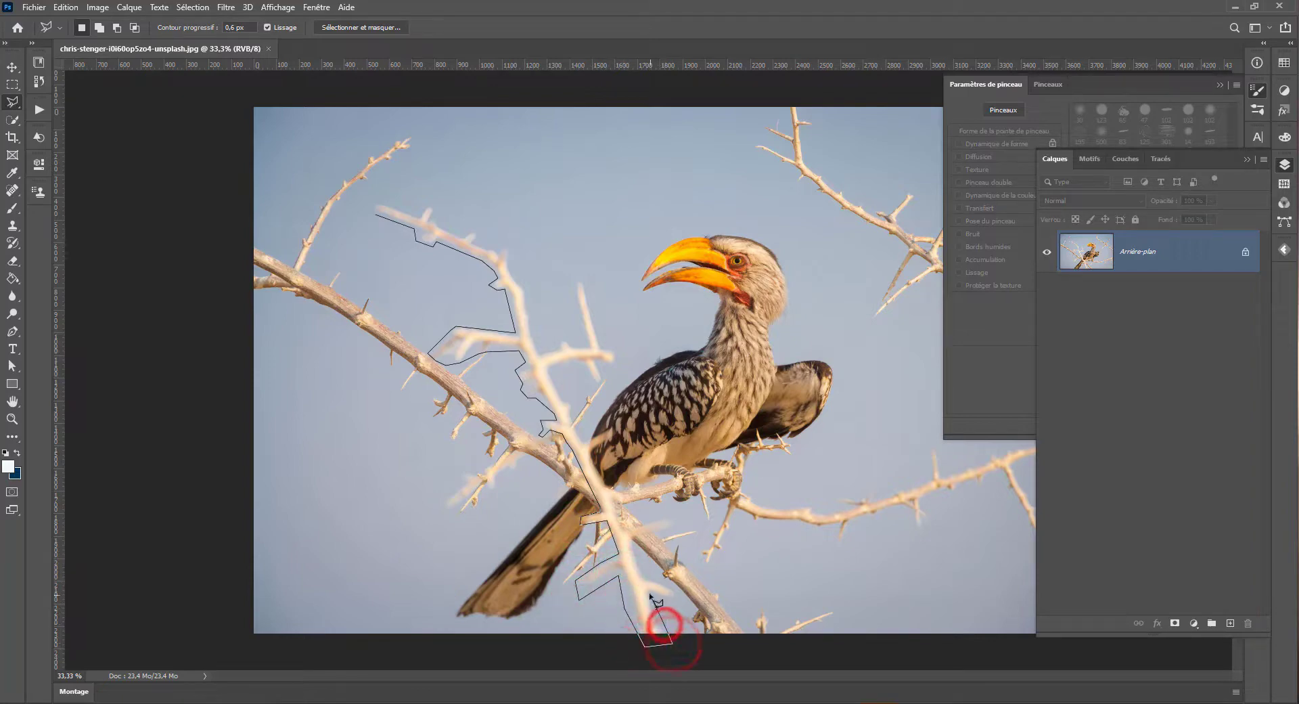
Trace back up the stem's right edge, including the lower-right twig and the thorn overlapping the bird's wing
left_click(680, 598)
left_click(647, 576)
left_click(631, 541)
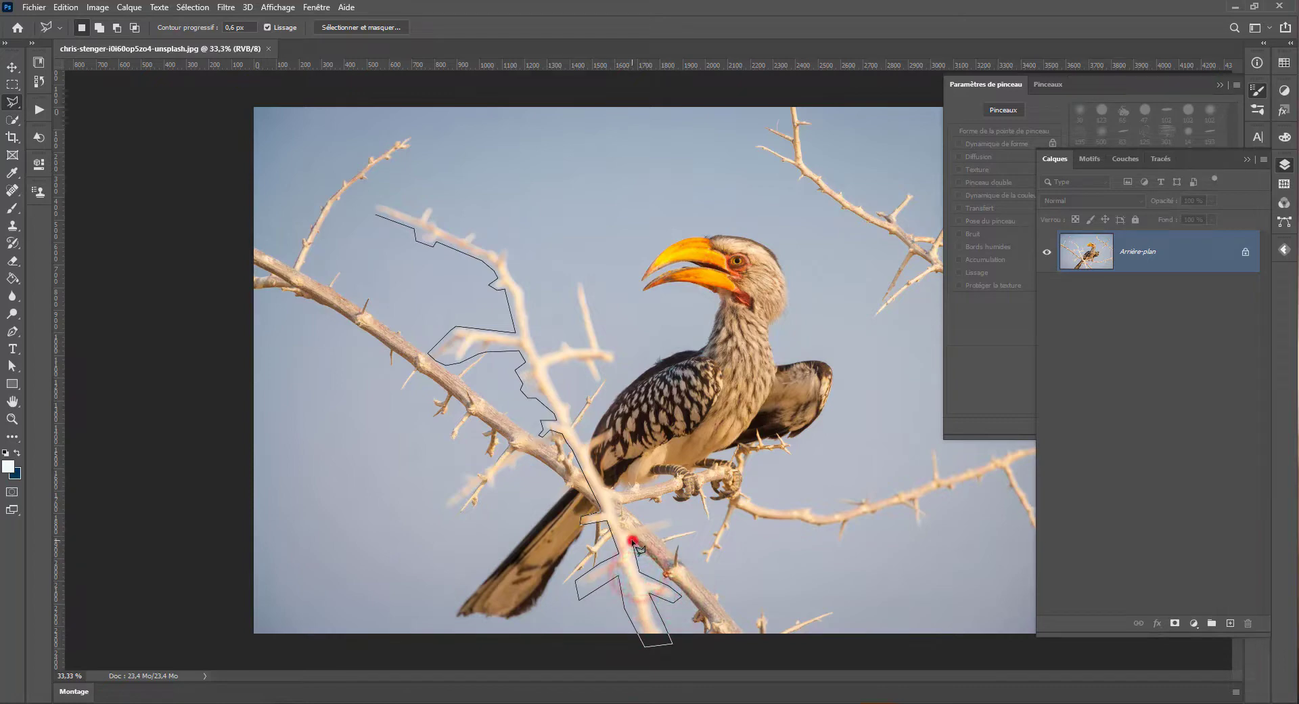
left_click(612, 501)
left_click(590, 449)
left_click(614, 431)
left_click(580, 441)
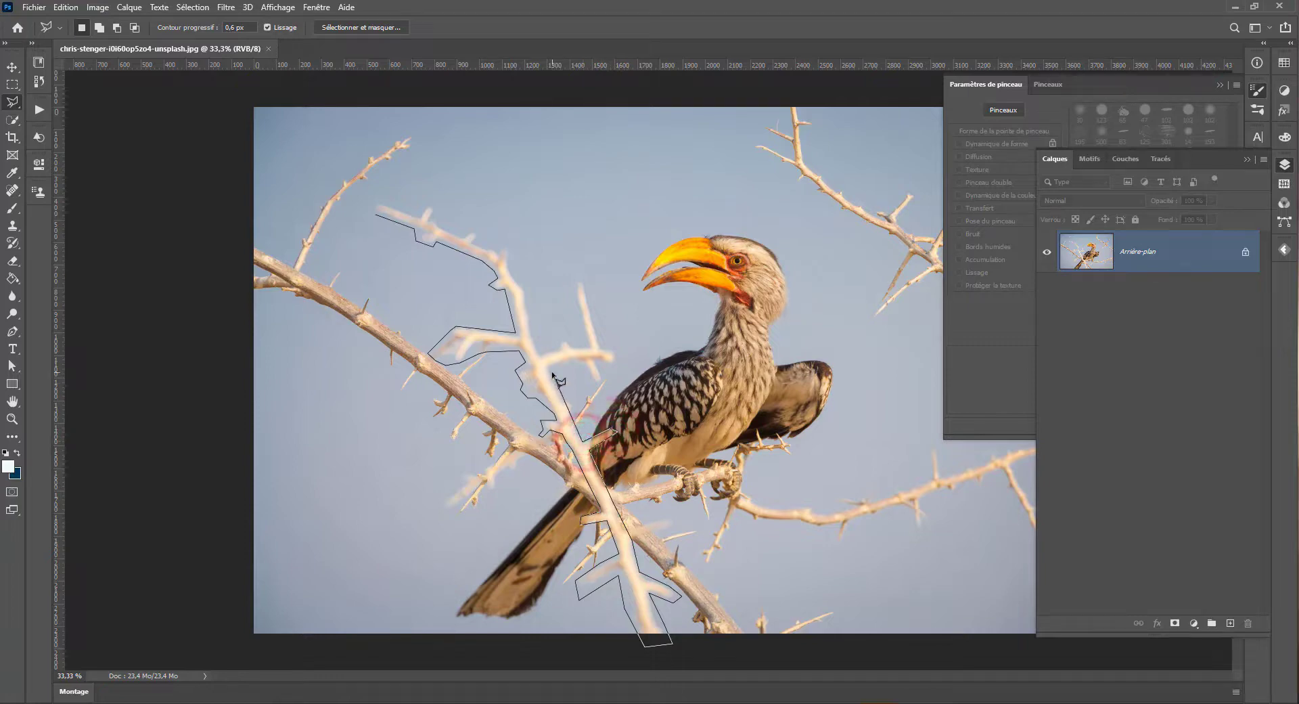
Continue the outline around the forked blurred twig between the main stem and the bird, back to the stem
left_click(553, 372)
left_click(573, 366)
left_click(594, 387)
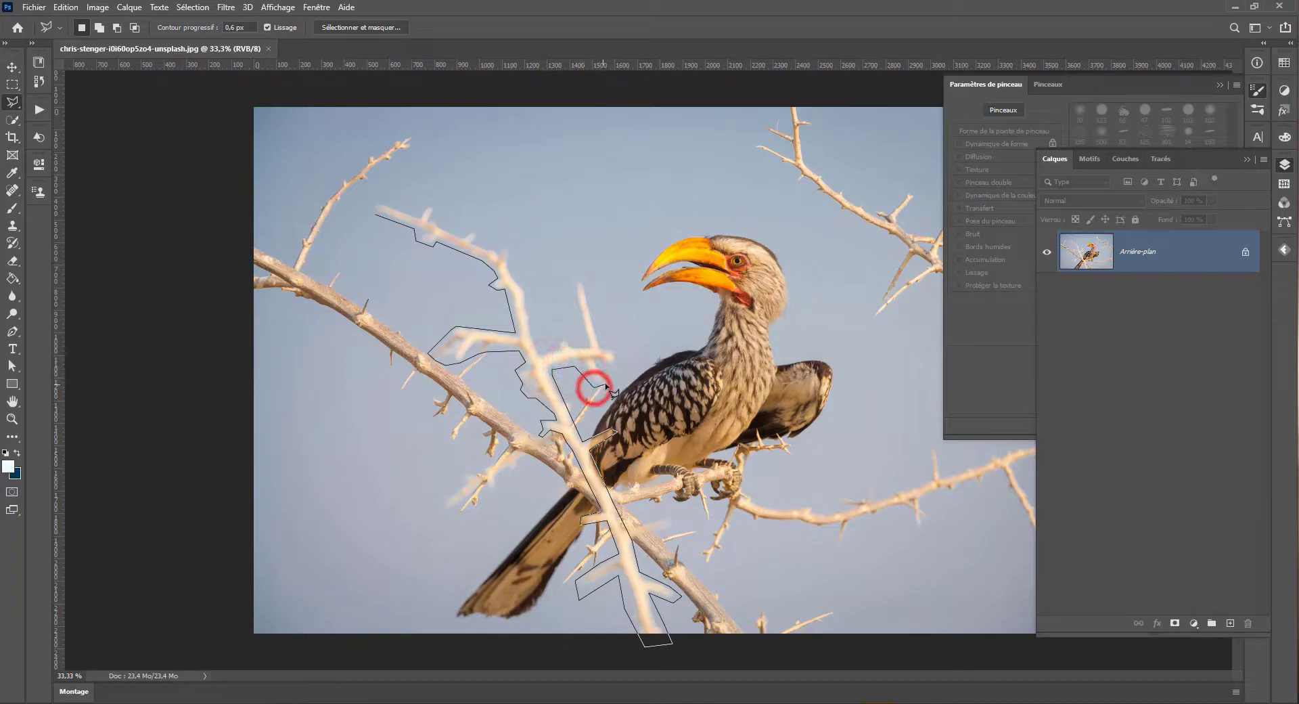
left_click(608, 376)
left_click(605, 346)
left_click(590, 272)
left_click(573, 274)
left_click(581, 336)
left_click(565, 338)
left_click(541, 347)
Trace the upper edge of the blurred branch around its thorns to the tip and close the polygonal selection
left_click(531, 313)
left_click(528, 296)
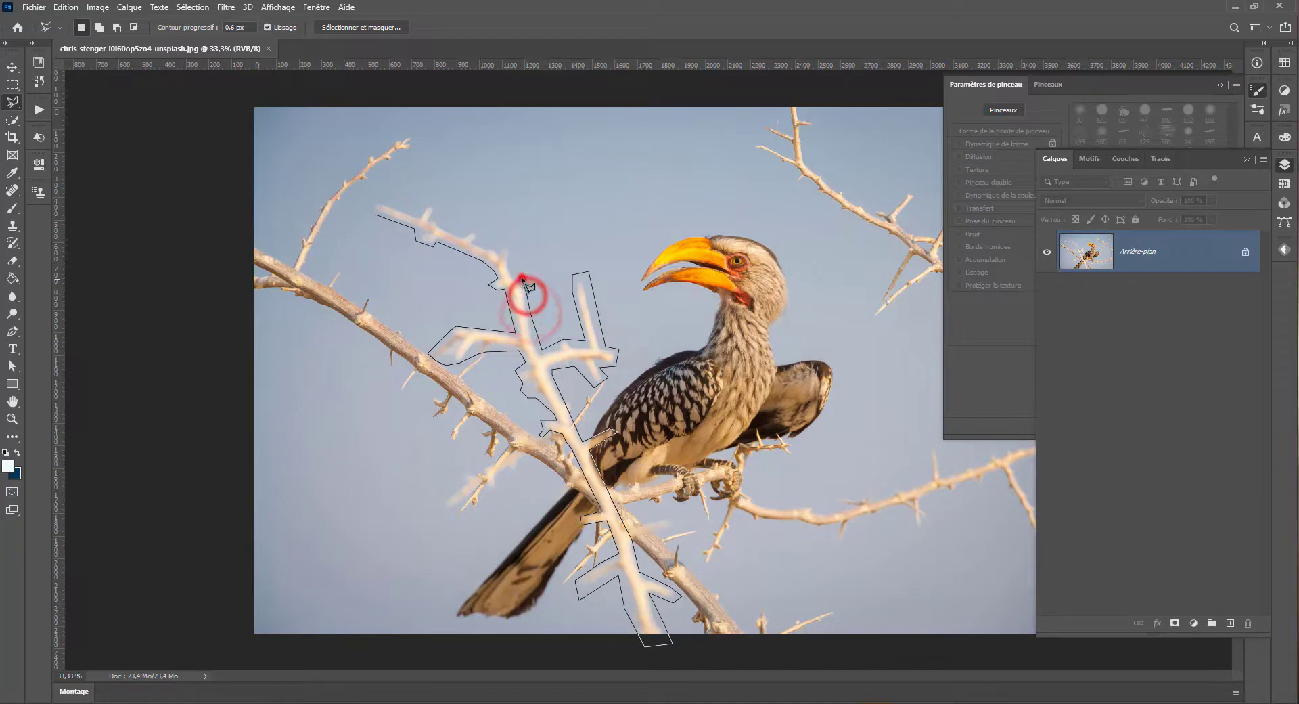
left_click(508, 250)
left_click(497, 243)
left_click(487, 246)
left_click(476, 245)
left_click(482, 235)
left_click(468, 232)
left_click(451, 229)
left_click(435, 220)
left_click(433, 216)
left_click(425, 205)
left_click(422, 215)
left_click(379, 201)
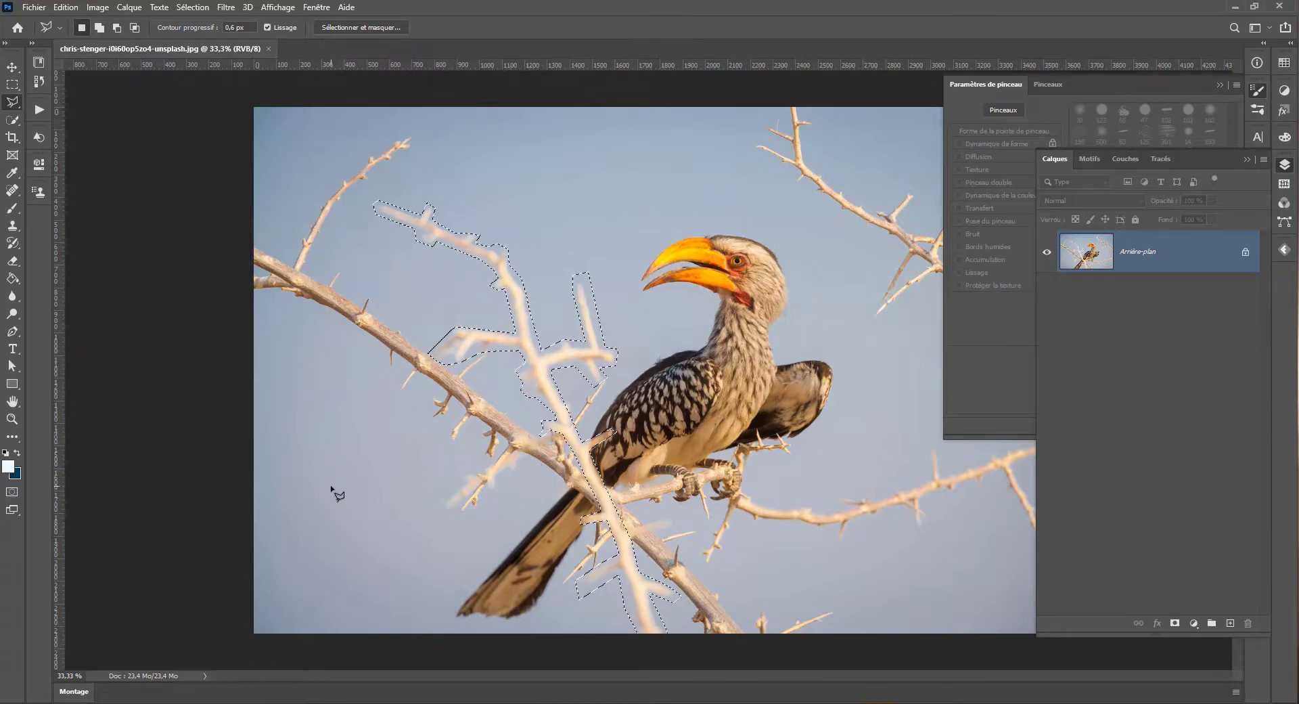
Start Content-Aware Fill on the selected blurred branch and inspect the preview around the bird at 33%
left_click(65, 8)
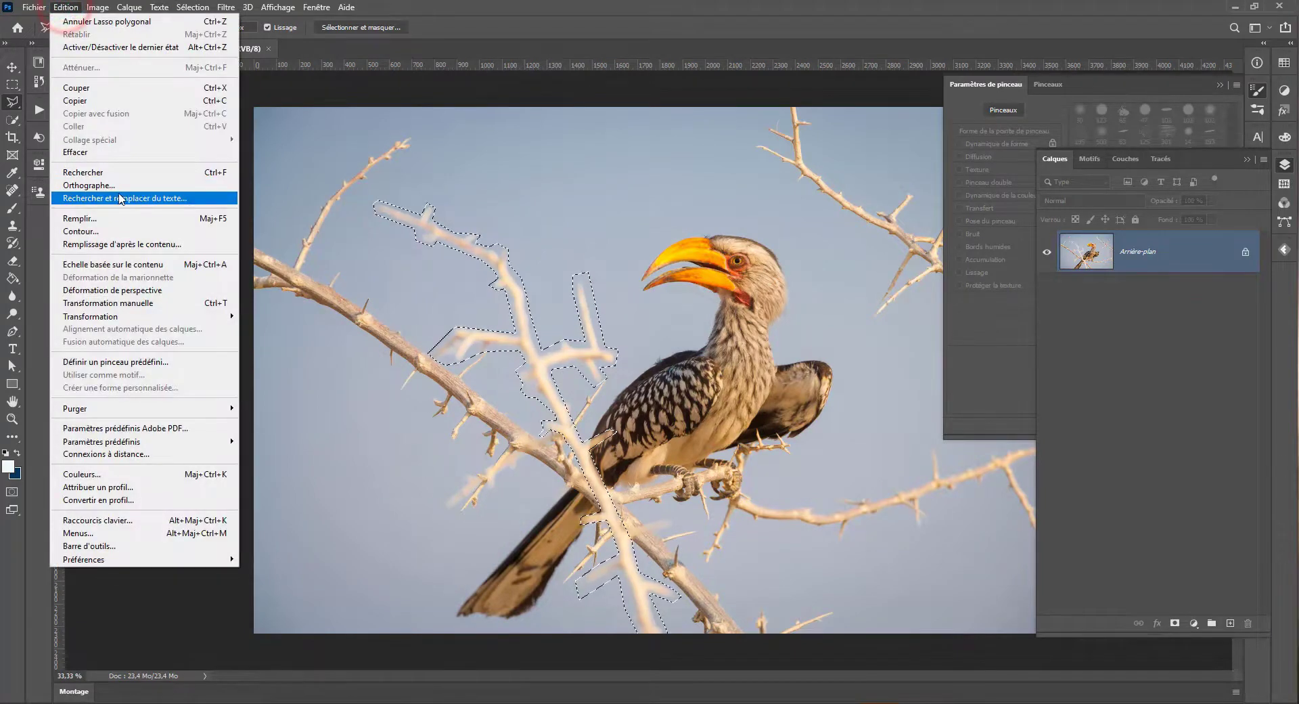
left_click(130, 244)
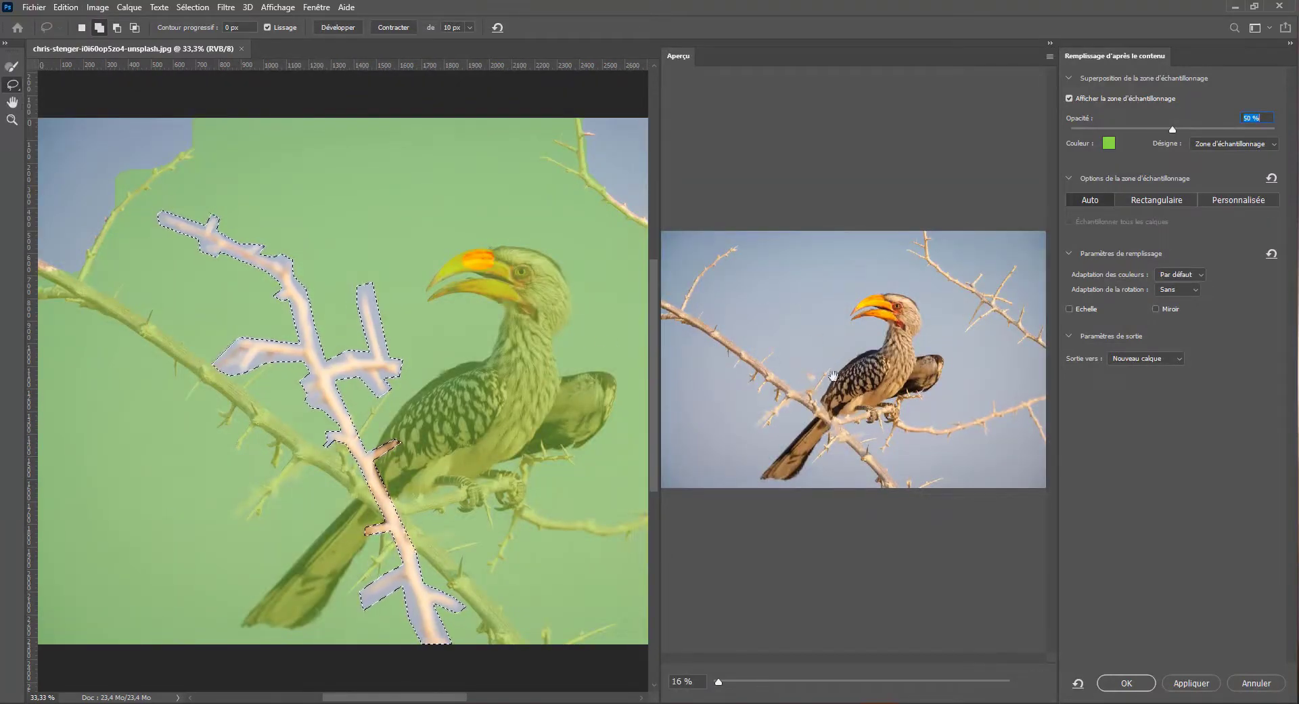
scroll(549, 536, "up", 1)
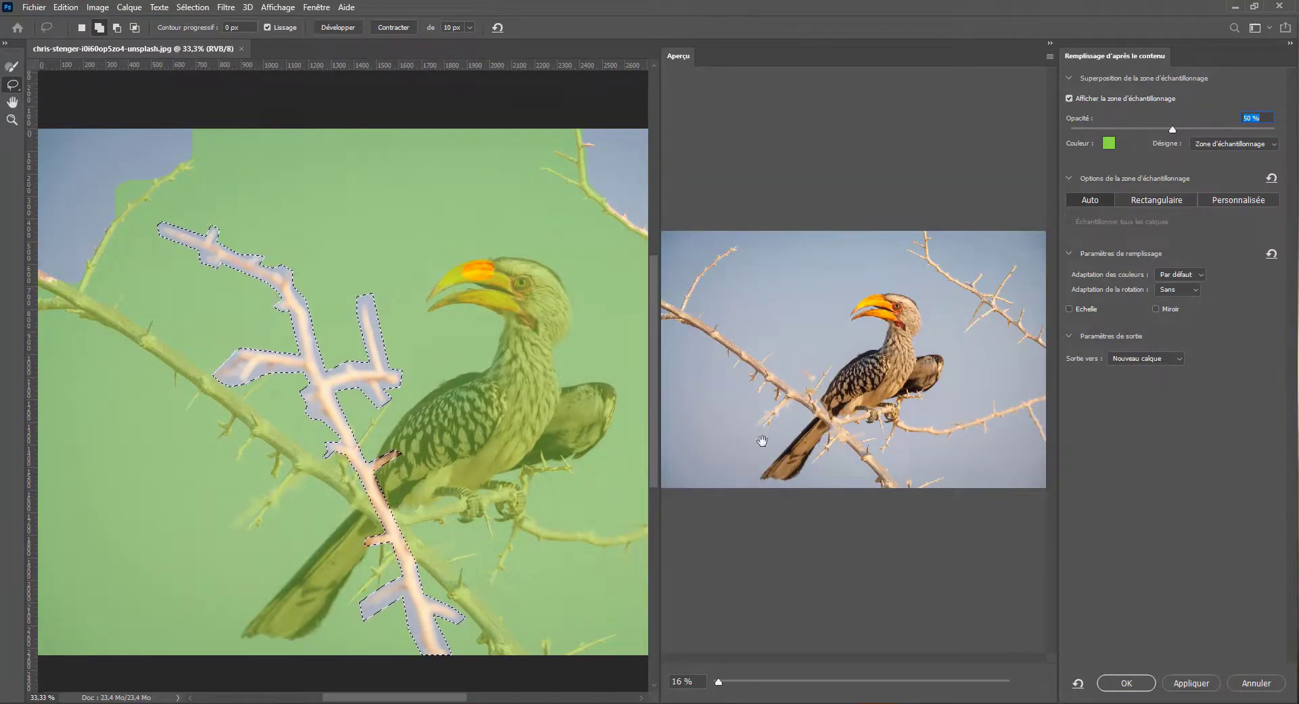
scroll(850, 444, "up", 2)
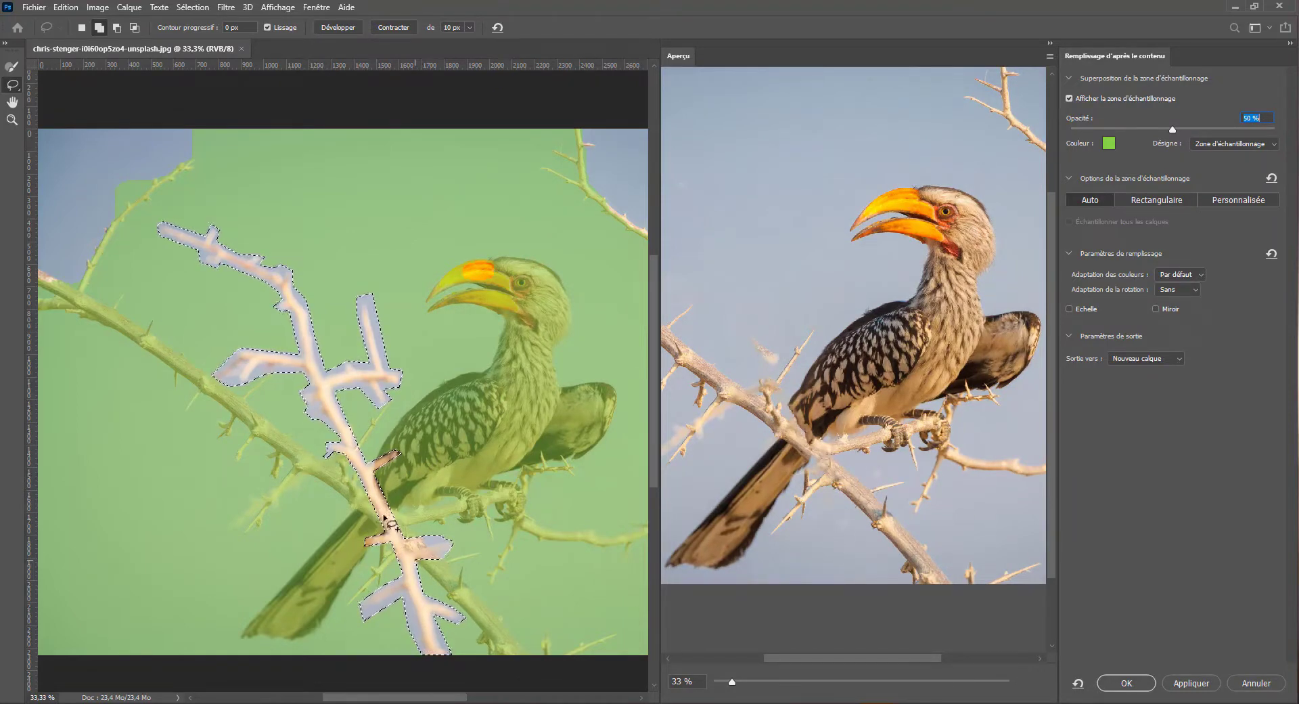
Expand the fill selection by 10 px and inspect the updated preview along the sharp branch and the bird
left_click(340, 28)
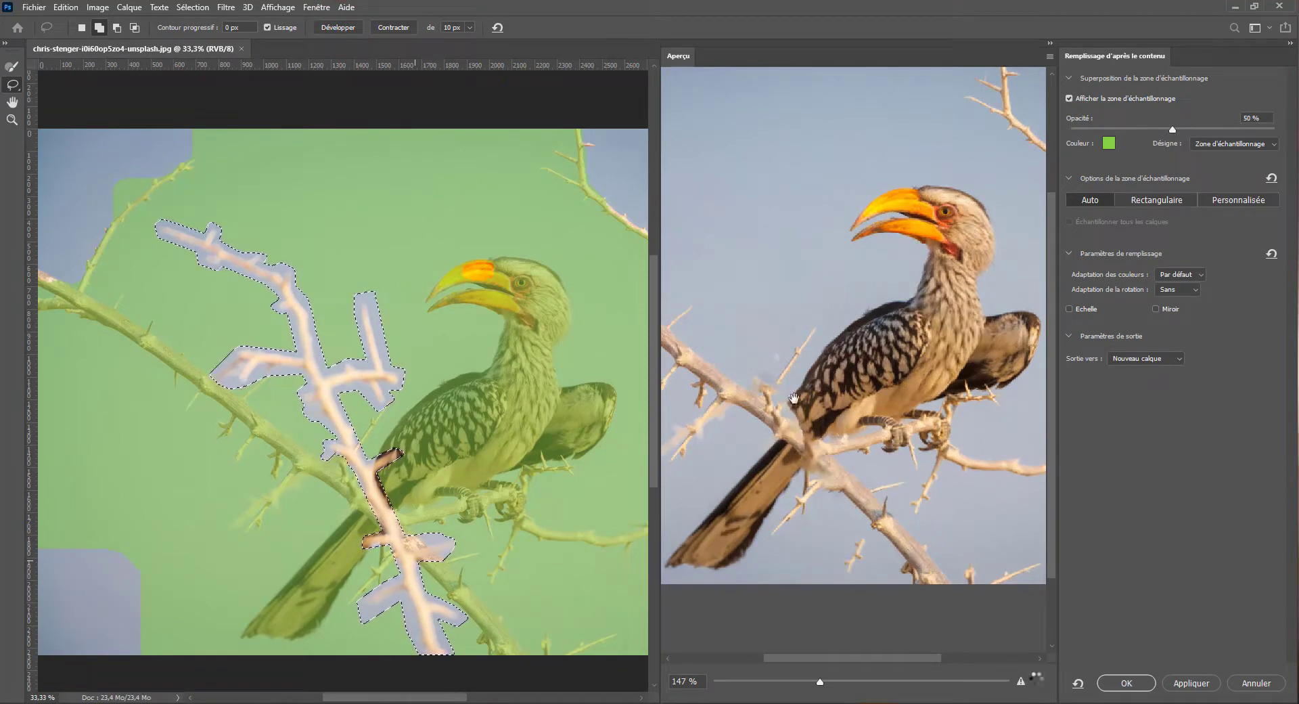
left_click_drag(746, 431, 845, 447)
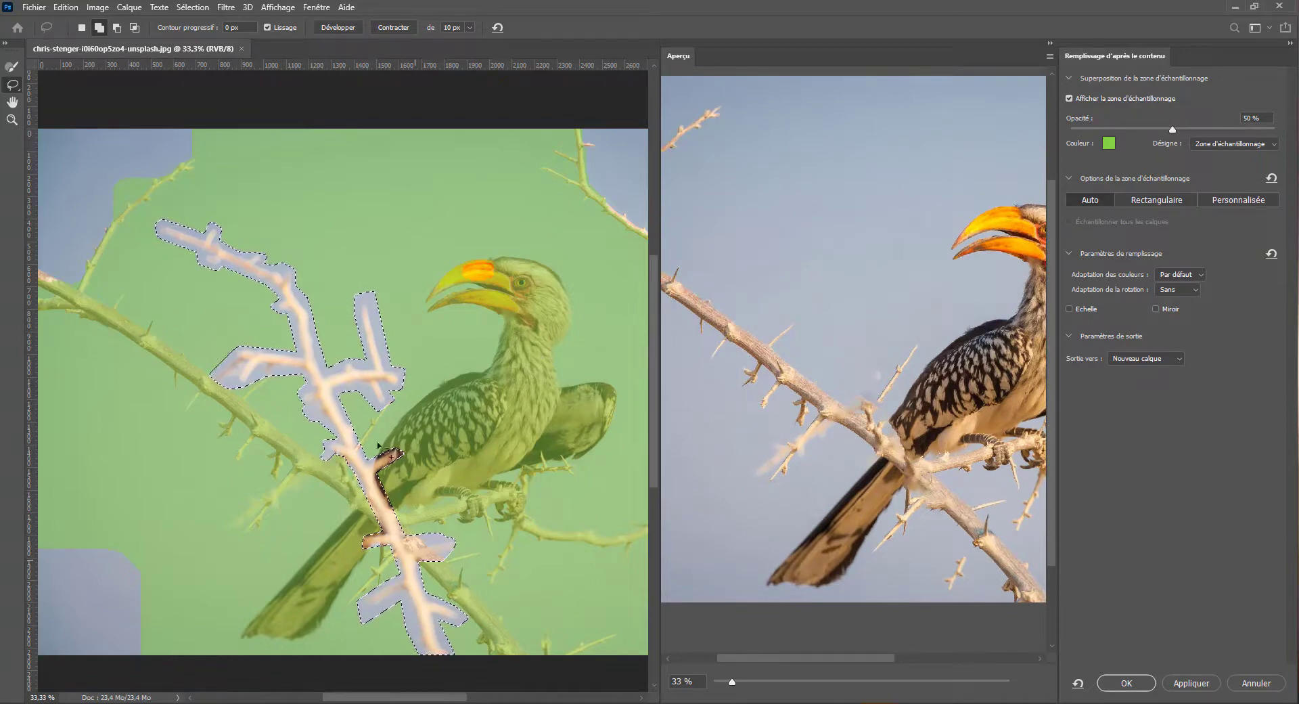
key("alt")
scroll(815, 417, "up", 5)
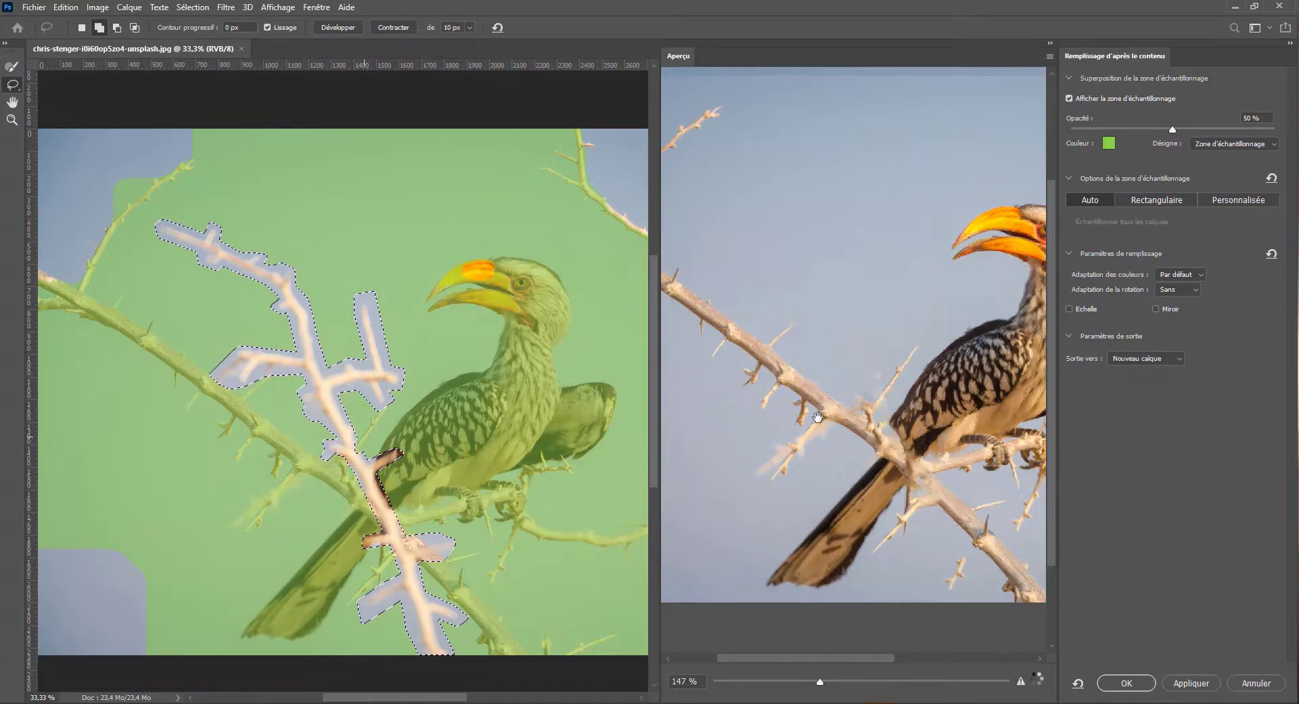
scroll(874, 423, "down", 5)
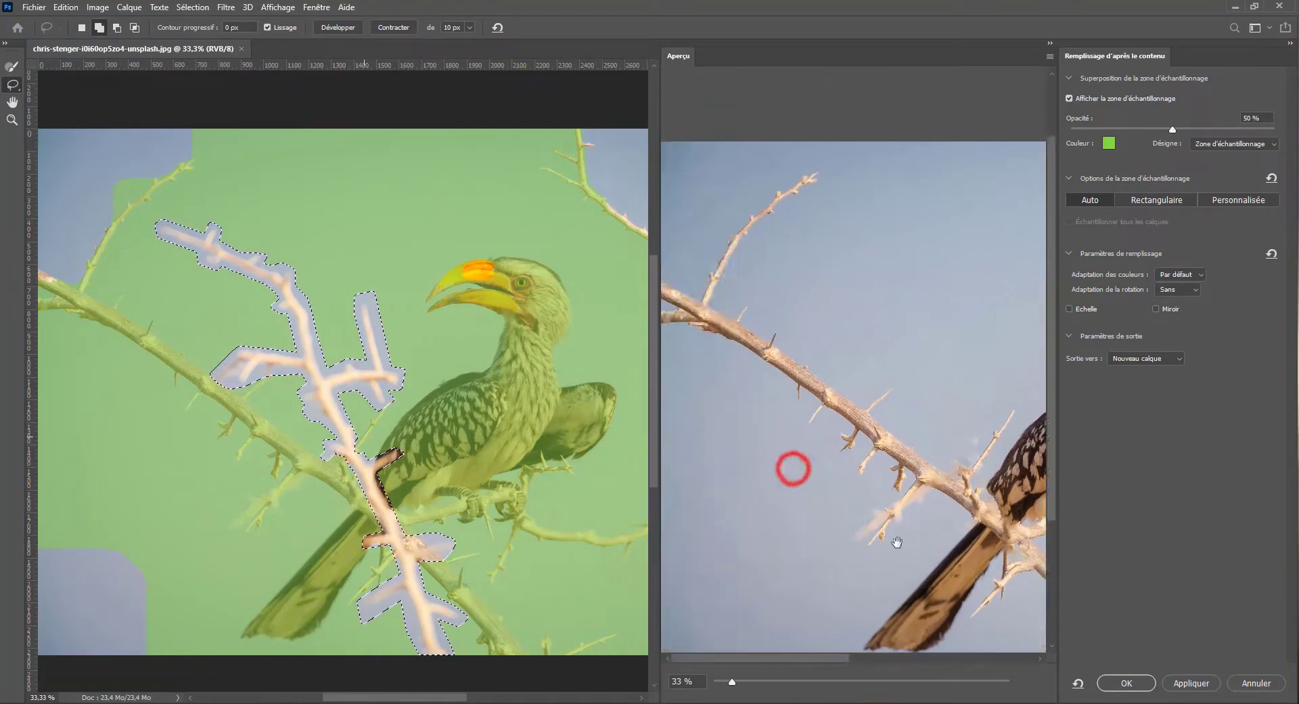
Exclude the small twigs beneath the bird and the tail's edge from the sampling area with a 100 px sampling brush
left_click_drag(817, 475, 721, 454)
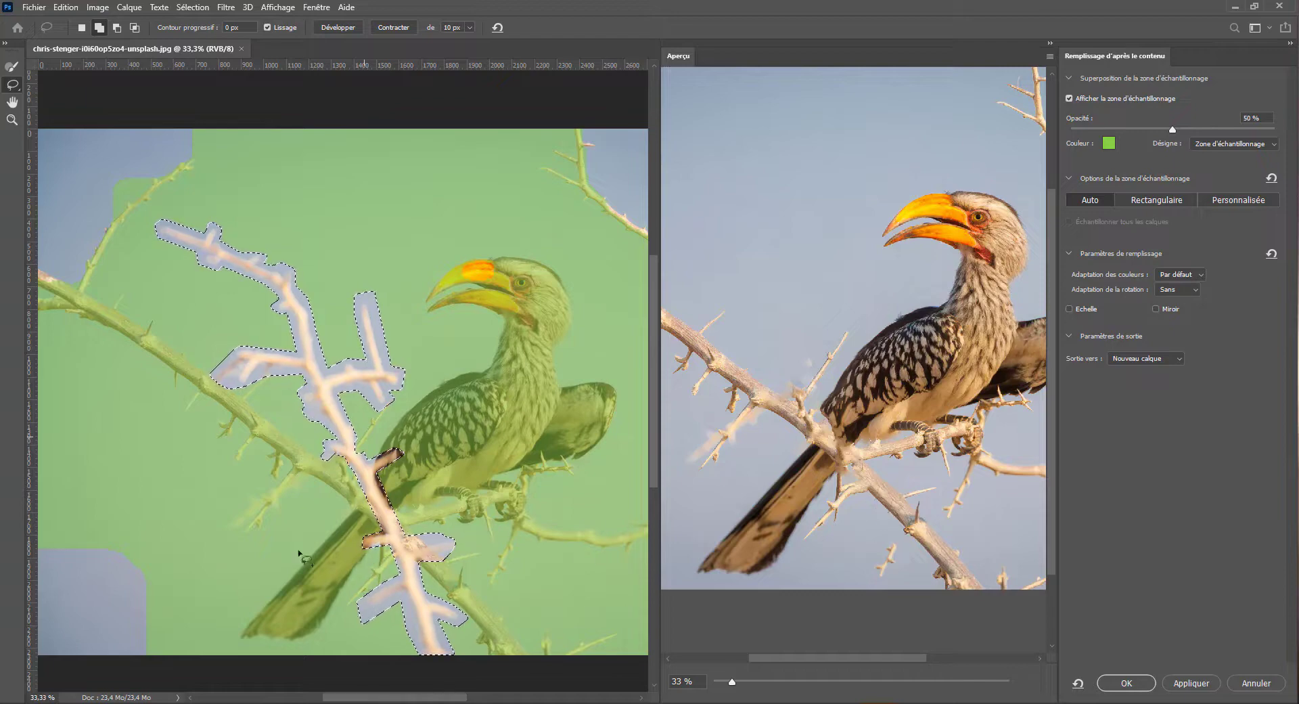
left_click(6, 68)
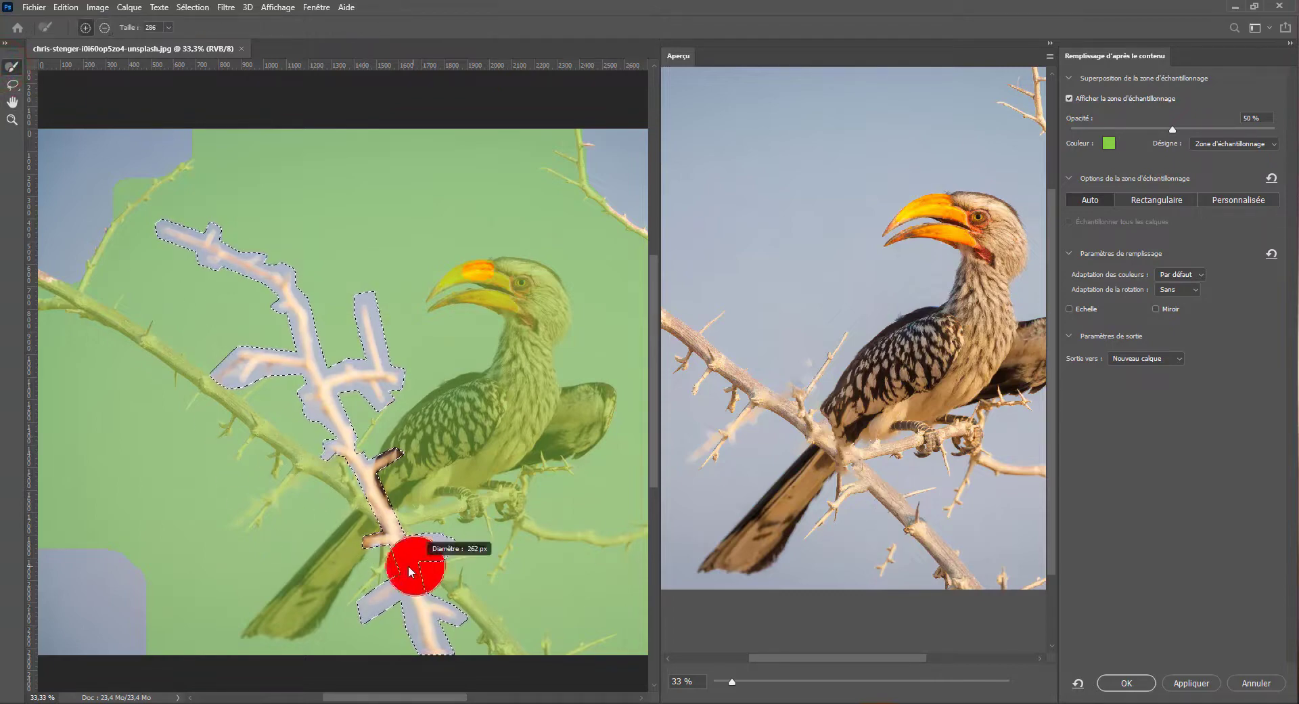
left_click_drag(396, 568, 392, 558)
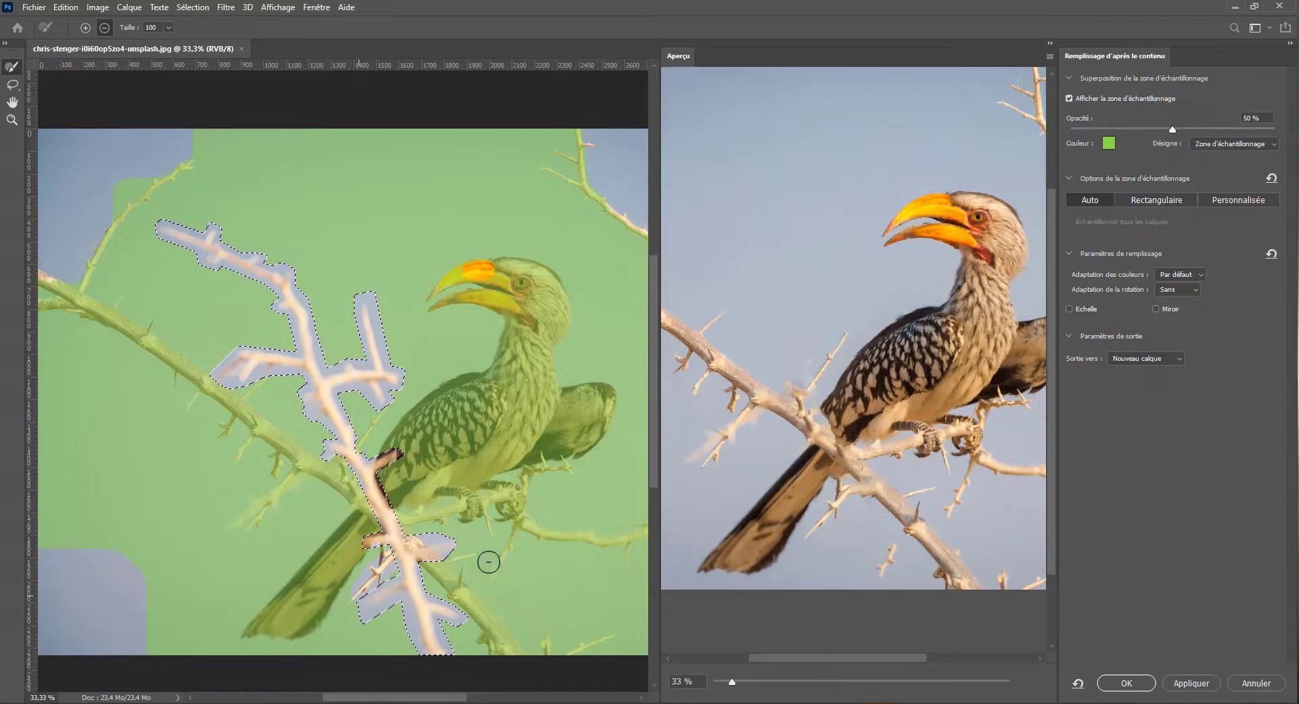
mouse_move(506, 547)
left_mouse_down()
mouse_move(506, 585)
mouse_move(499, 565)
left_mouse_up()
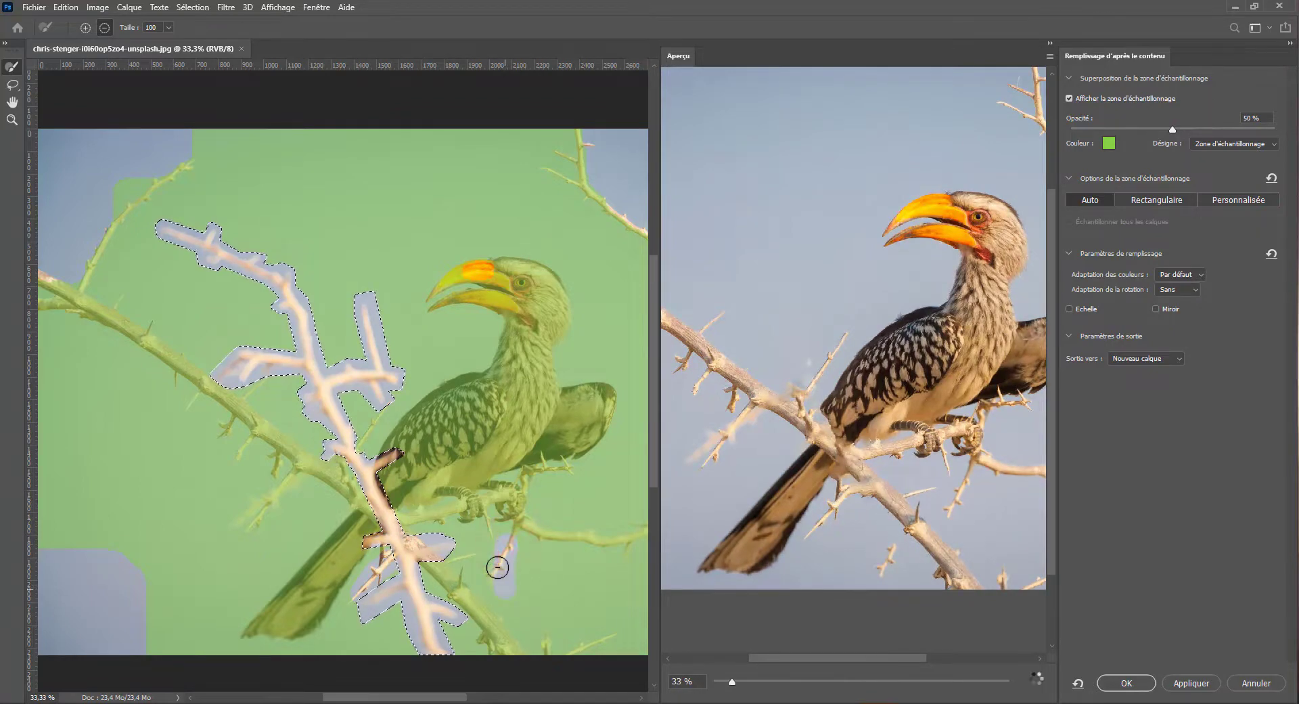
scroll(851, 512, "up", 5)
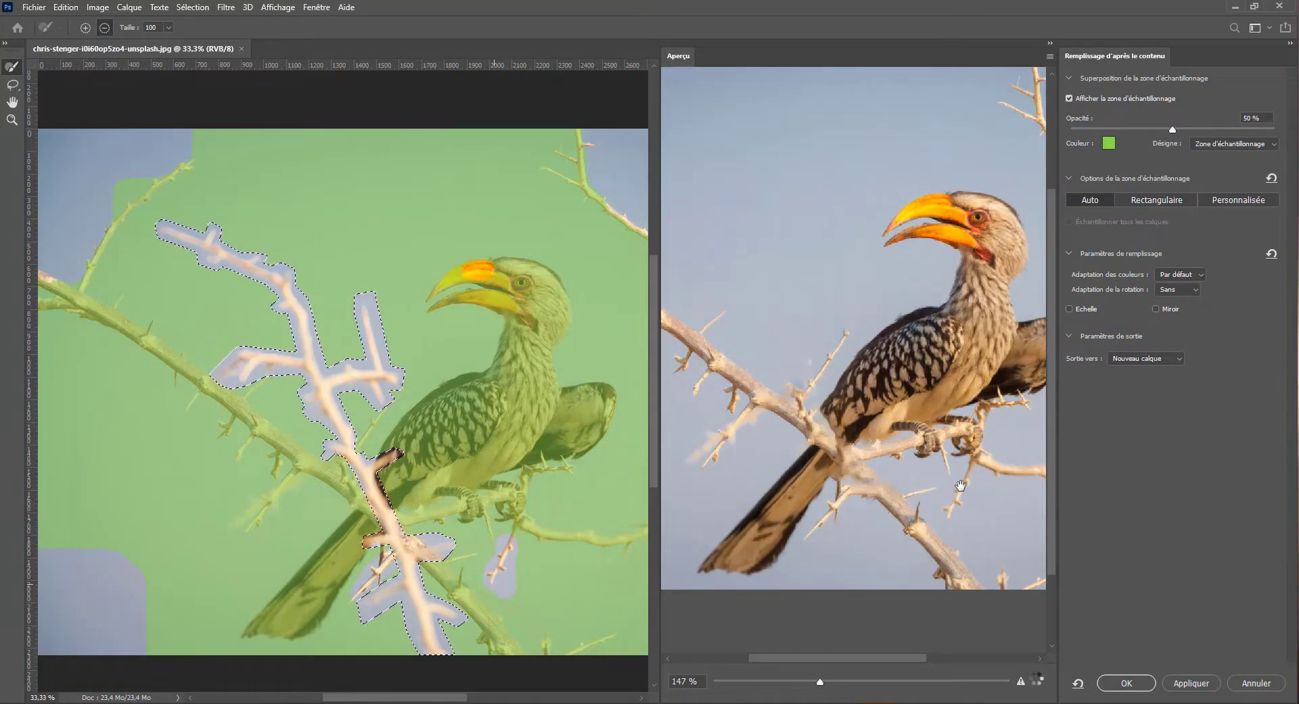
scroll(962, 496, "down", 5)
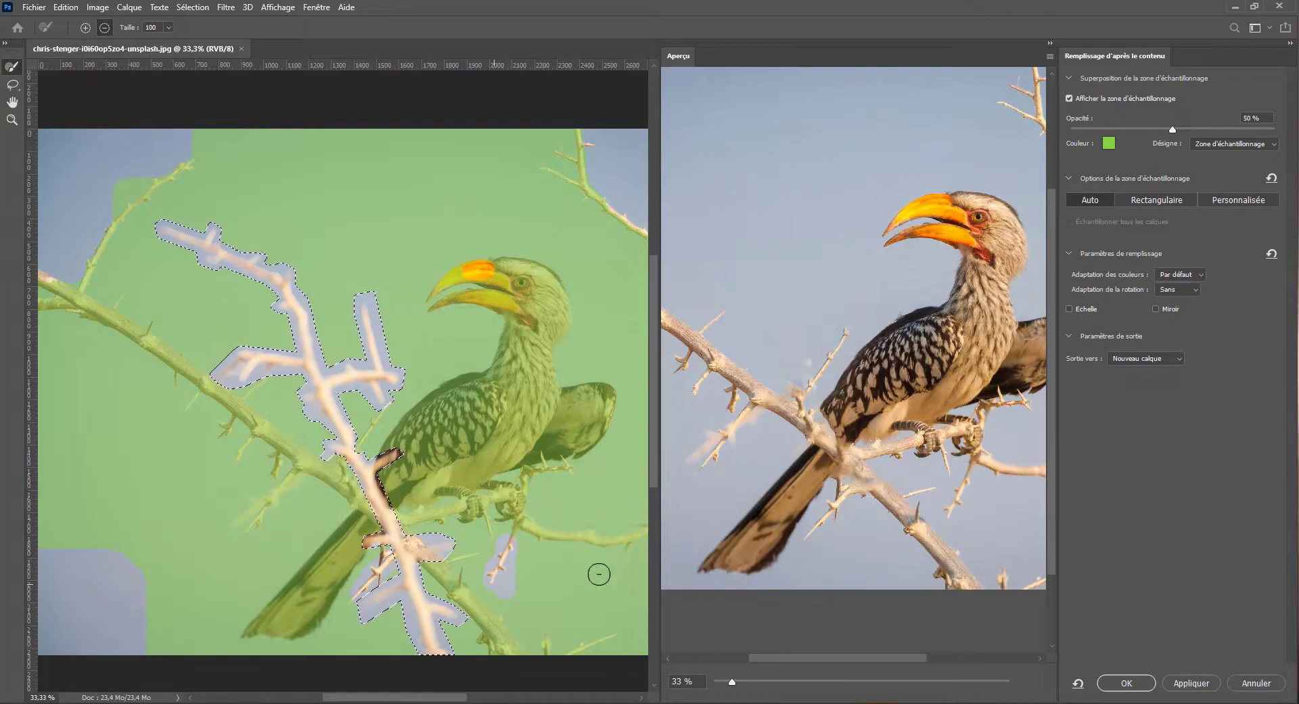
left_click_drag(566, 577, 515, 555)
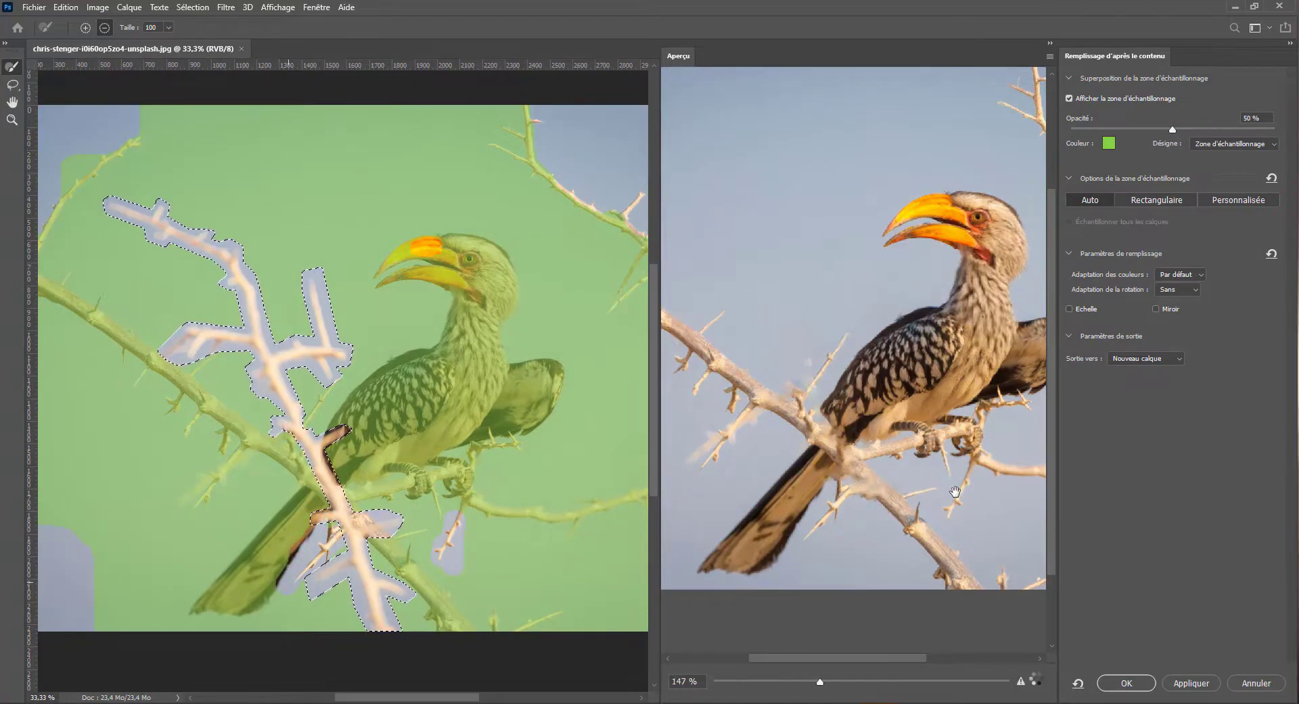
Exclude the blurred twig below the main branch from the sampling area with a 36 px sampling brush and check the preview
left_click_drag(750, 466, 762, 472)
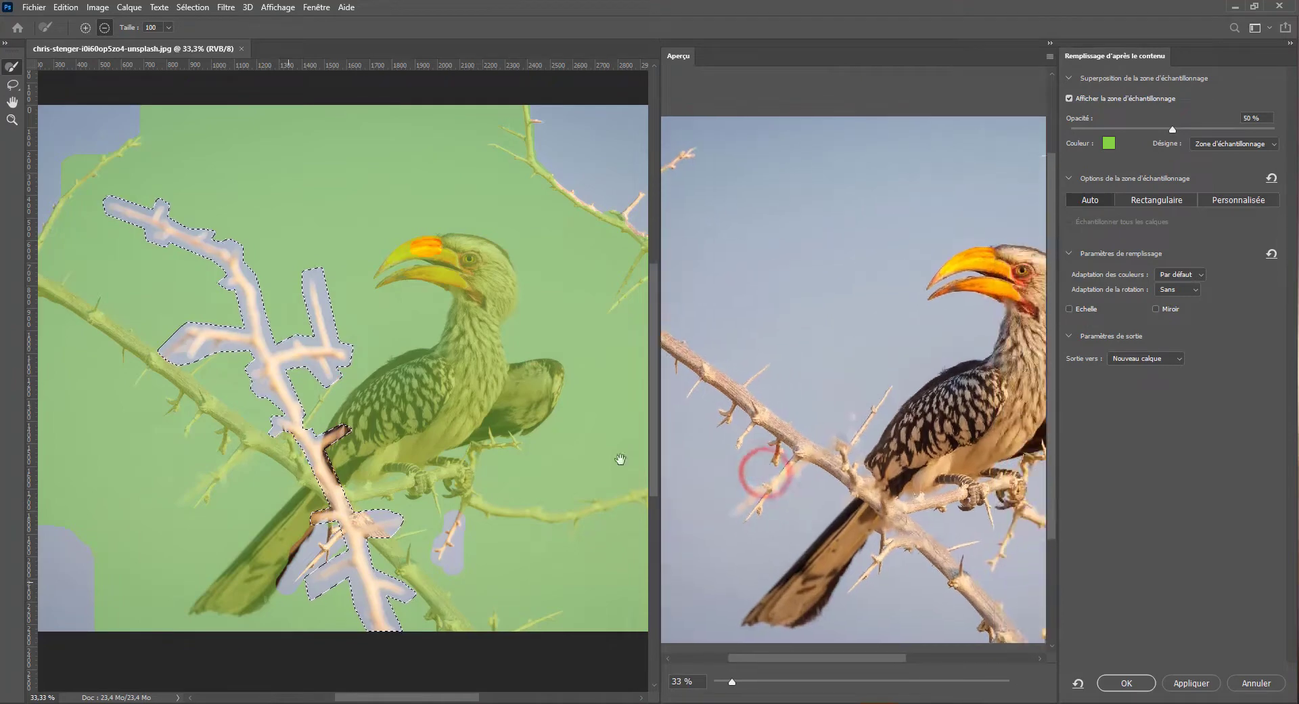
left_click_drag(328, 403, 316, 405)
key("alt")
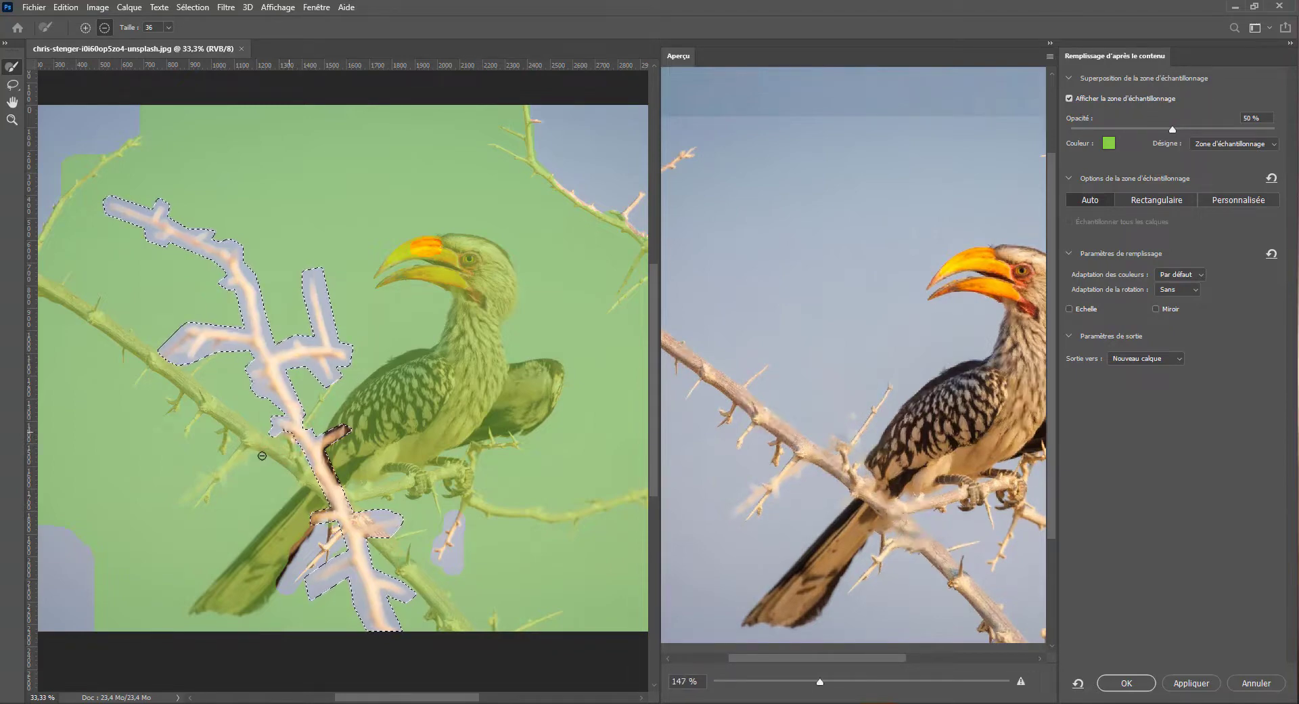
left_click_drag(213, 470, 185, 499)
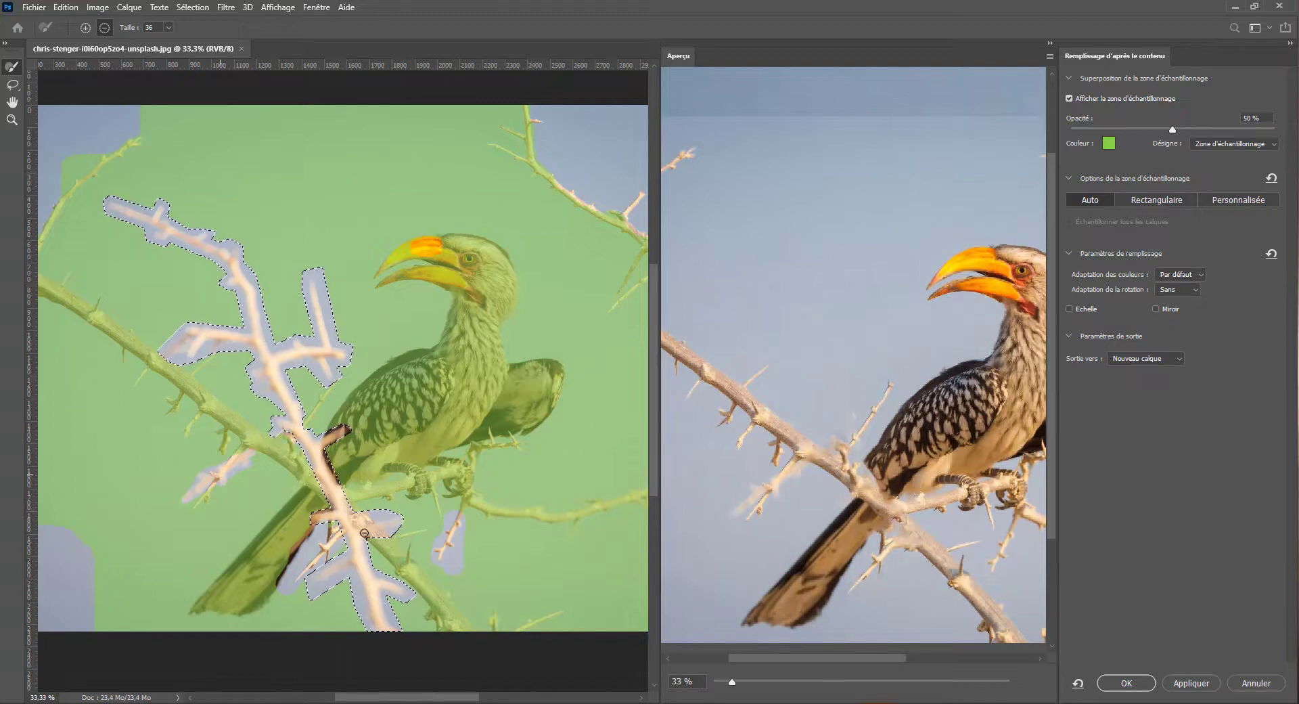
left_click_drag(374, 447, 433, 492)
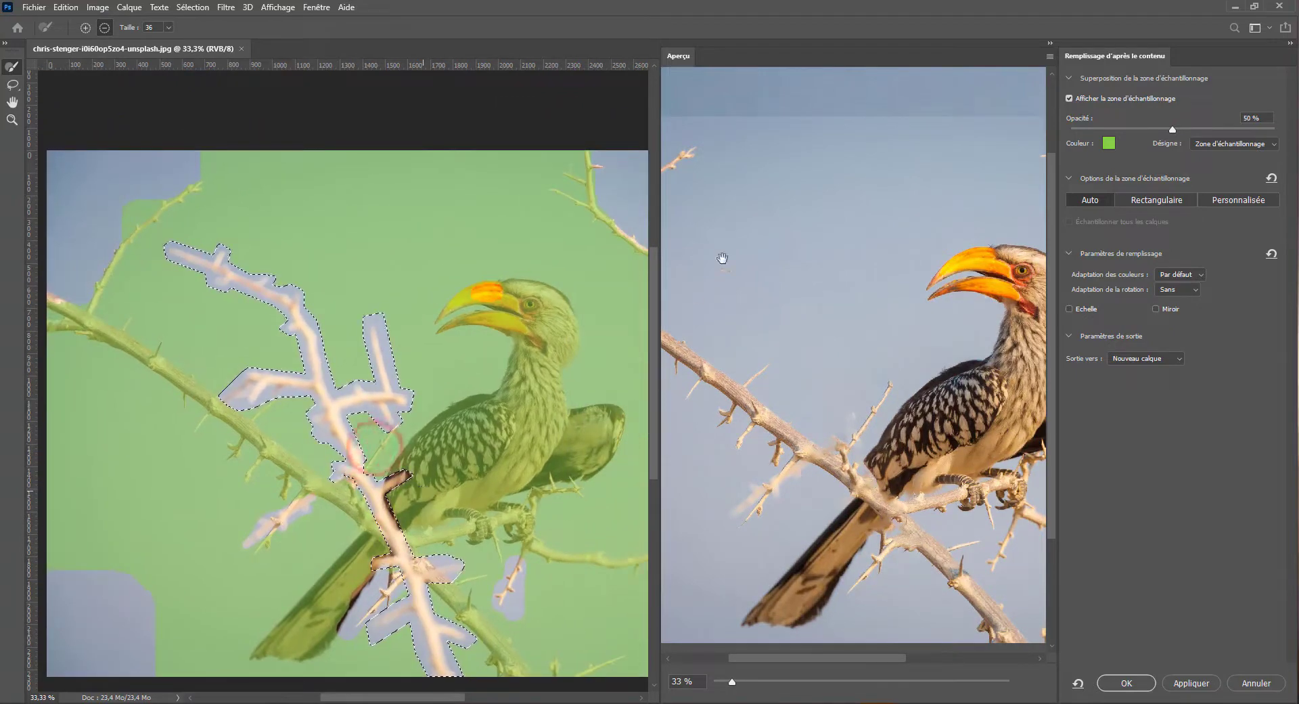
left_click_drag(839, 451, 715, 447)
Apply the fill to a new layer, deselect, and compare the photo with and without it
left_click(1126, 682)
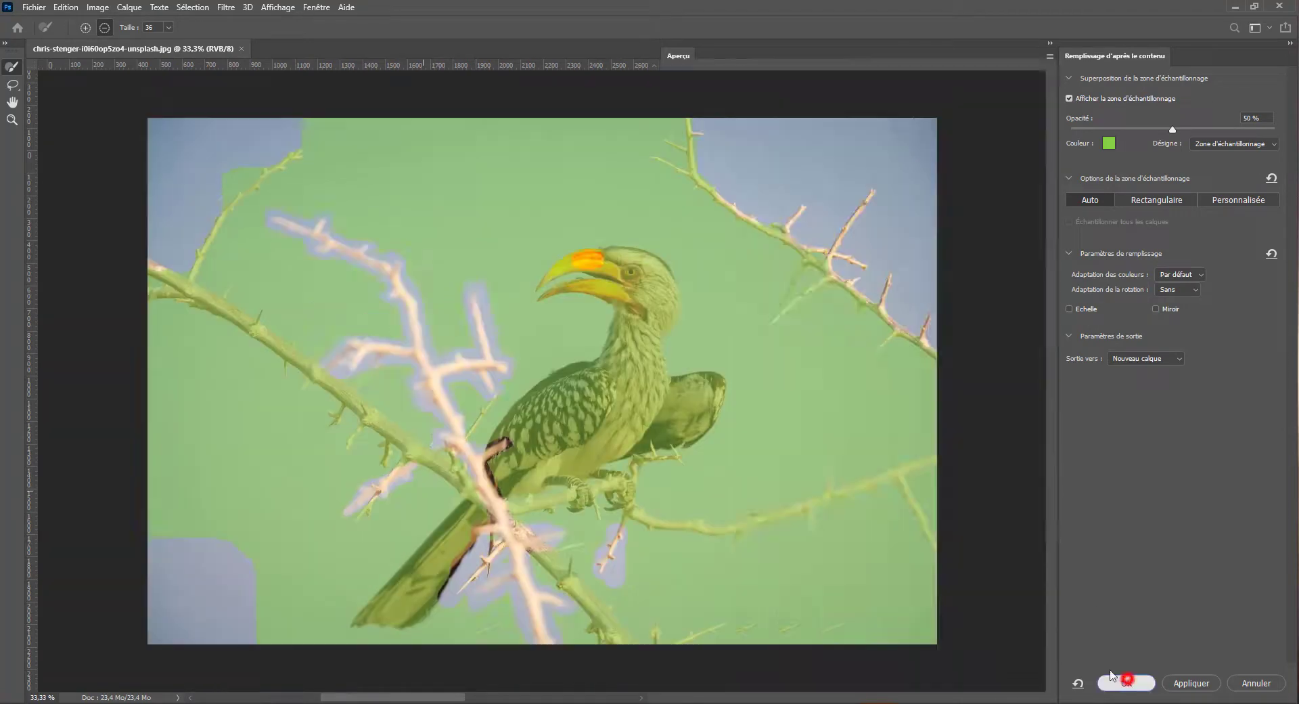
key("ctrl+d")
left_click(1047, 252)
left_click(1046, 252)
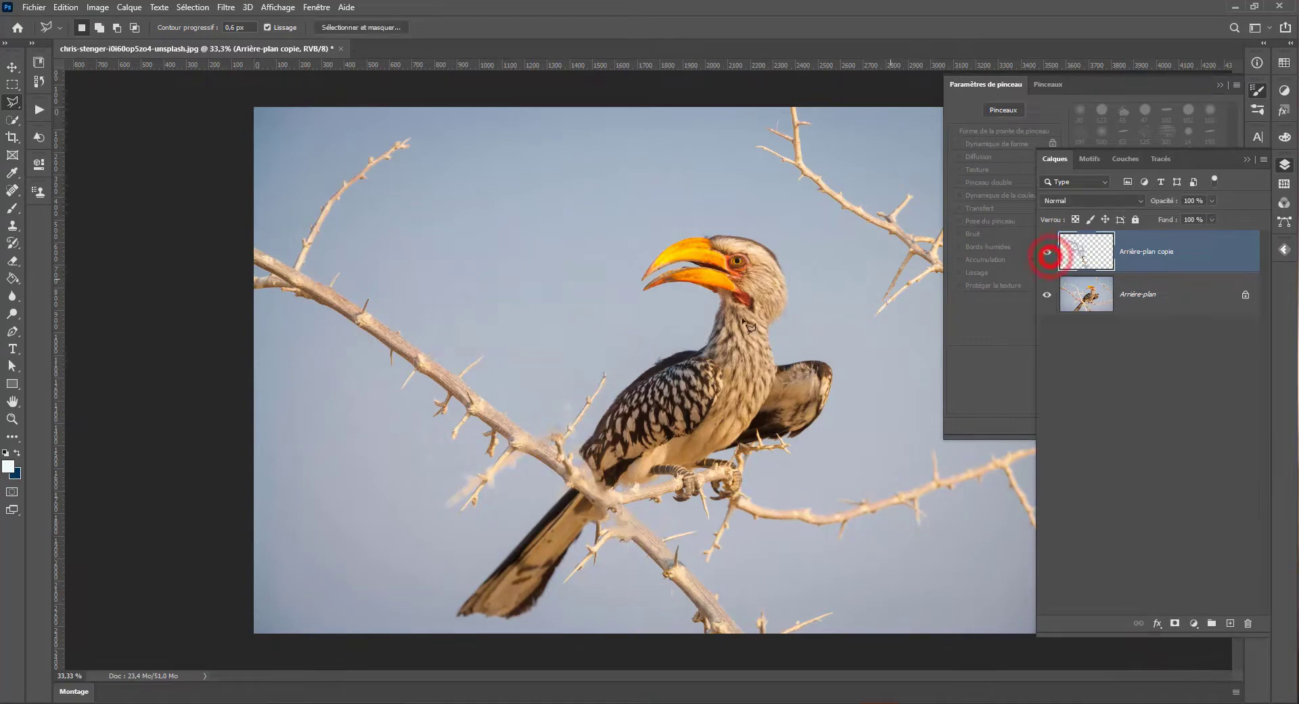
Clone clean sky over the faint residue beside the long twig near the bird's wing, sampling all layers with a 38 px Clone Stamp
scroll(578, 493, "up", 2)
scroll(578, 493, "up", 2)
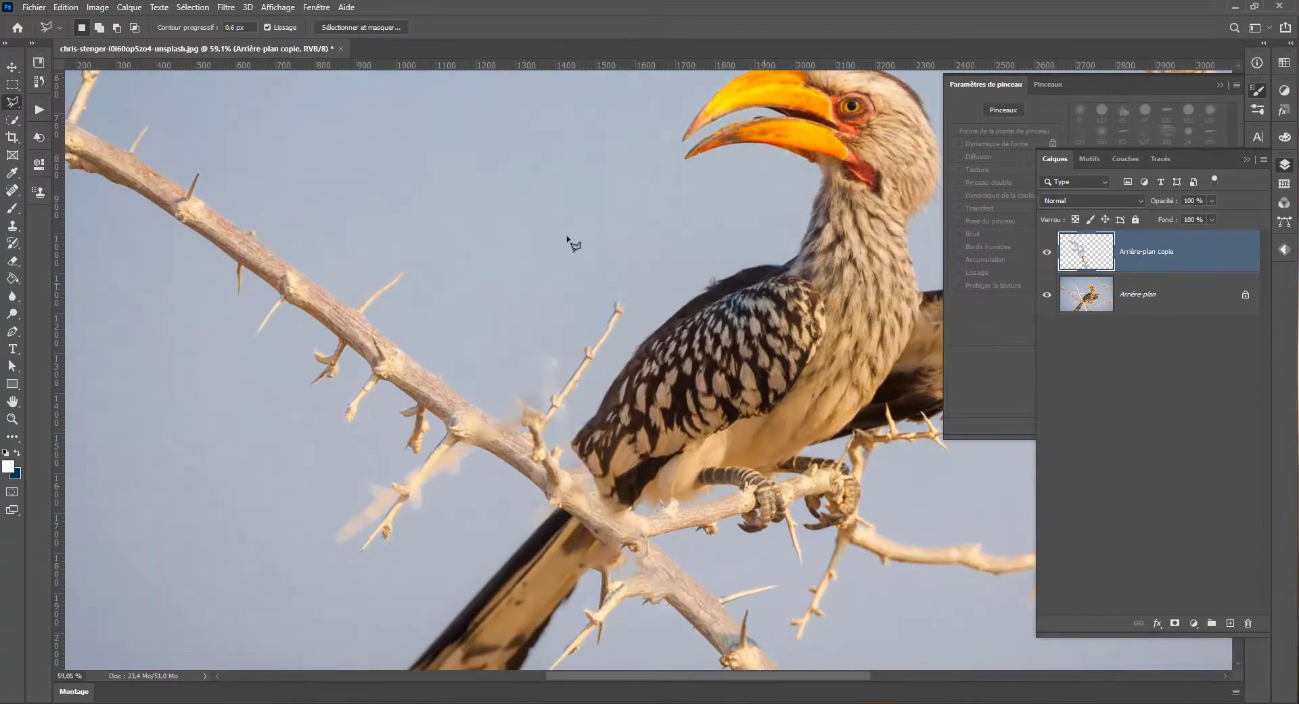
left_click(13, 226)
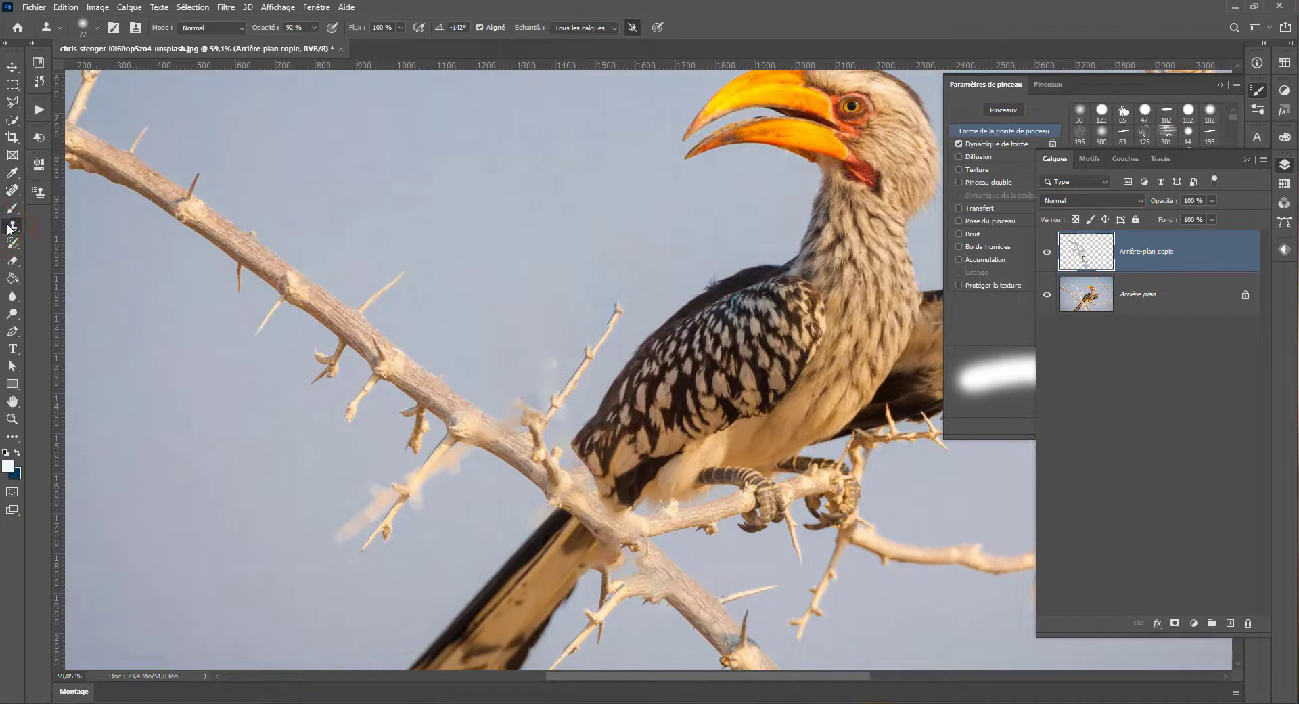
left_click(577, 30)
left_click(578, 31)
left_click(536, 323, "alt")
left_click_drag(550, 360, 515, 398)
right_click(522, 348, "alt")
left_click(539, 381)
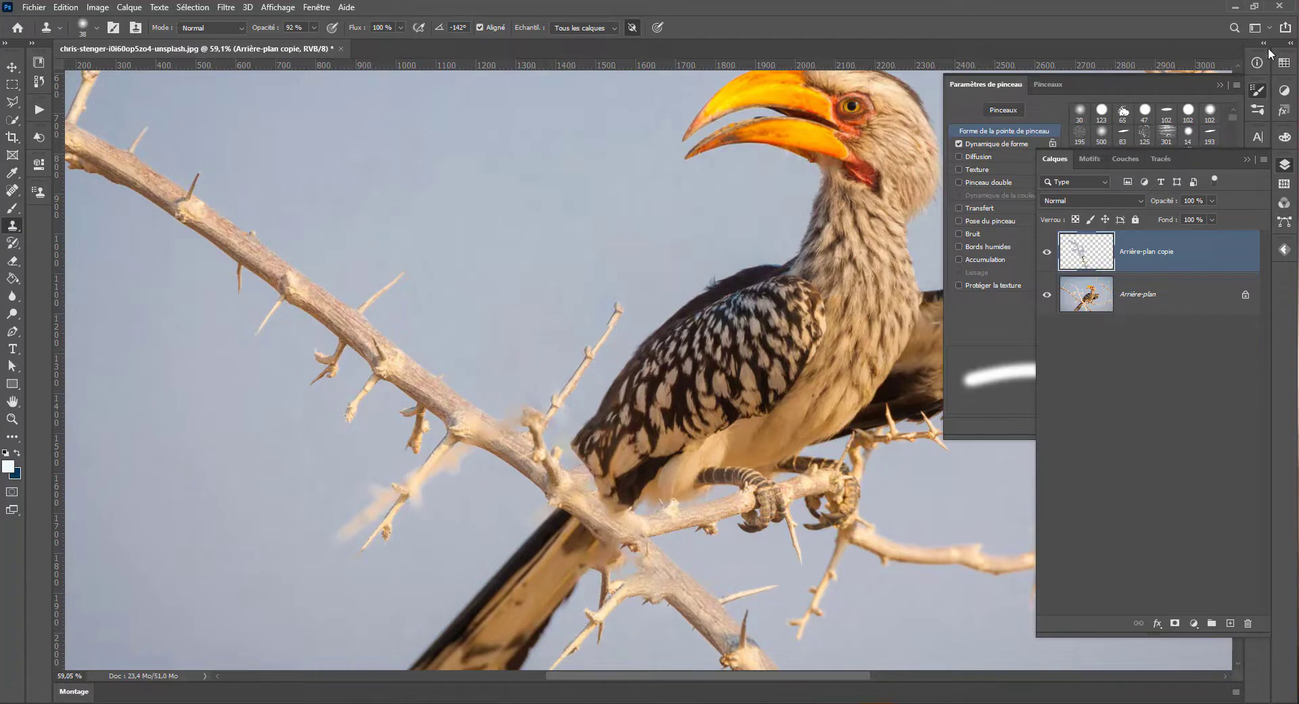
left_click(1257, 93)
left_click(506, 406)
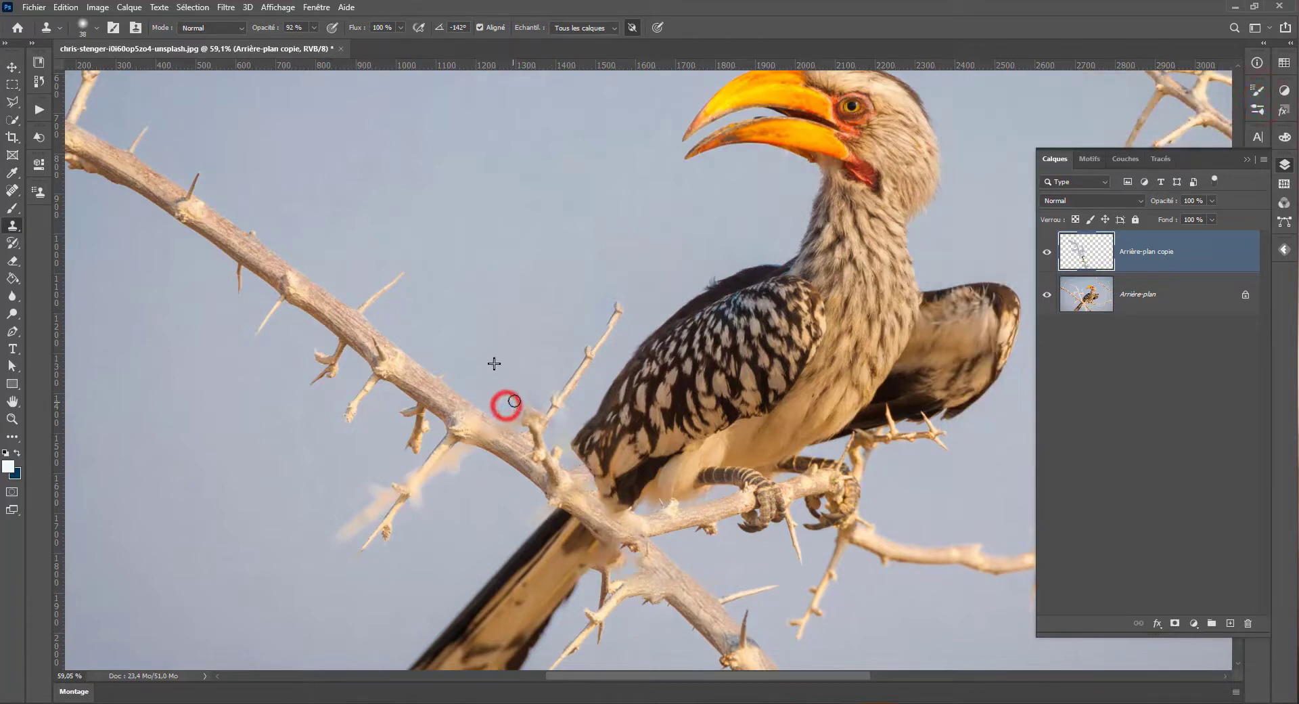
Retouch the smudged lower edge of the bird's wing above the branch with a 92 px Clone Stamp
left_click(571, 427, "alt")
left_click(596, 515, "alt")
left_click(601, 441, "alt")
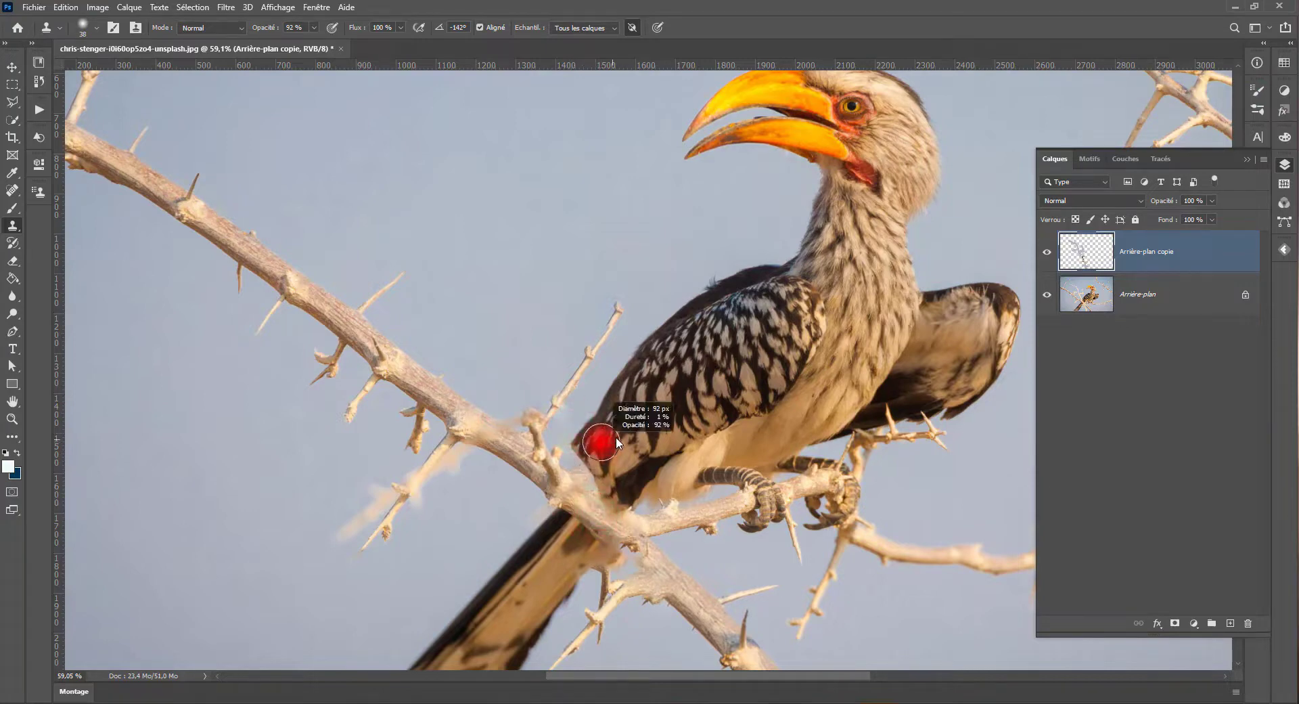
mouse_move(582, 455)
left_mouse_down()
mouse_move(614, 486)
mouse_move(586, 456)
mouse_move(618, 456)
left_mouse_up()
Retouch the damaged tail edge just below the main branch with a 55 px Clone Stamp
scroll(450, 529, "down", 7)
scroll(450, 529, "down", 1)
scroll(460, 530, "up", 8)
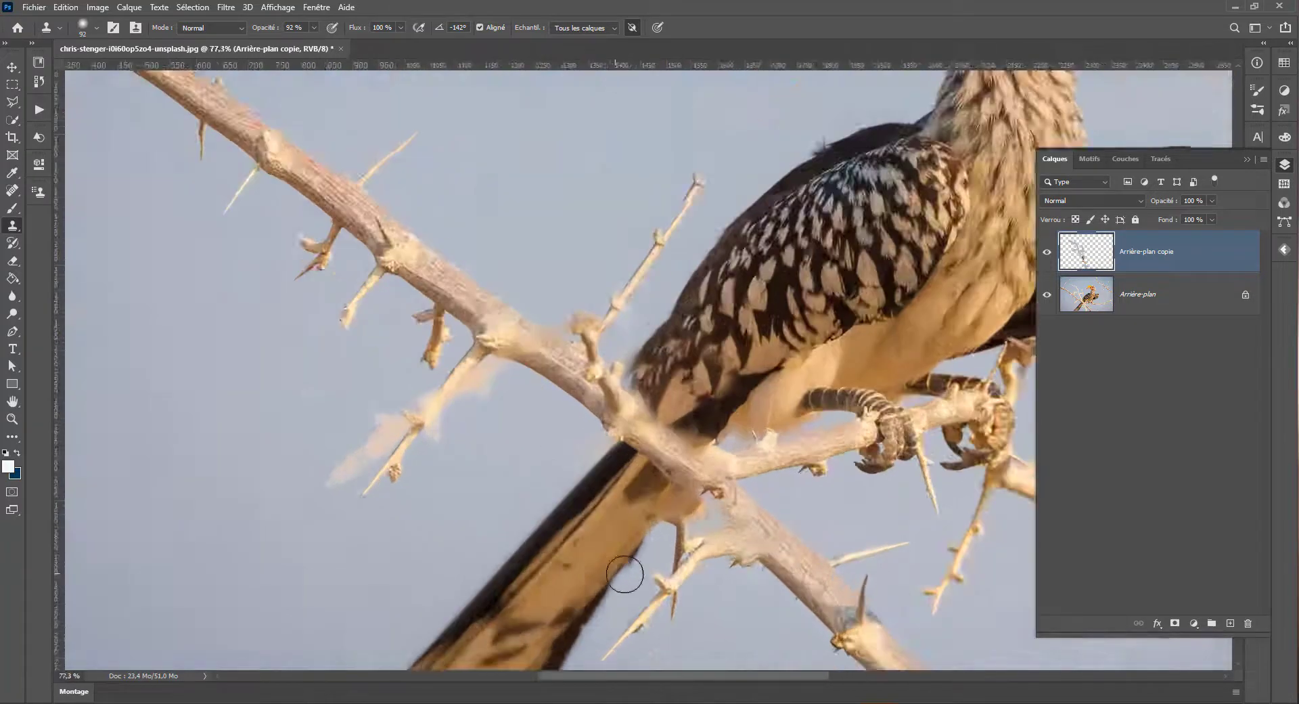
scroll(624, 573, "up", 3)
mouse_move(626, 465)
left_mouse_down()
mouse_move(585, 479)
mouse_move(609, 517)
mouse_move(520, 449)
mouse_move(596, 509)
left_mouse_up()
left_click(619, 516, "alt")
left_click(644, 545, "alt")
left_click(595, 522)
Compare the photo with and without the retouched fill layer, including a close view of the branch junction
scroll(594, 522, "down", 5)
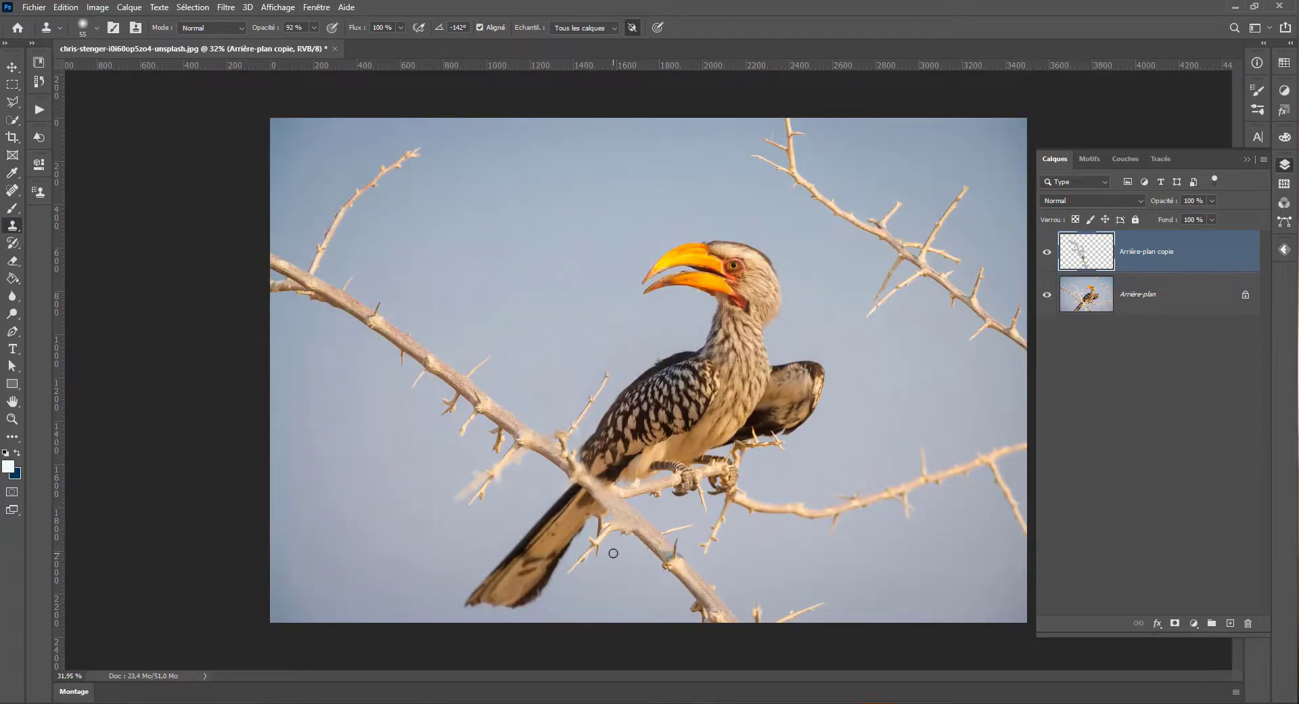
left_click(1047, 252)
left_click(1047, 253)
left_click(1048, 253)
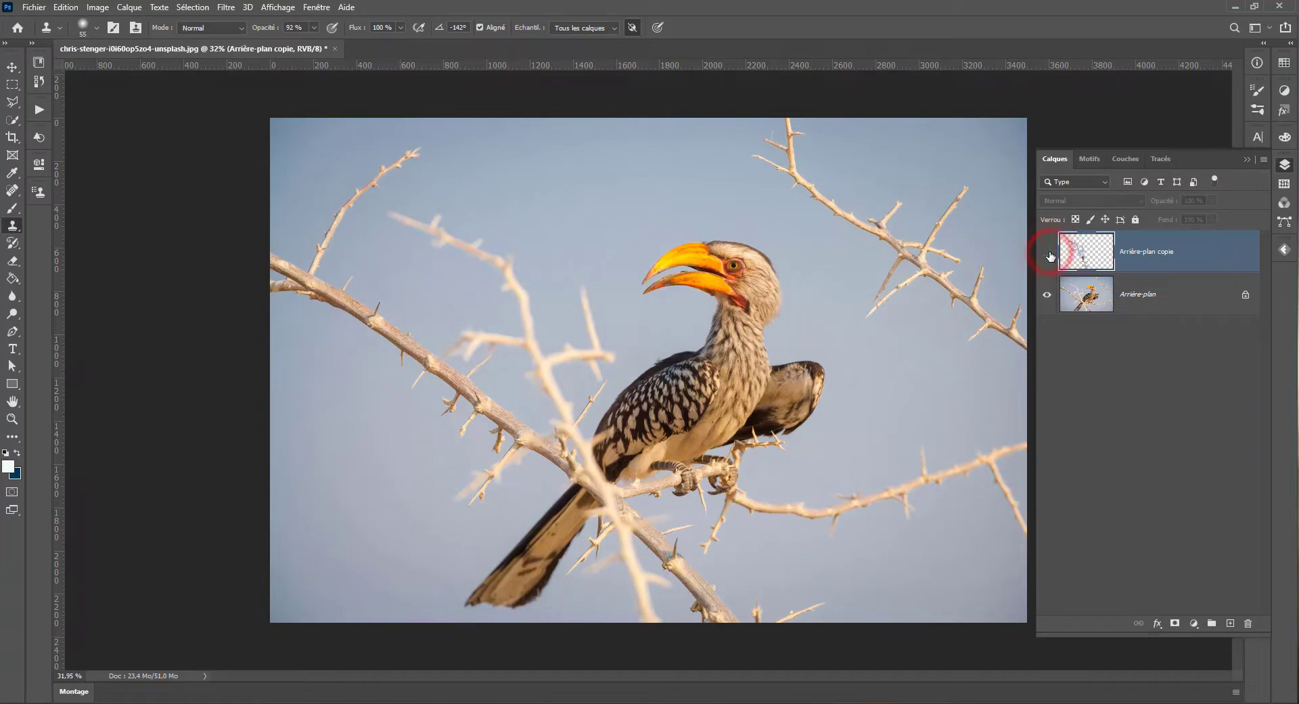
scroll(688, 479, "up", 5)
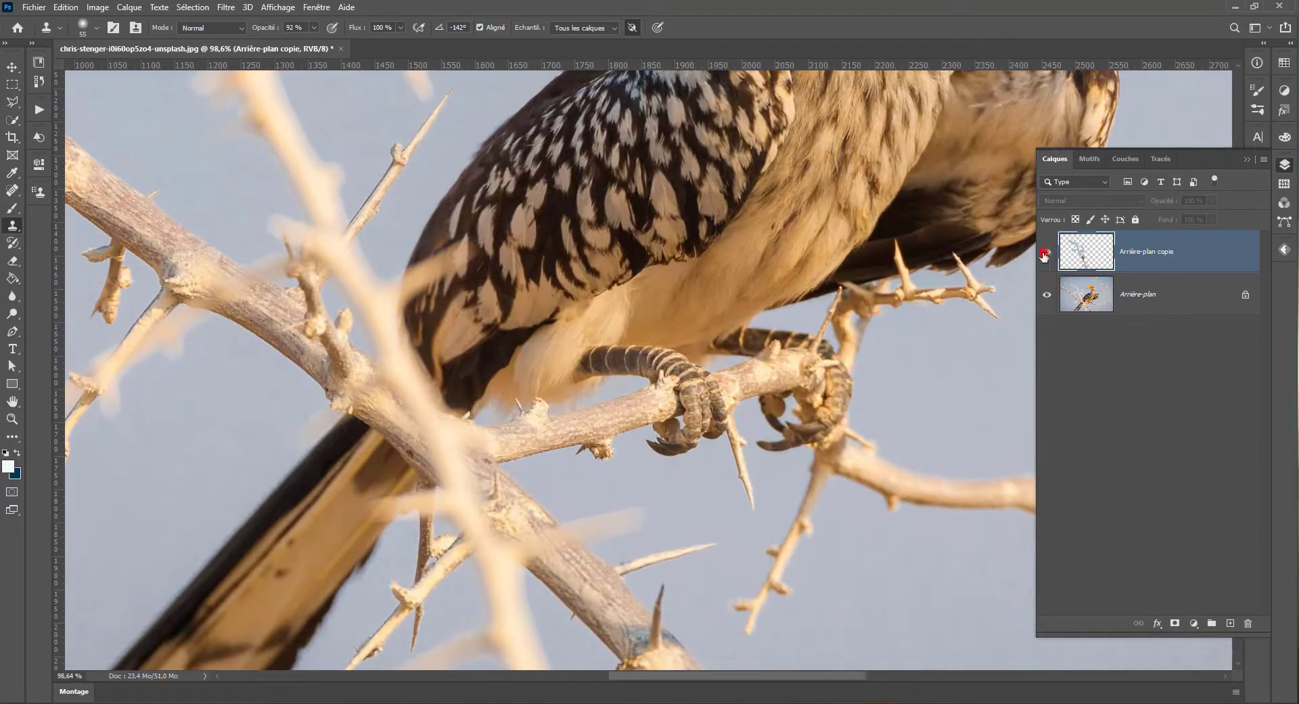
left_click(1046, 252)
Lower the fill layer's opacity to 43% and add a layer mask to it
left_click(1211, 200)
left_click(1177, 217)
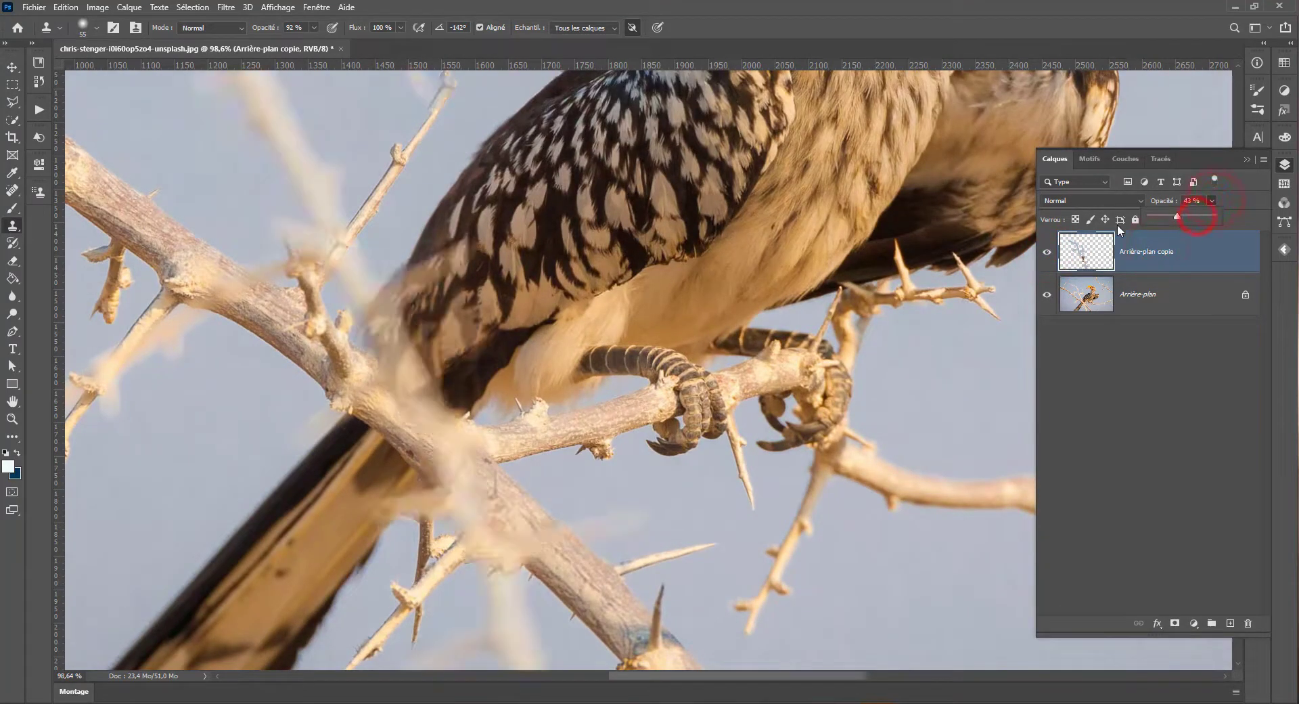
left_click(1175, 622)
Paint on the mask over the main branch below the junction with a soft round 84 px brush
left_click(12, 208)
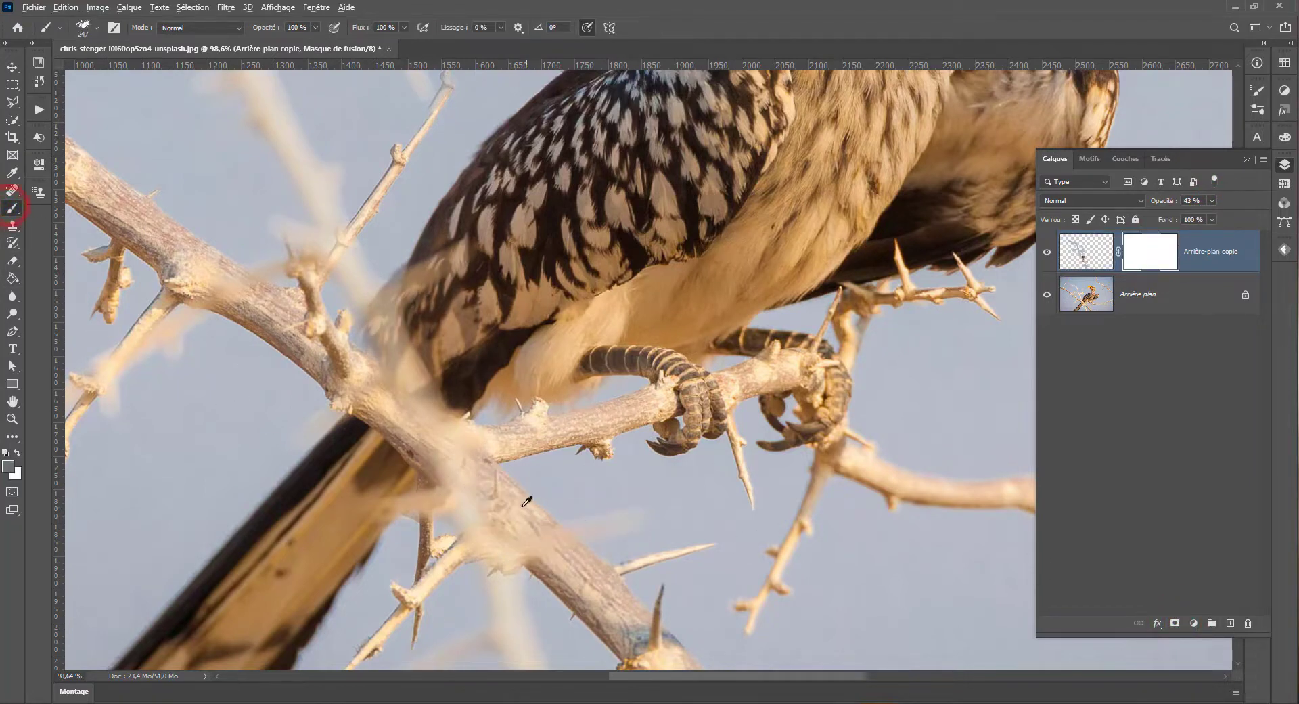
right_click(569, 500)
left_click(739, 395)
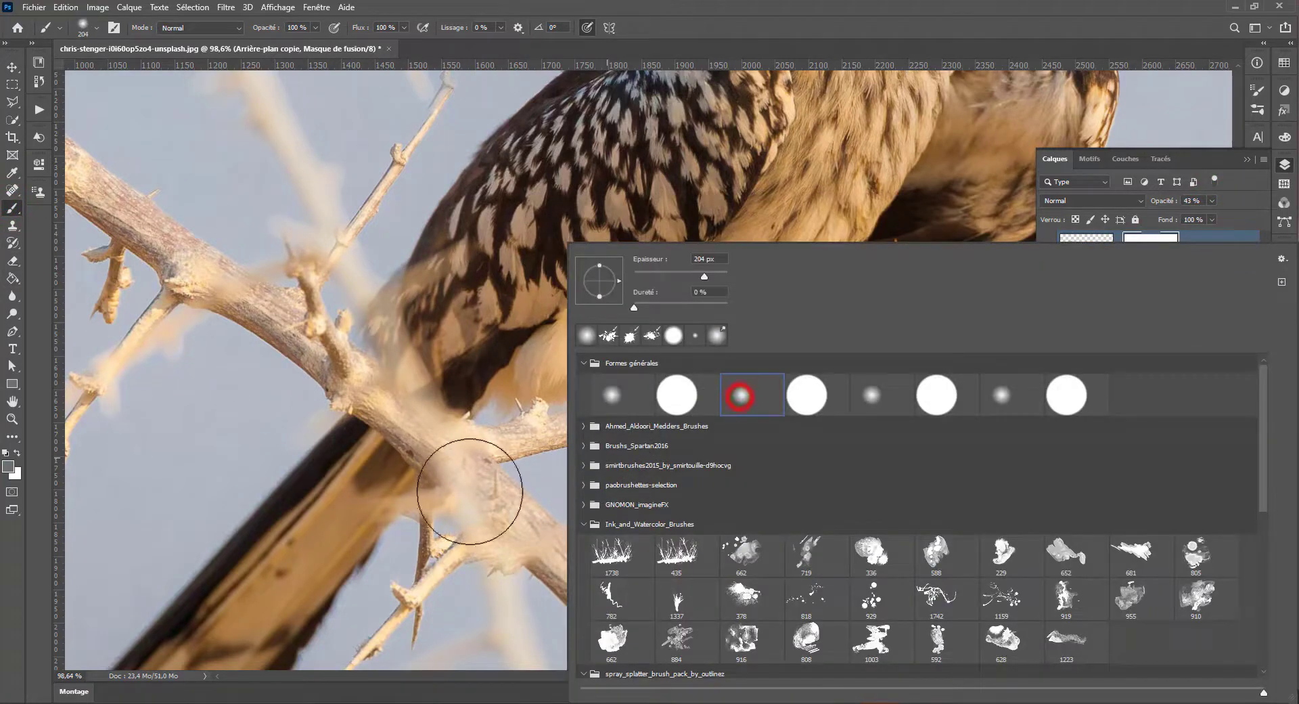
right_click(487, 472, "alt")
left_click(502, 491)
left_click(500, 489)
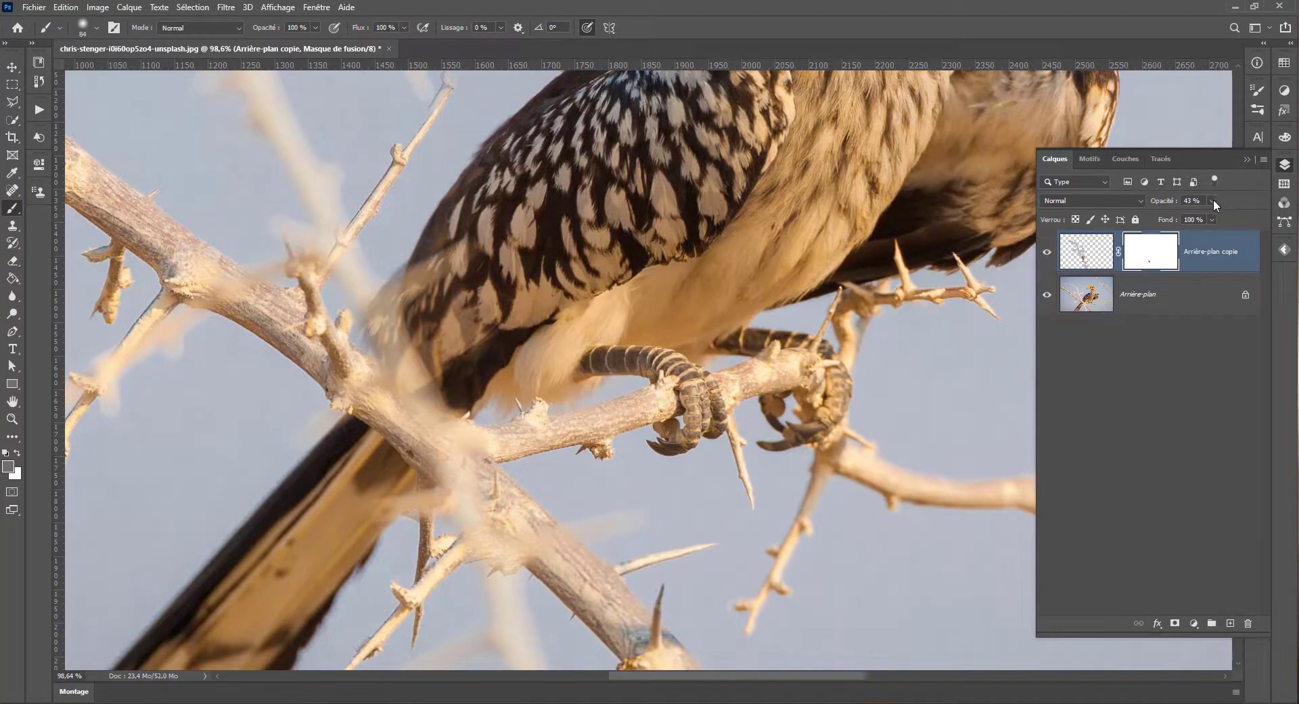
Restore the fill layer's opacity to 100% and mask more of the fill over the main branch below the junction
left_click_drag(1219, 217, 1253, 217)
left_click(521, 504)
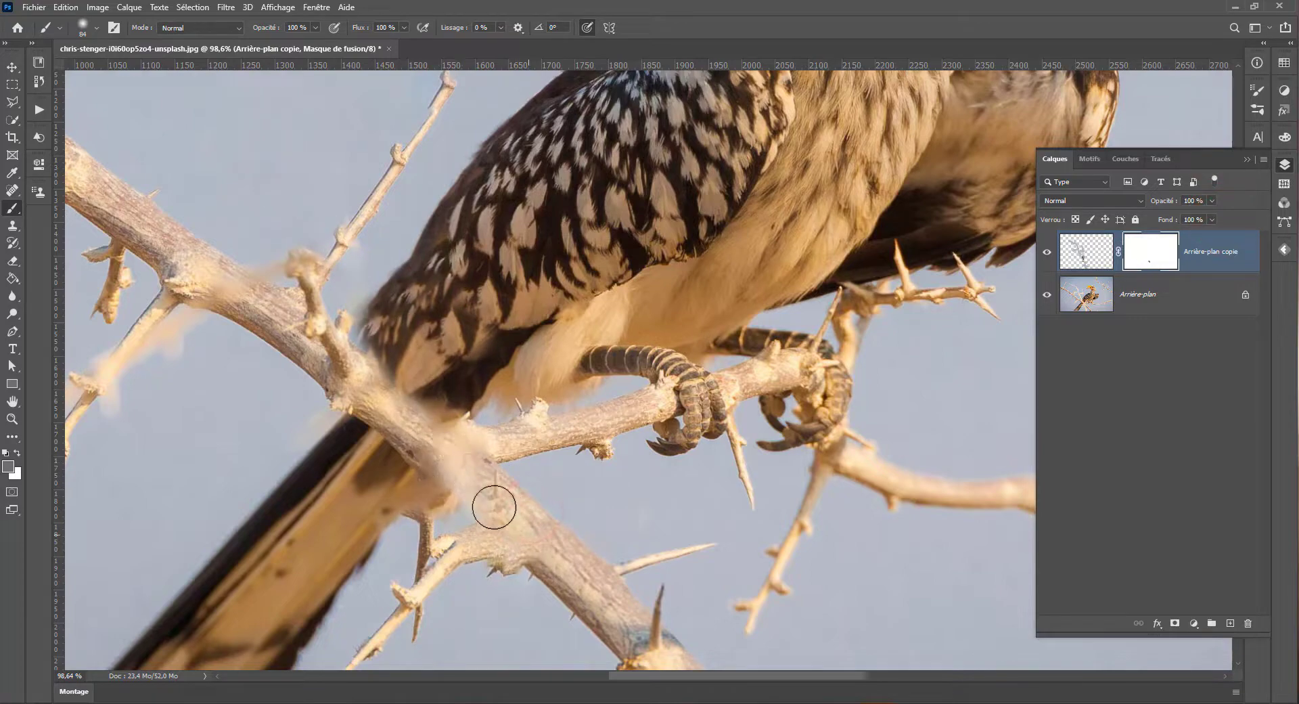
scroll(521, 535, "down", 5)
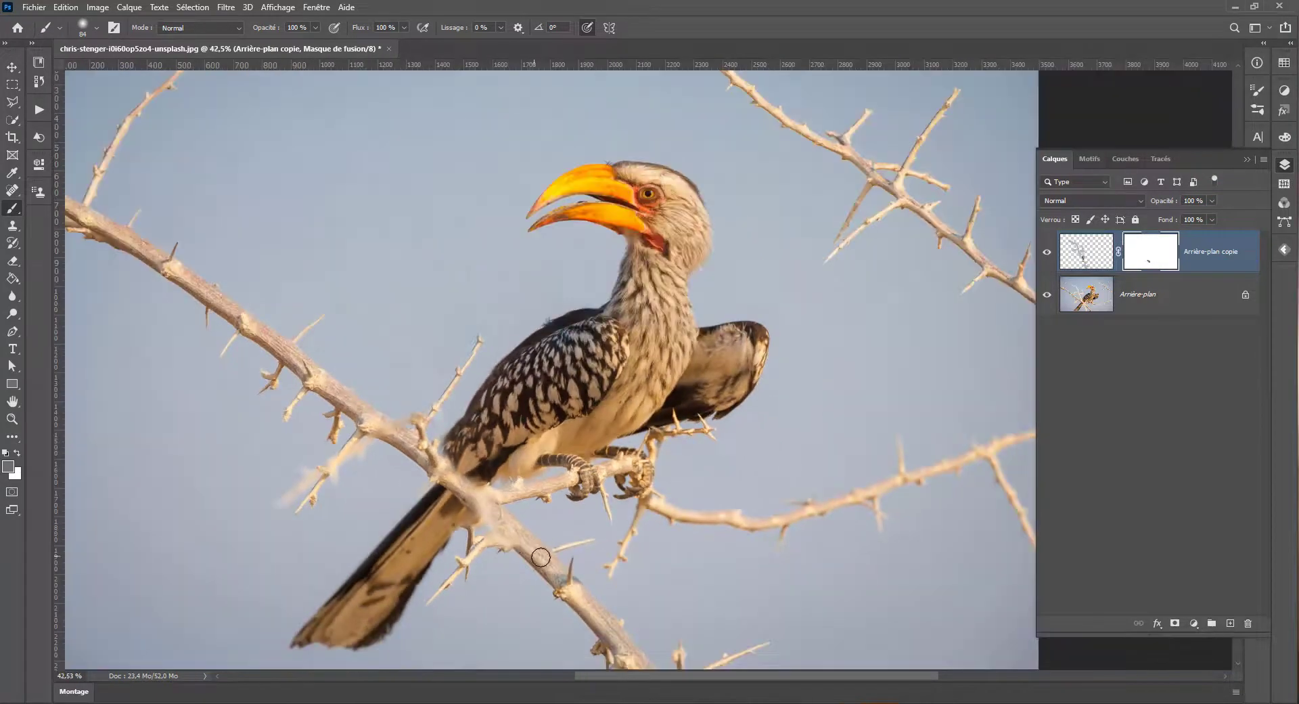
Compare the whole photo with and without the masked fill layer
scroll(441, 575, "down", 3)
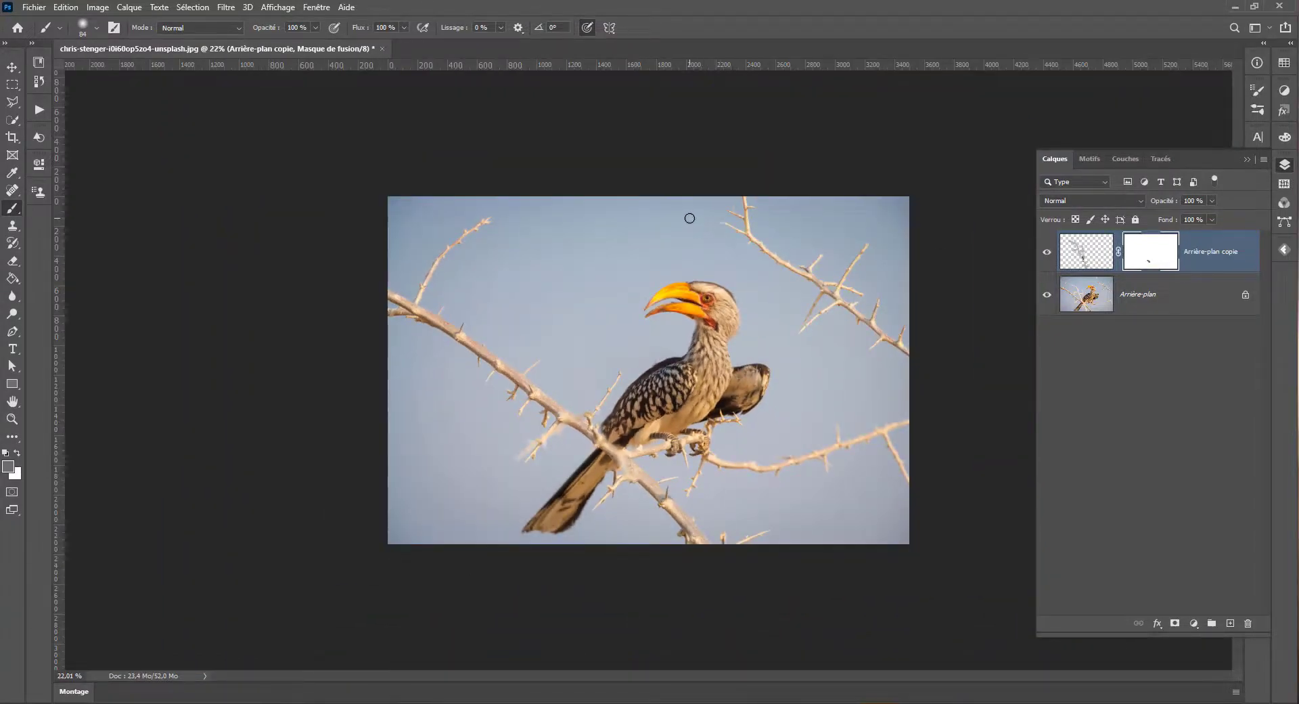
left_click(1046, 251)
left_click(1046, 252)
left_click(1046, 251)
left_click(1046, 252)
Select a clean stretch of the main branch's lower edge with adjoining sky on the background layer using the freehand Lasso
scroll(626, 502, "up", 10)
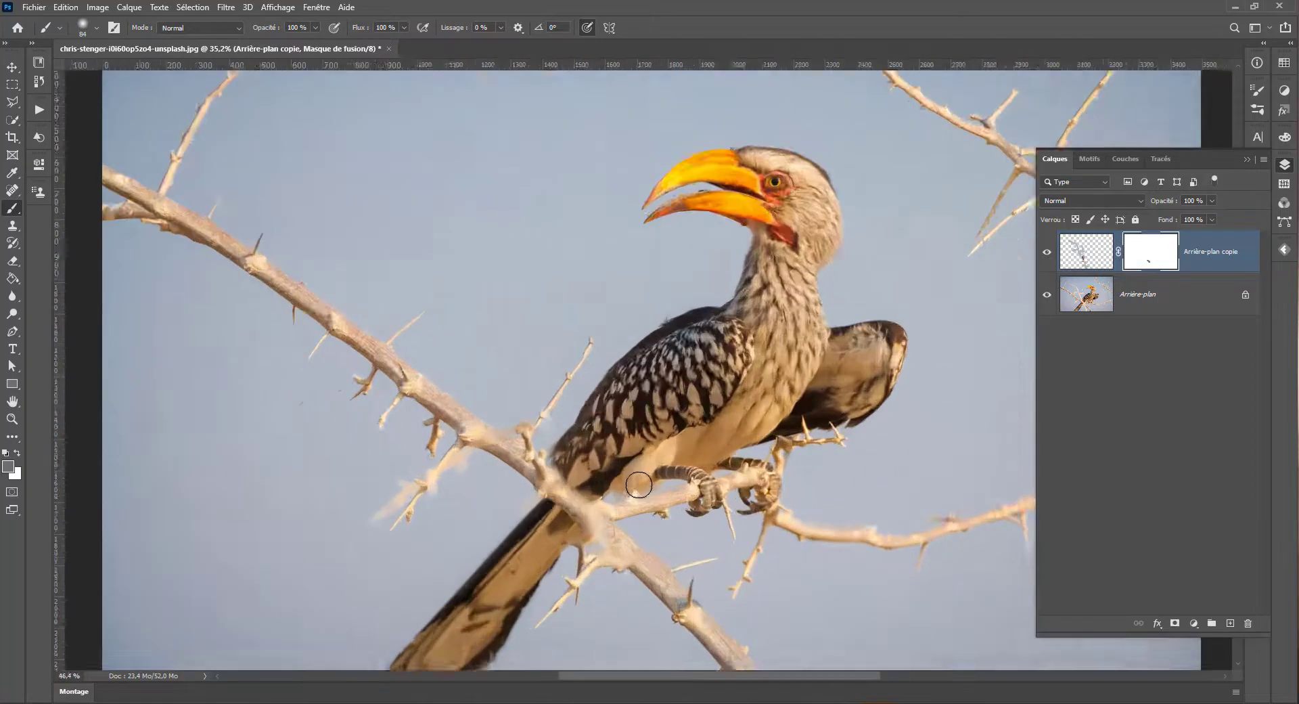
left_click_drag(628, 460, 819, 298)
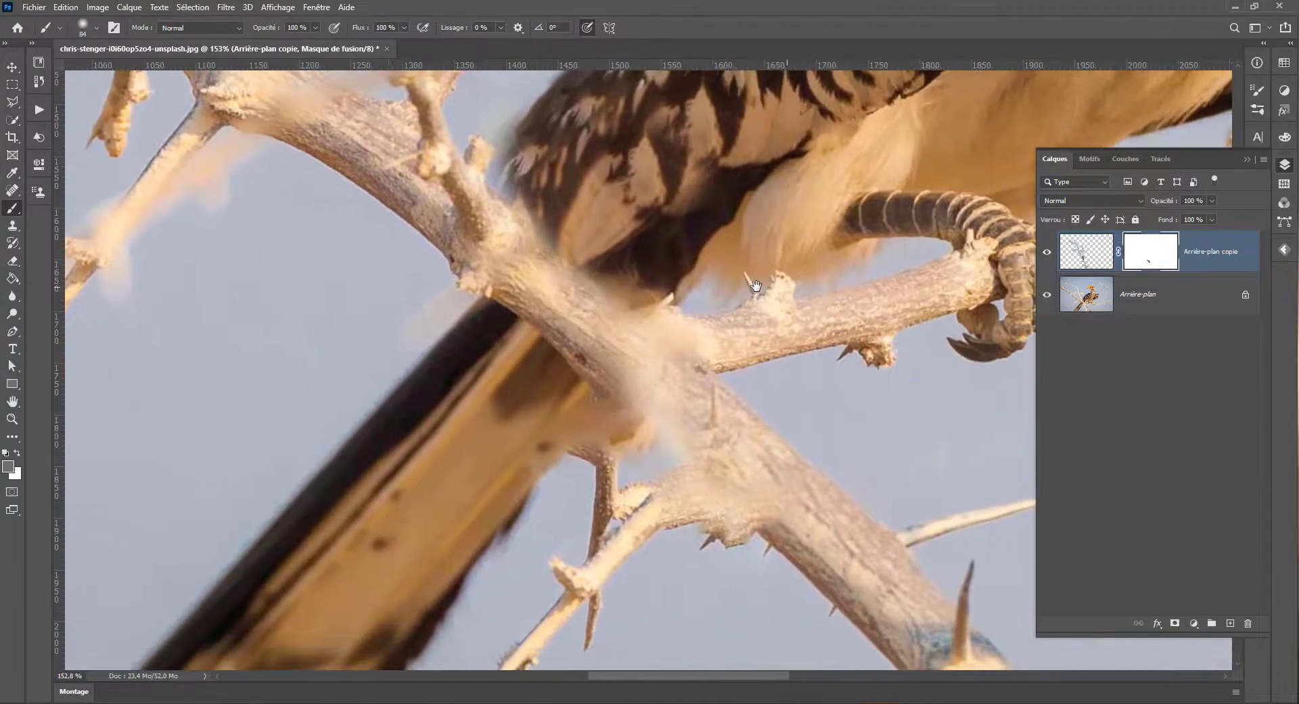
left_click(12, 102)
right_click(12, 102)
left_click(52, 105)
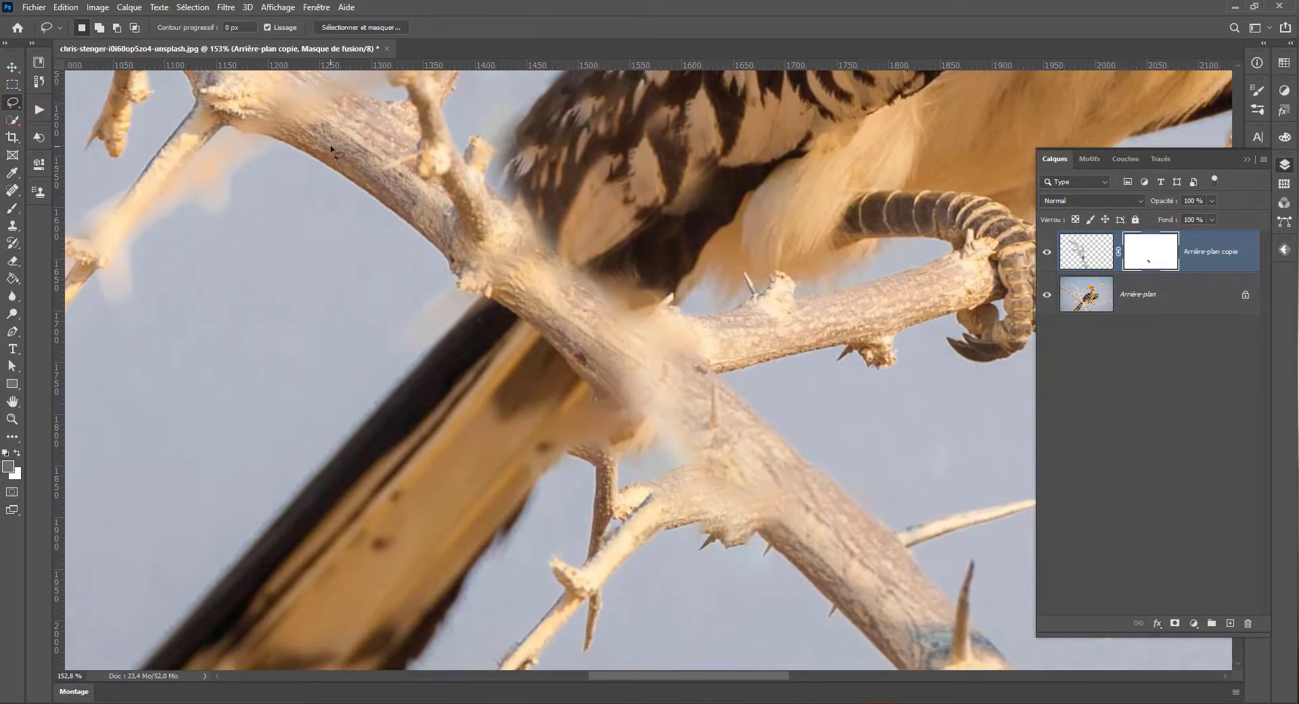
left_click(1104, 296)
mouse_move(339, 148)
left_mouse_down()
mouse_move(348, 236)
mouse_move(462, 269)
mouse_move(467, 233)
left_mouse_up()
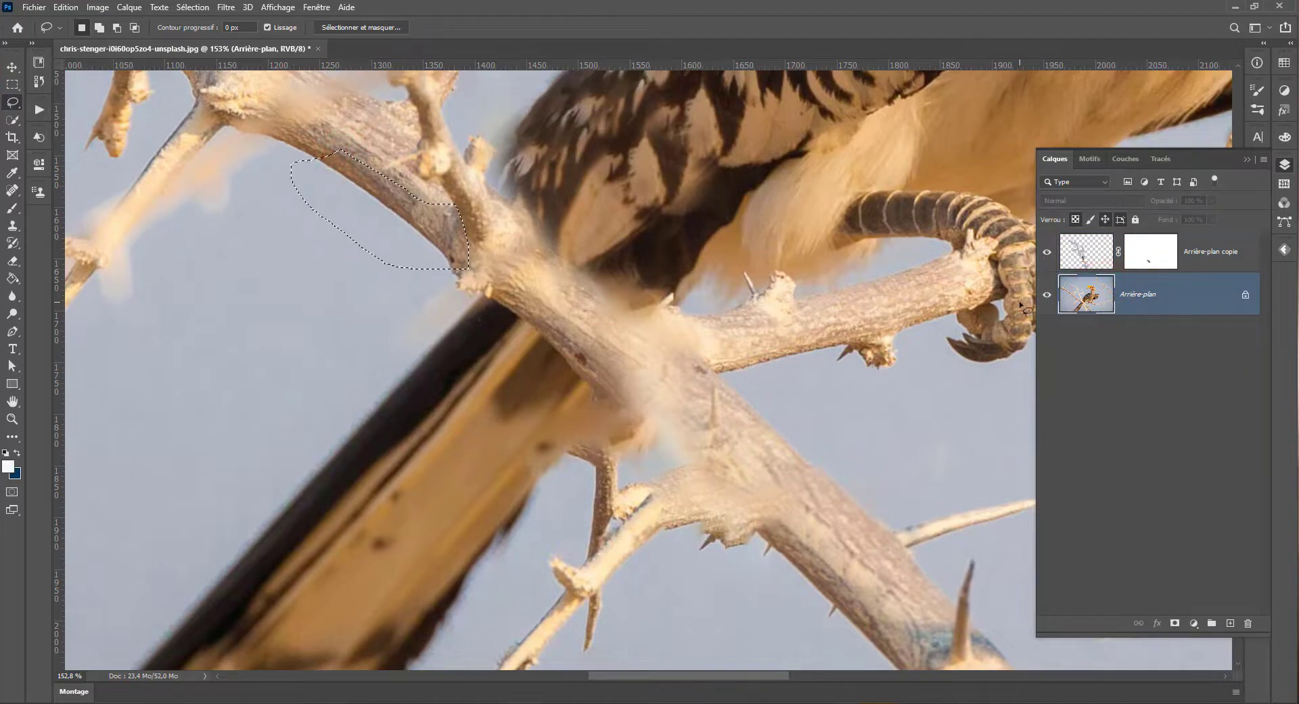
Copy the selected branch piece to a new layer, move it to the smudged junction below the bird, and place it above the fill layer
key("ctrl+j")
left_click(12, 66)
left_click_drag(429, 203, 697, 442)
left_click_drag(1091, 287, 1092, 247)
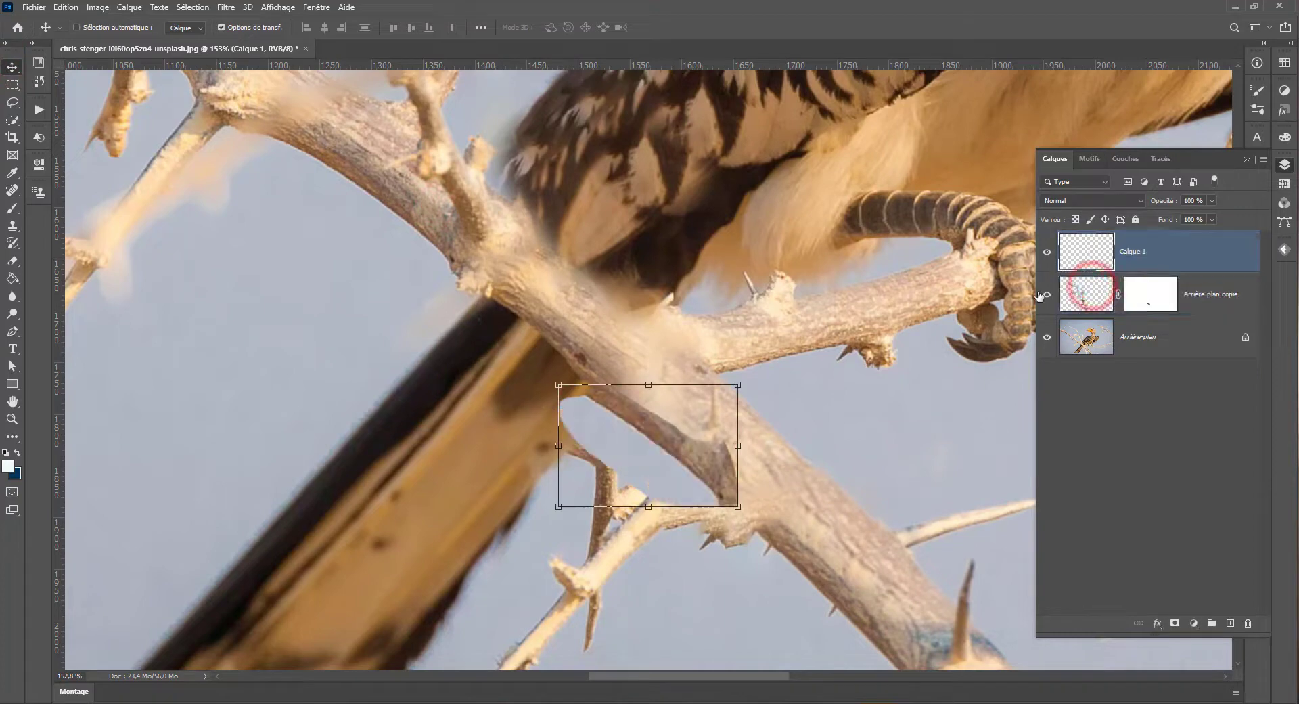
Shift the copied branch piece up onto the smudged junction and rotate it about 2.7° to follow the main branch
left_click_drag(673, 474, 650, 437)
left_click_drag(718, 338, 719, 340)
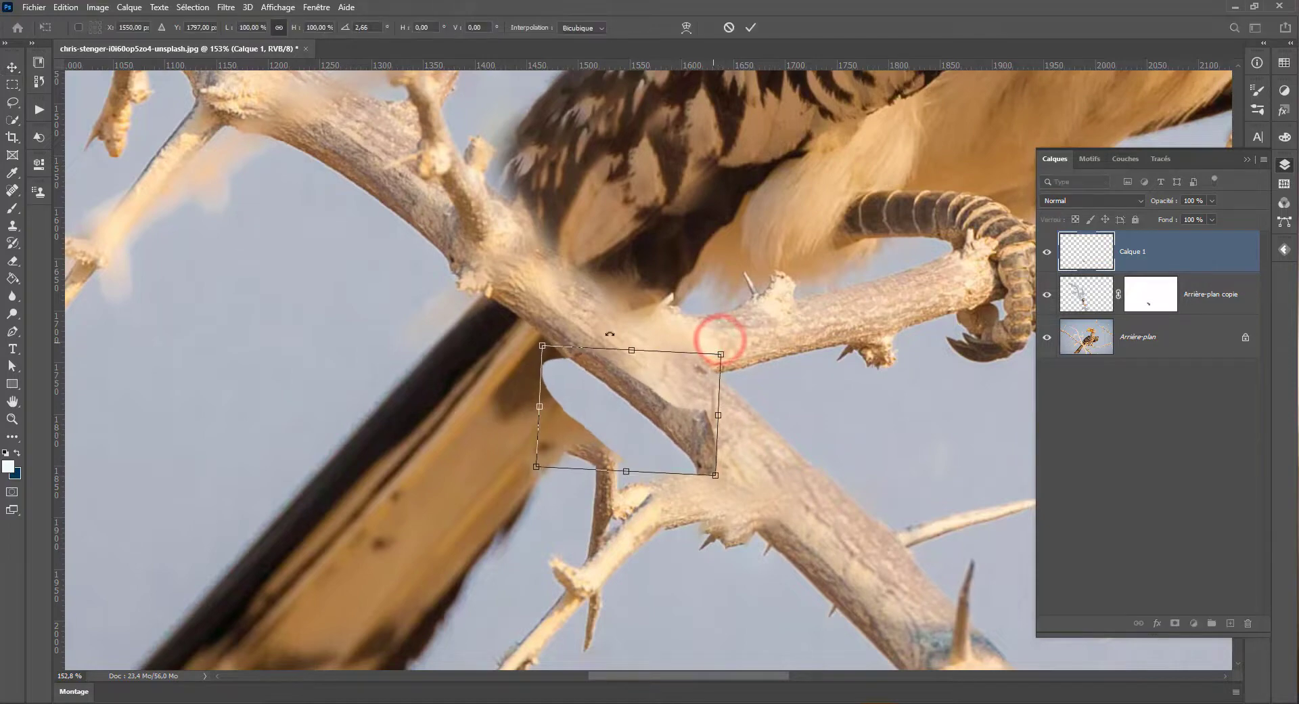
left_click(1211, 201)
Add a layer mask to the branch patch and partly mask out its surplus sky and twig below the main branch using grey
left_click(12, 209)
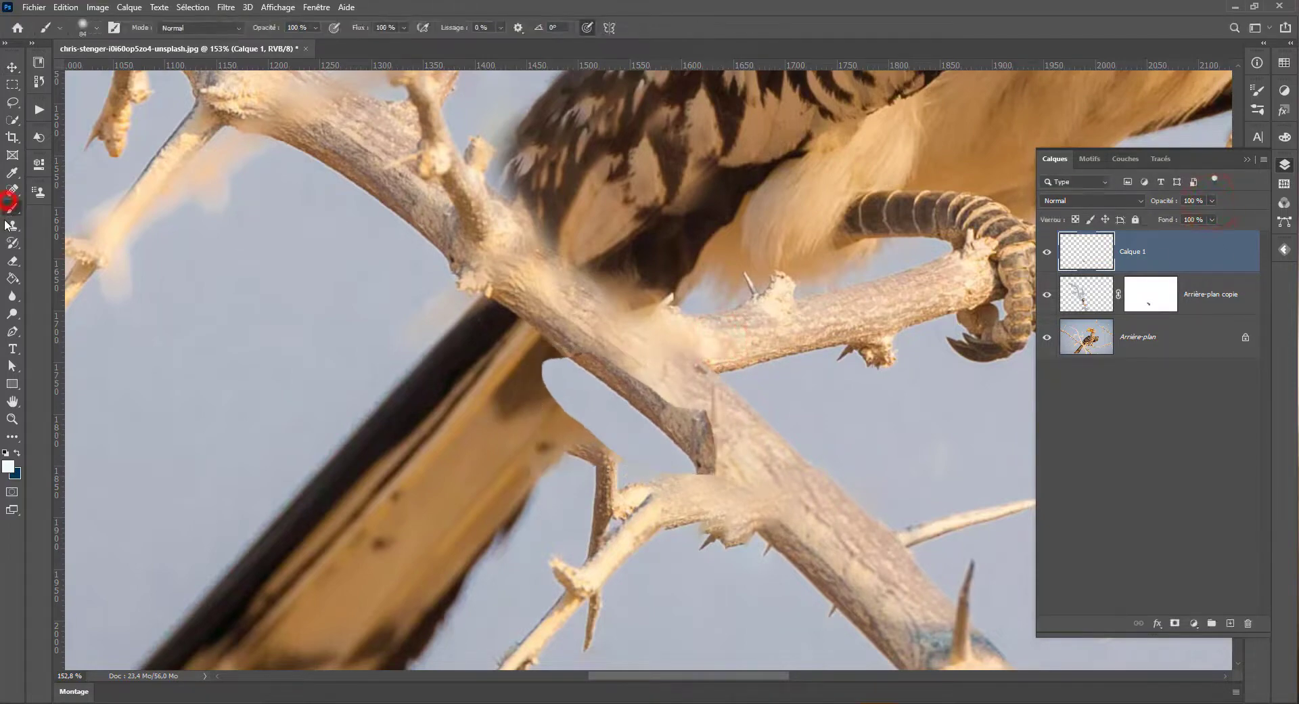
left_click(1174, 623)
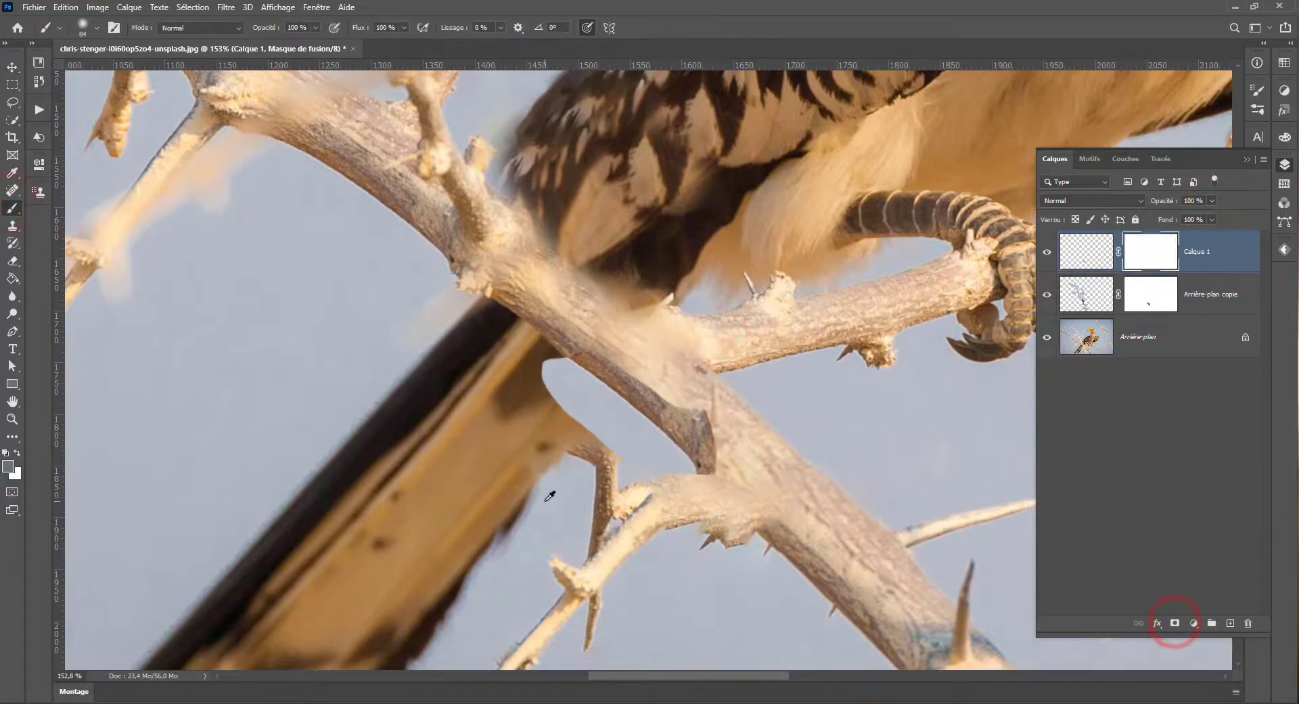
left_click(538, 500)
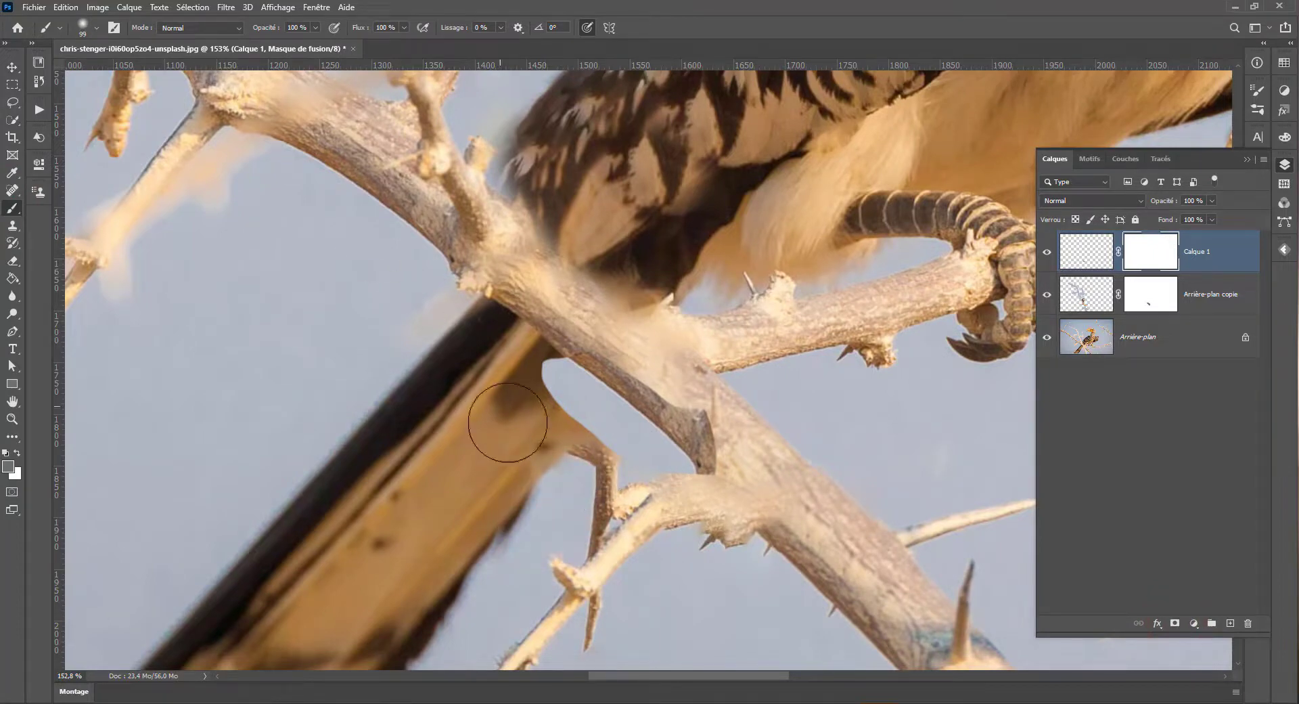
left_click(516, 385)
left_click(633, 498)
left_click(661, 509)
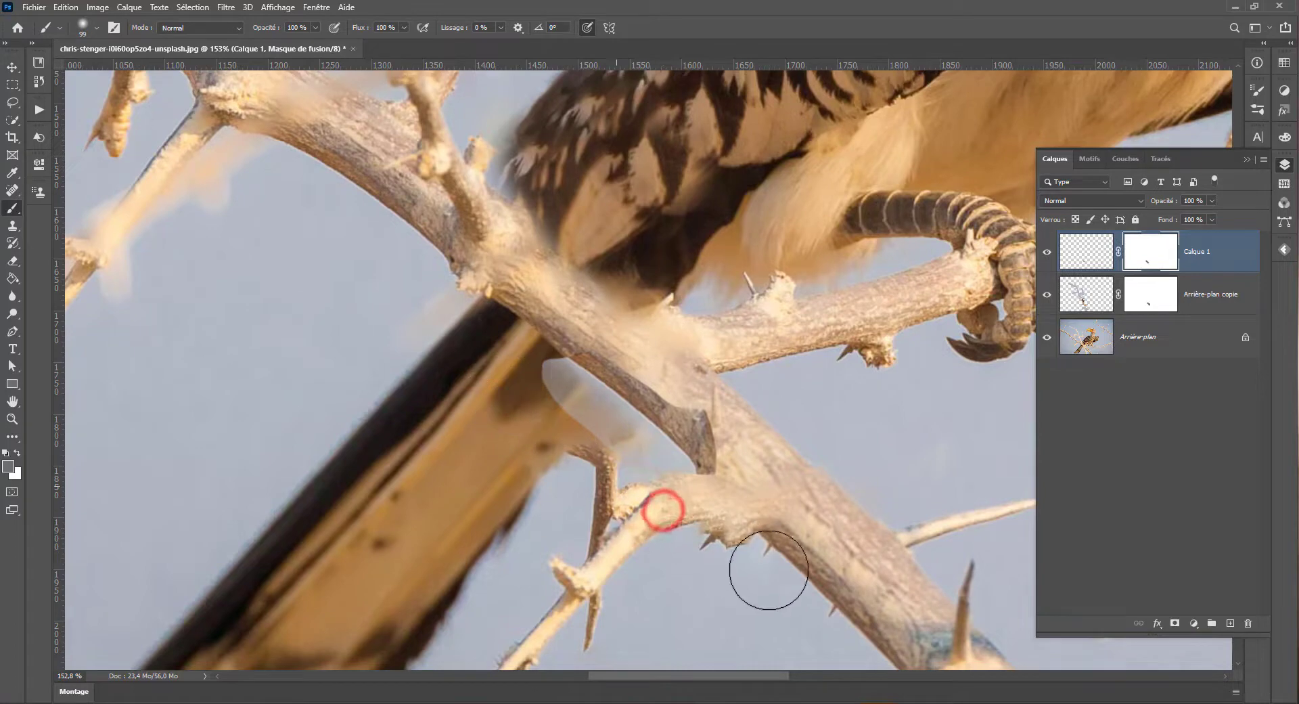
right_click(646, 496, "alt")
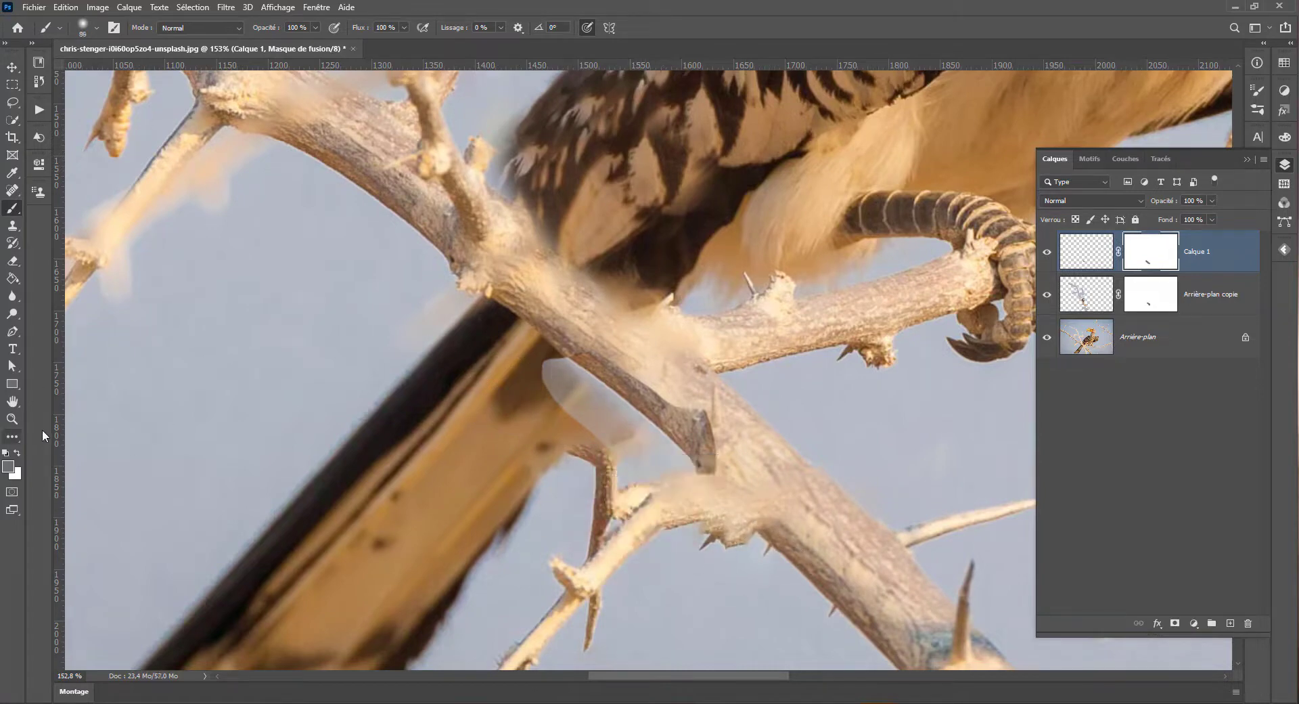
Mask out the patch's remaining surplus over the tail and sky with black and blend its edges into the main branch using a smaller brush
right_click(518, 388, "alt")
mouse_move(518, 390)
left_mouse_down()
mouse_move(682, 507)
mouse_move(542, 398)
left_mouse_up()
mouse_move(751, 455)
left_mouse_down()
mouse_move(747, 429)
mouse_move(717, 391)
left_mouse_up()
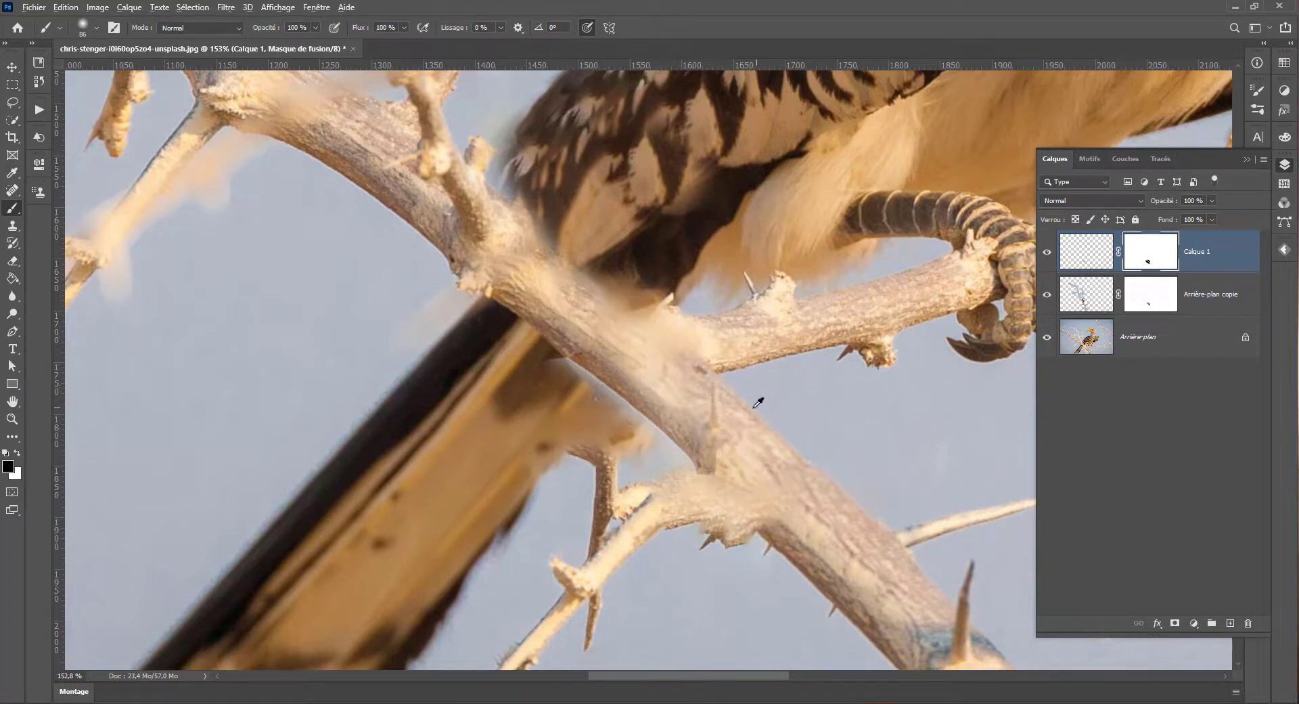
mouse_move(587, 331)
left_mouse_down()
mouse_move(688, 391)
mouse_move(722, 429)
left_mouse_up()
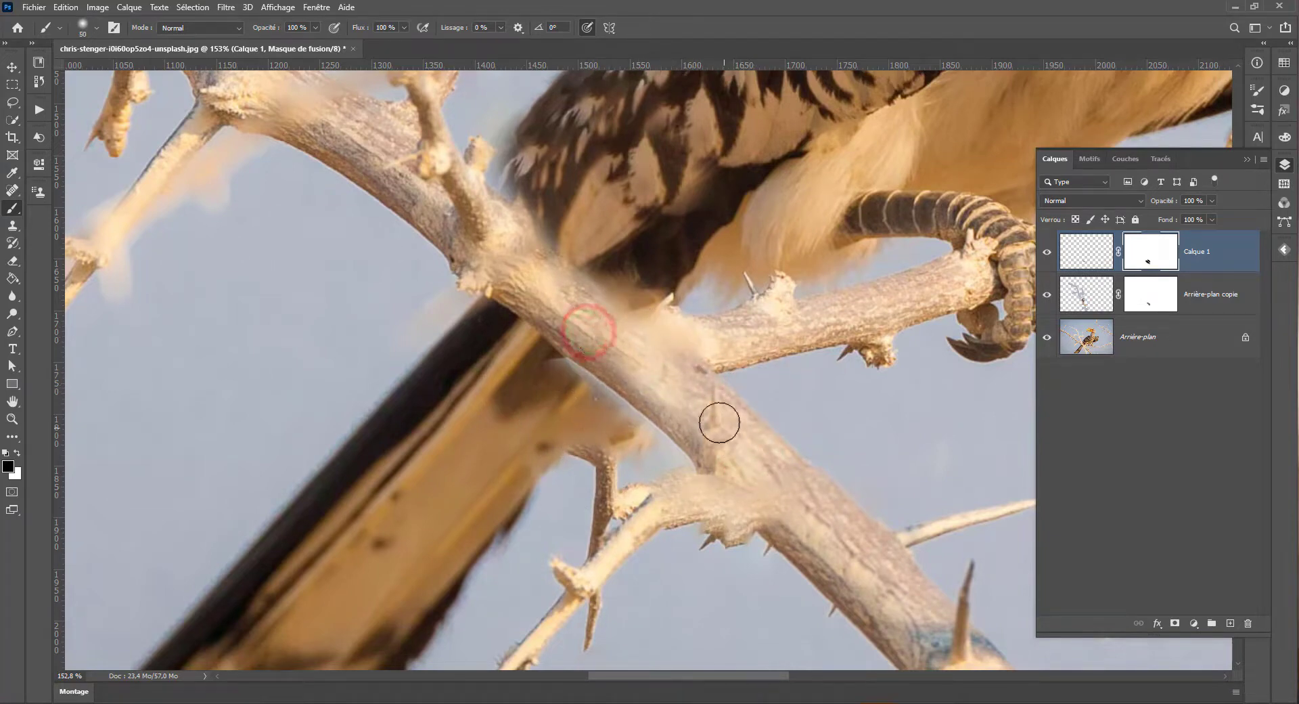
left_click_drag(626, 430, 559, 379)
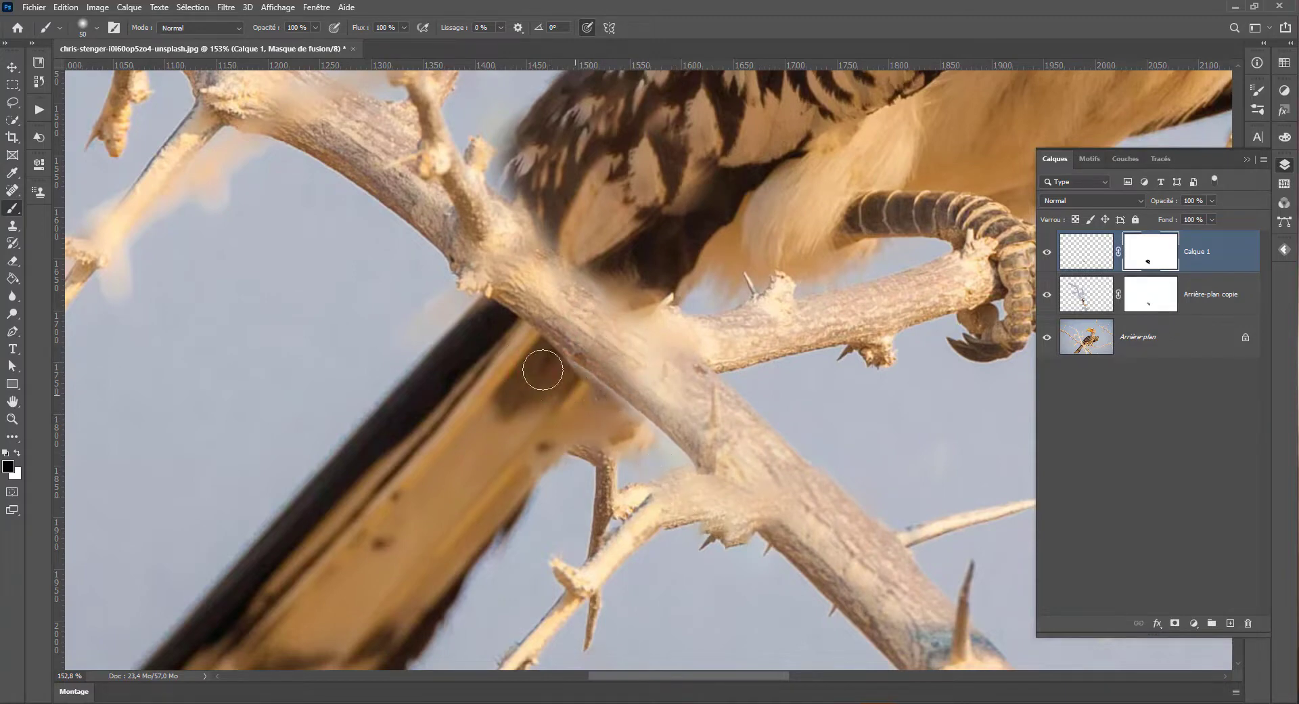
Compare the junction with and without the masked branch patch
left_click(1047, 252)
left_click(1047, 252)
left_click(1046, 252)
left_click(1046, 252)
Nudge the branch patch slightly and mask its lower edge where it meets the twig below the junction
left_click(12, 67)
mouse_move(682, 440)
left_mouse_down()
mouse_move(668, 437)
mouse_move(680, 439)
left_mouse_up()
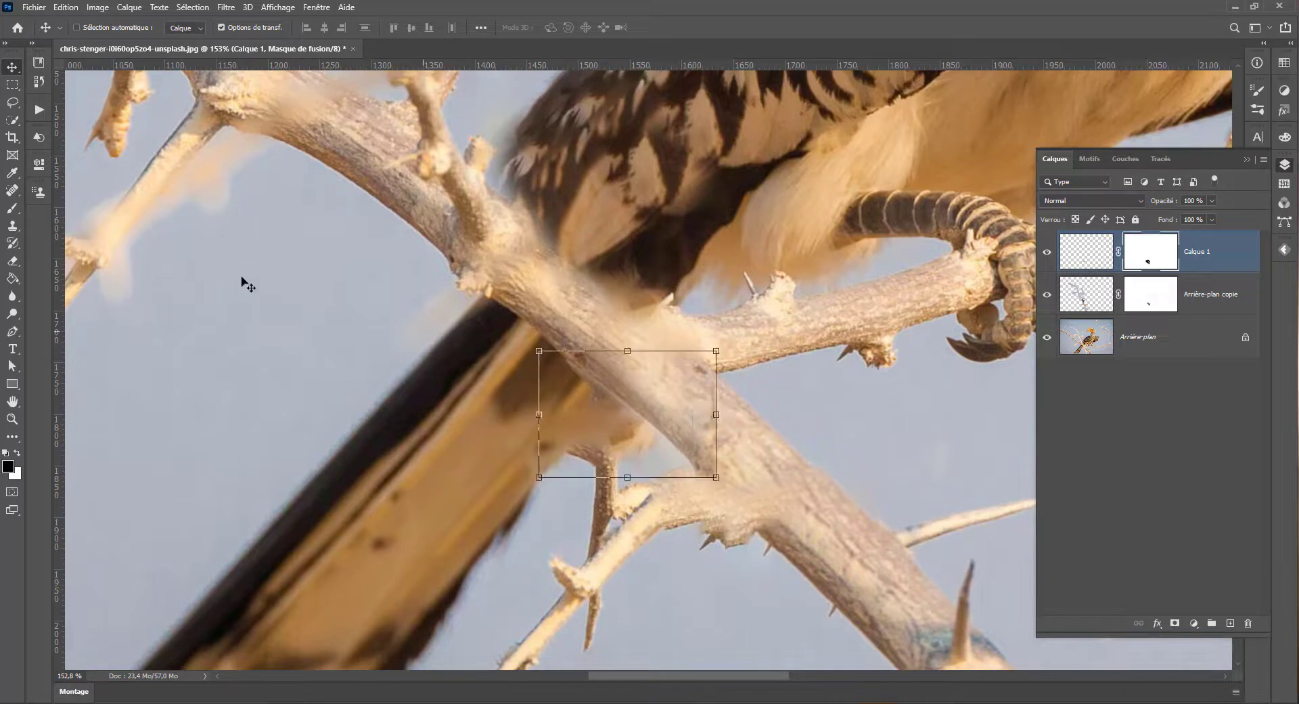
left_click(12, 209)
left_click(704, 484)
left_click_drag(697, 462, 661, 482)
Load the fill layer's outline as a selection and group the fill and branch patch layers
key("ctrl+0")
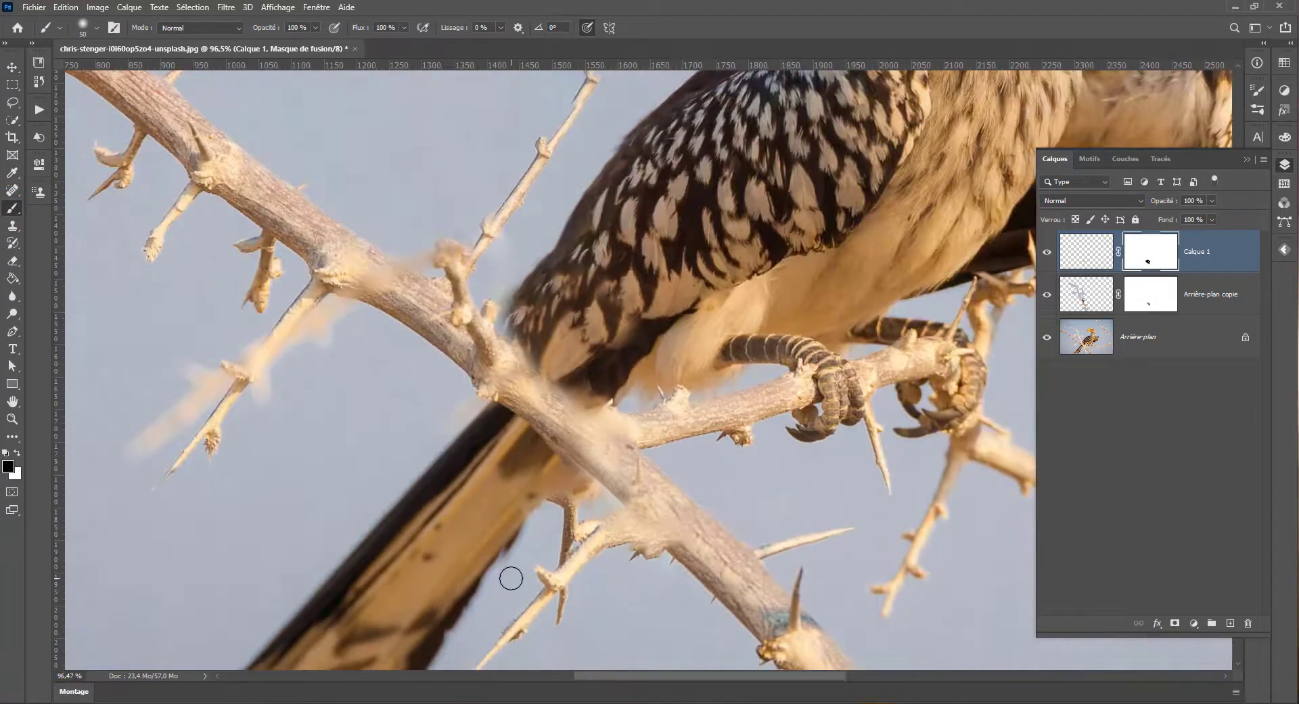
key("ctrl+minus")
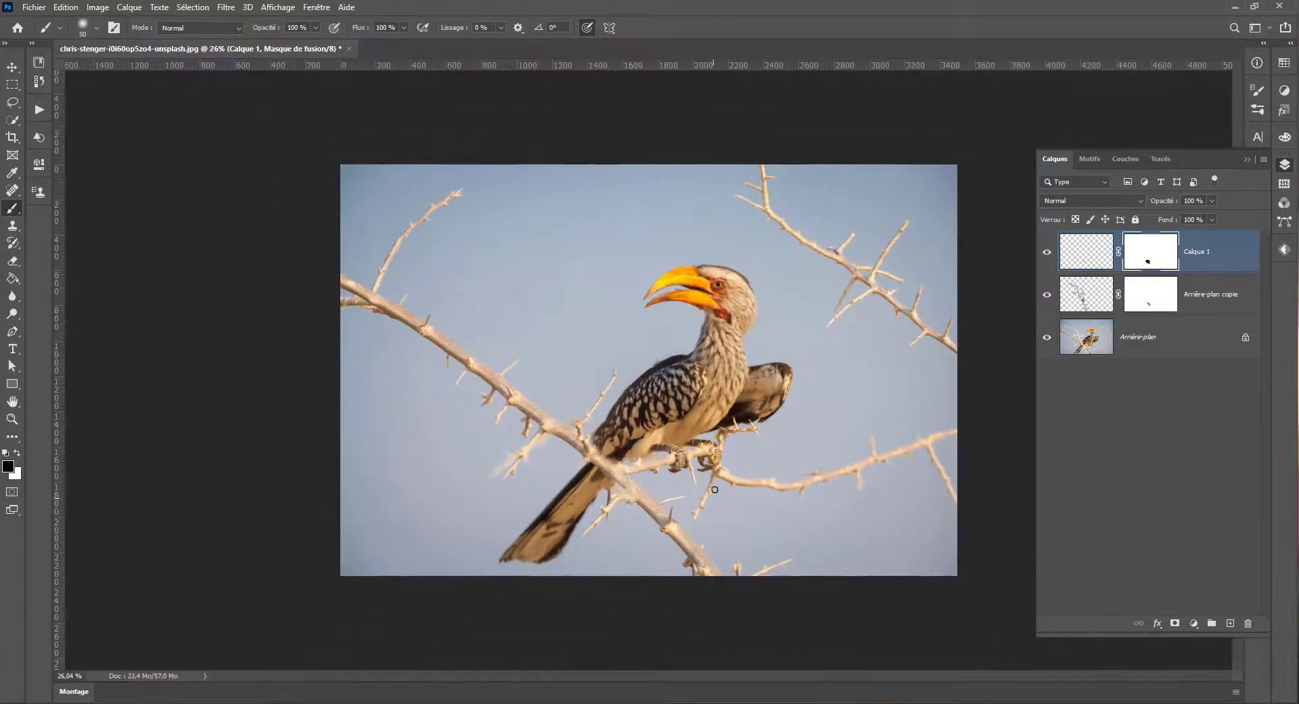
left_click(1095, 296, "ctrl")
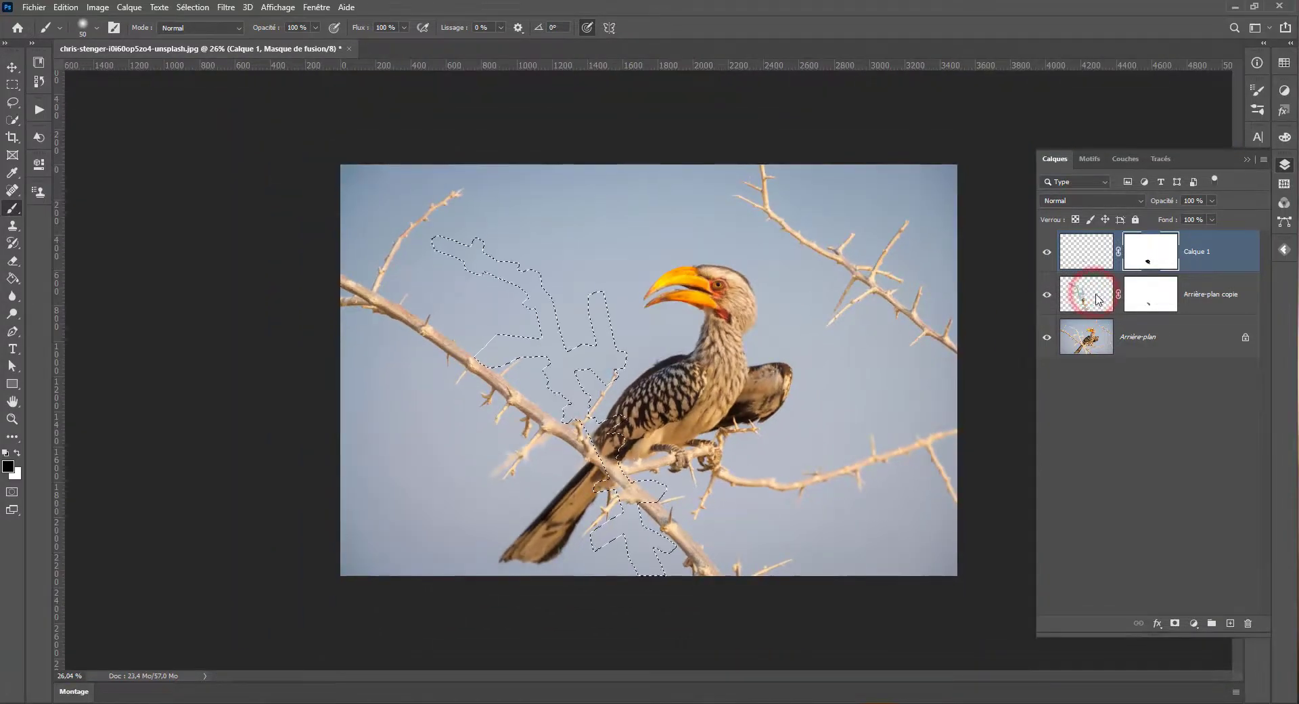
key("ctrl+g")
Compare the whole photo with and without the grouped retouching layers, and clear the selection
left_click(1046, 238)
left_click_drag(1091, 316, 1092, 281)
left_click(1047, 238)
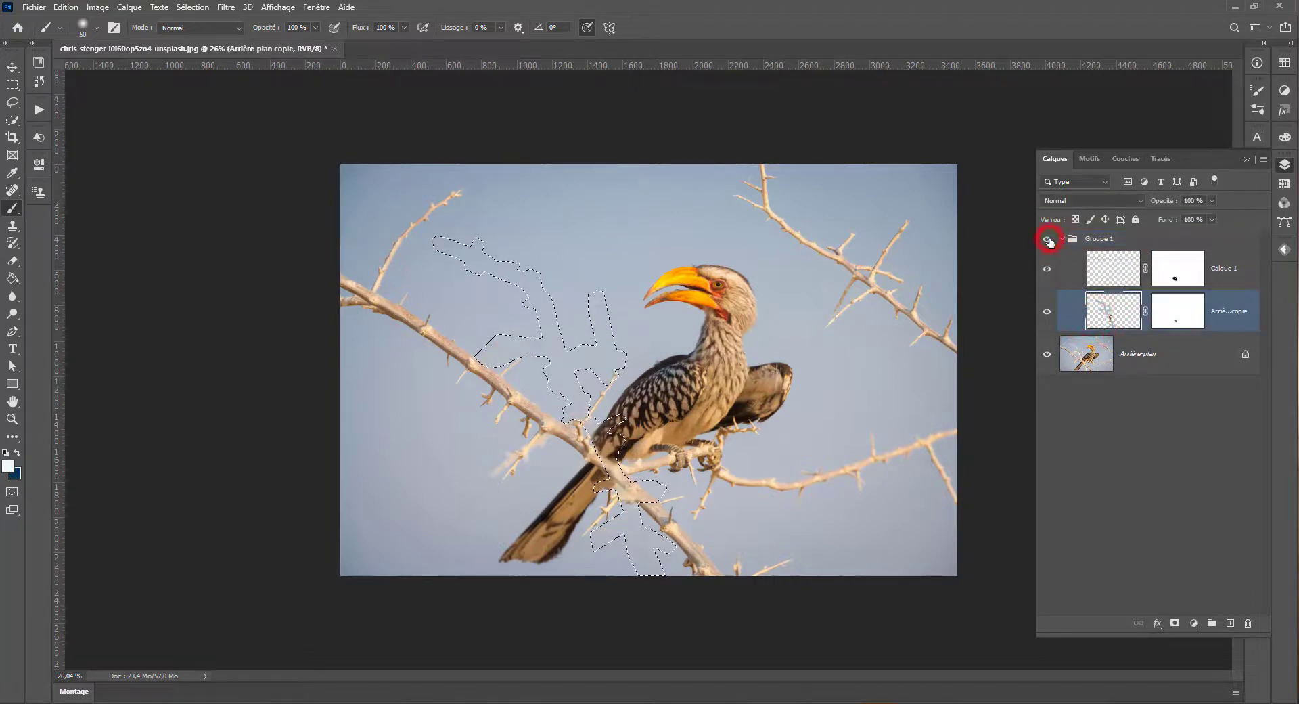
key("ctrl+d")
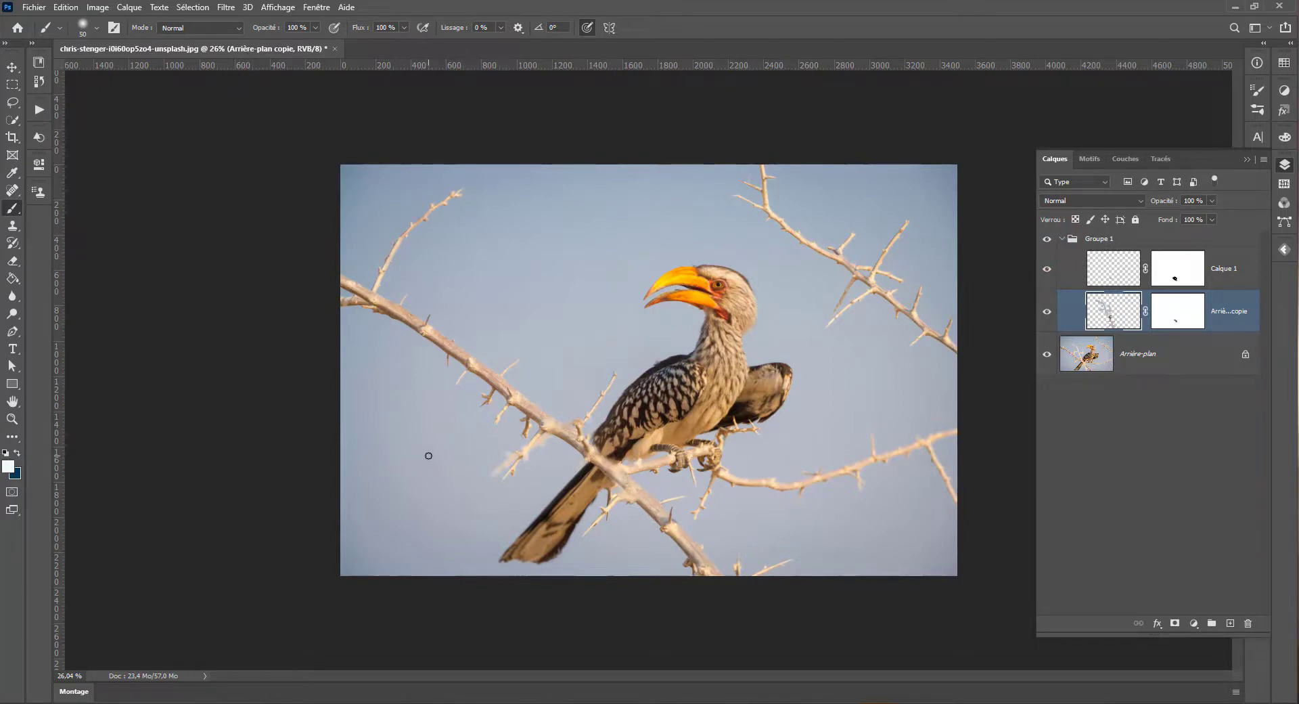
Start saving the document to the computer and create a folder named PSD inside the image folder
key("ctrl+s")
left_click(746, 480)
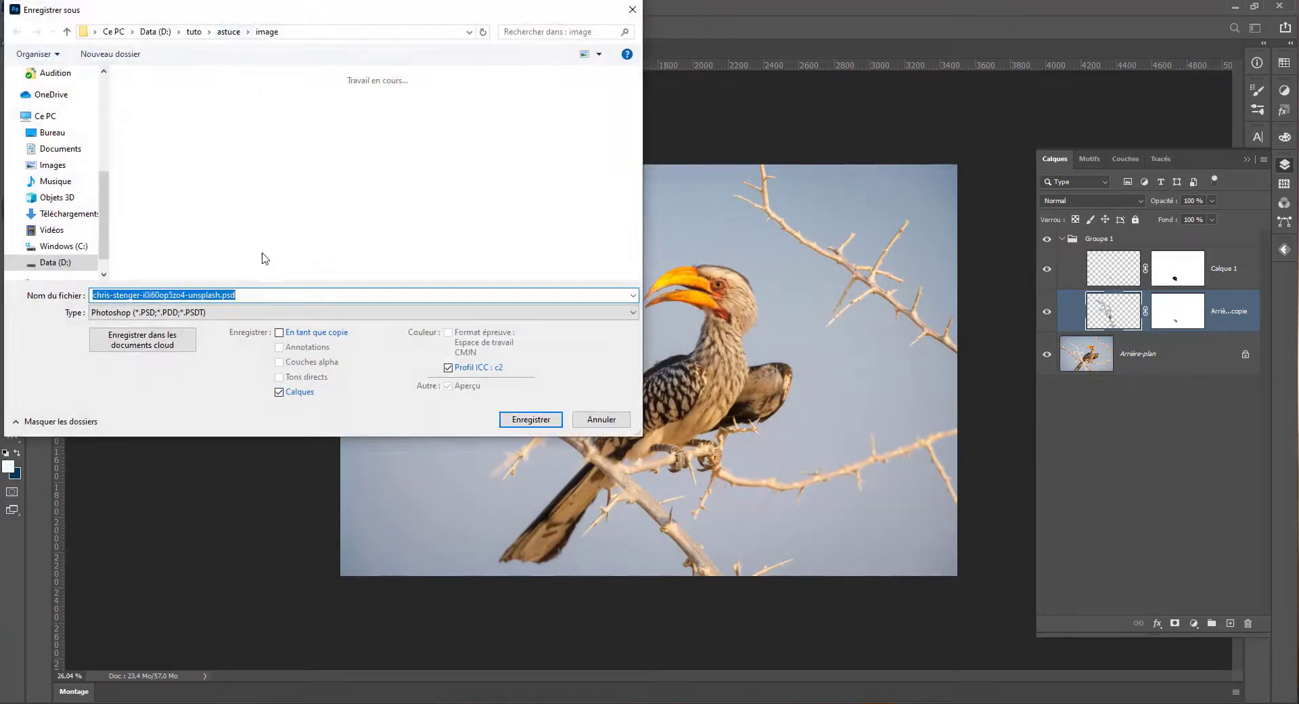
right_click(343, 165)
left_click(222, 307)
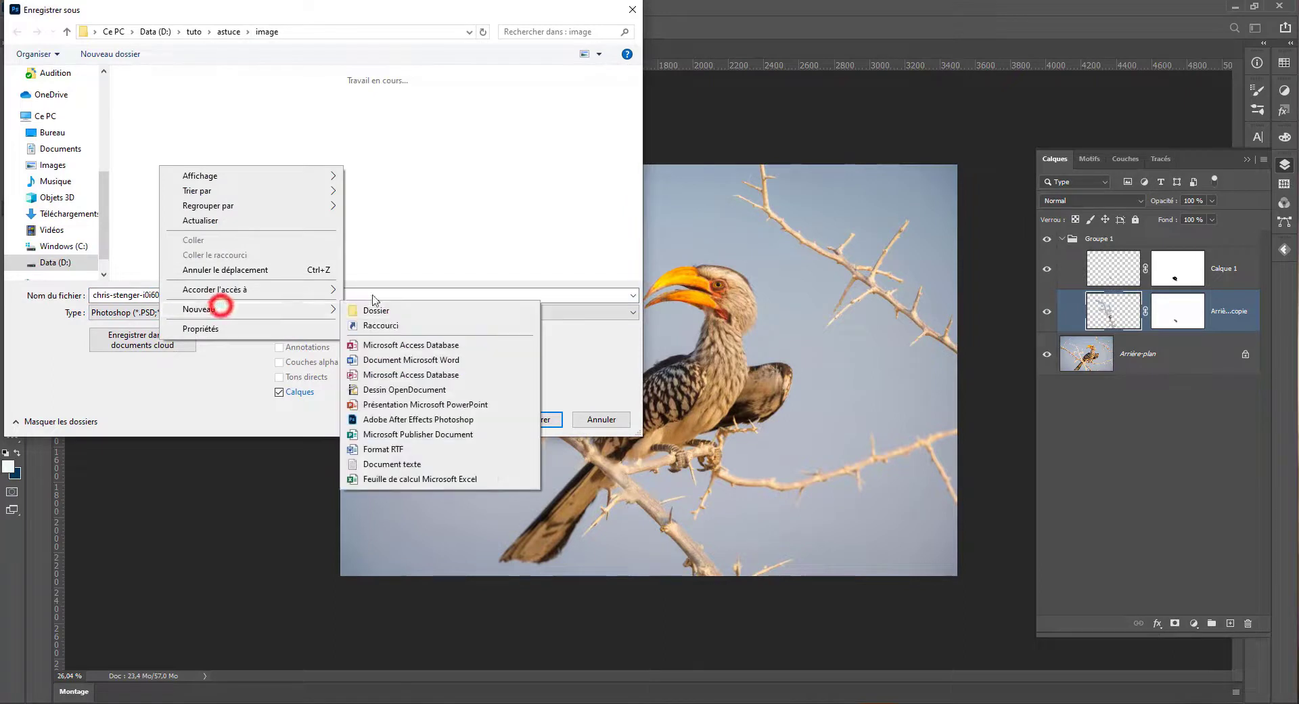
left_click(393, 311)
type("PSD")
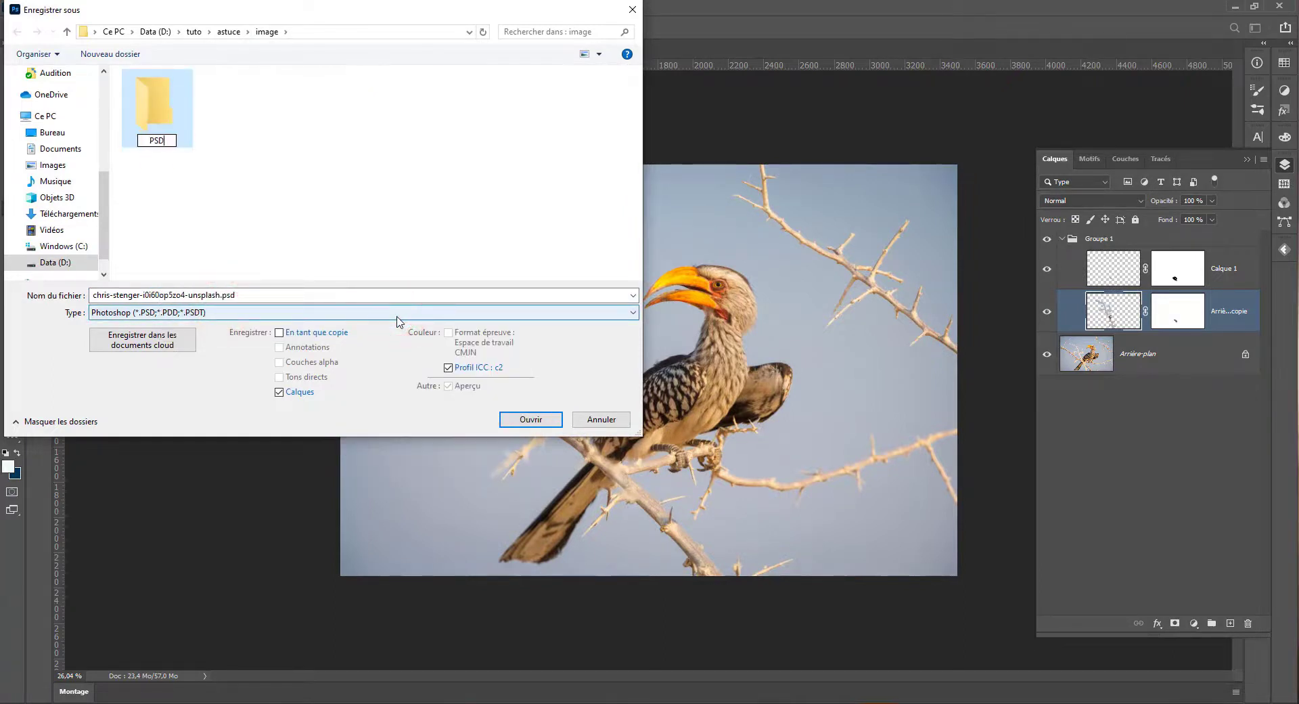
Save the layered document in the PSD folder as oiseau in Photoshop format
double_click(174, 110)
triple_click(262, 294)
type("oiseau")
key("Return")
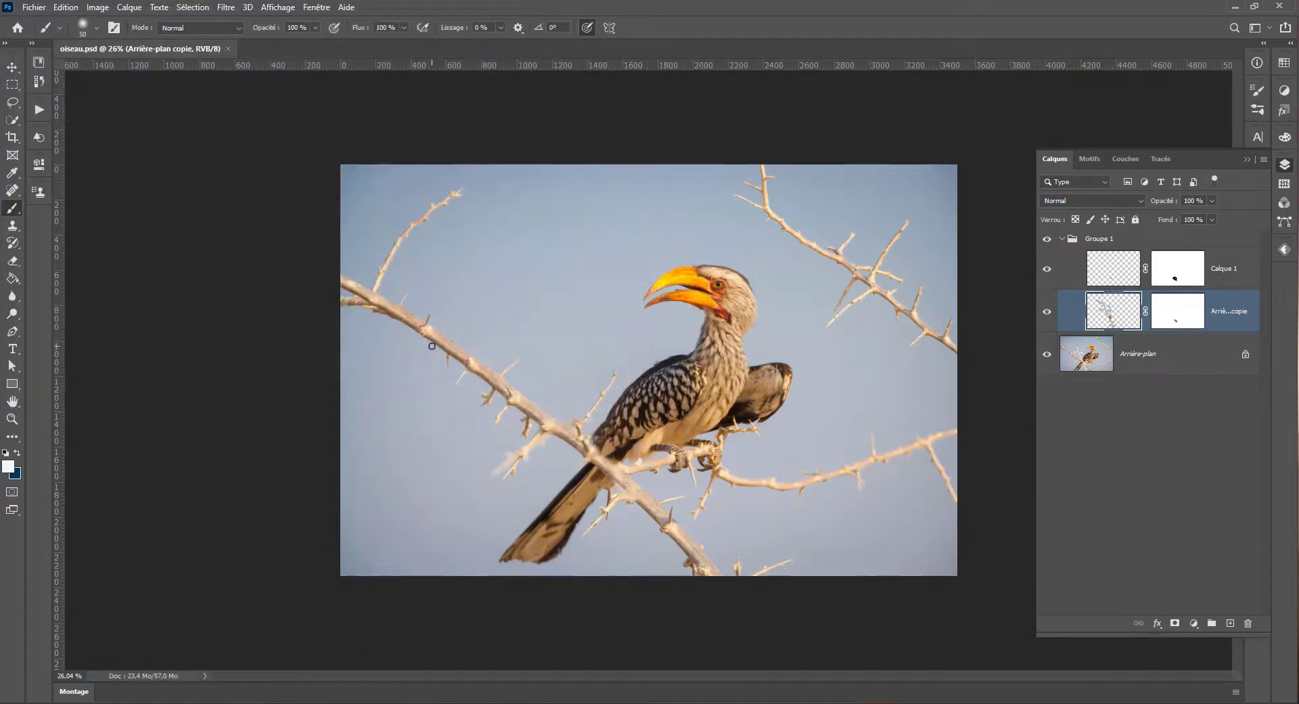